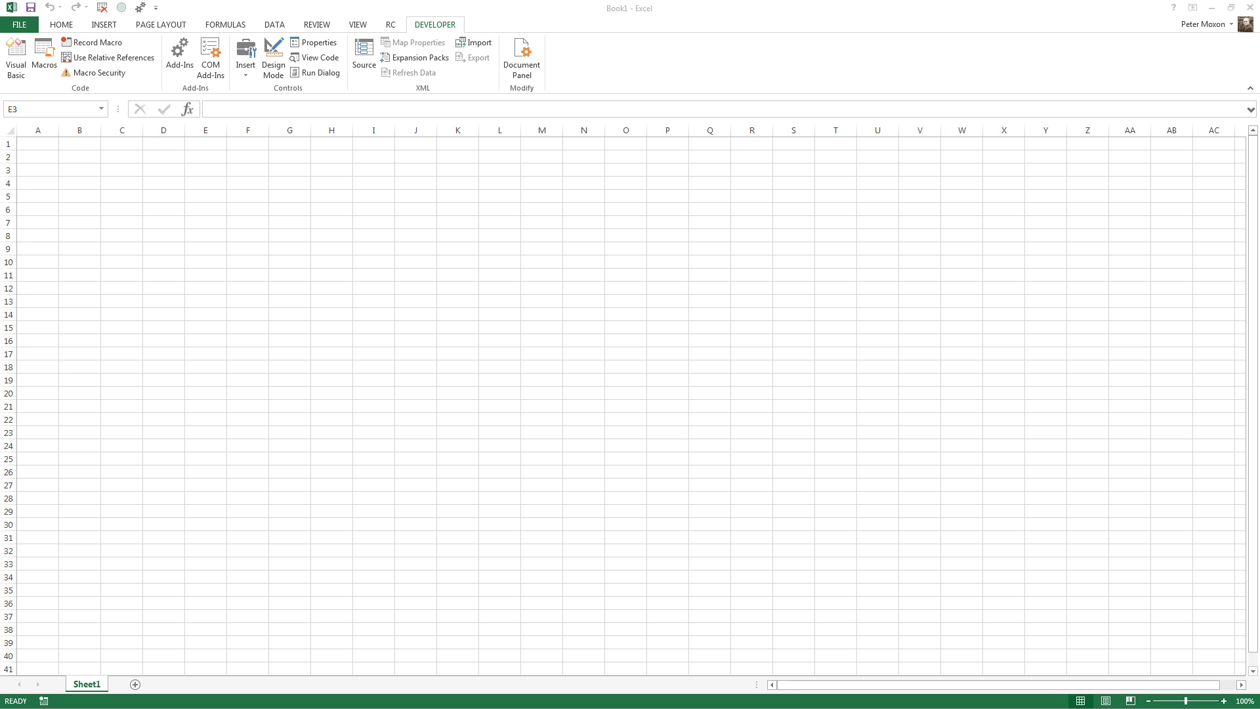
- Switch the ribbon of the blank Book1 workbook to the HOME tab
click(58, 27)
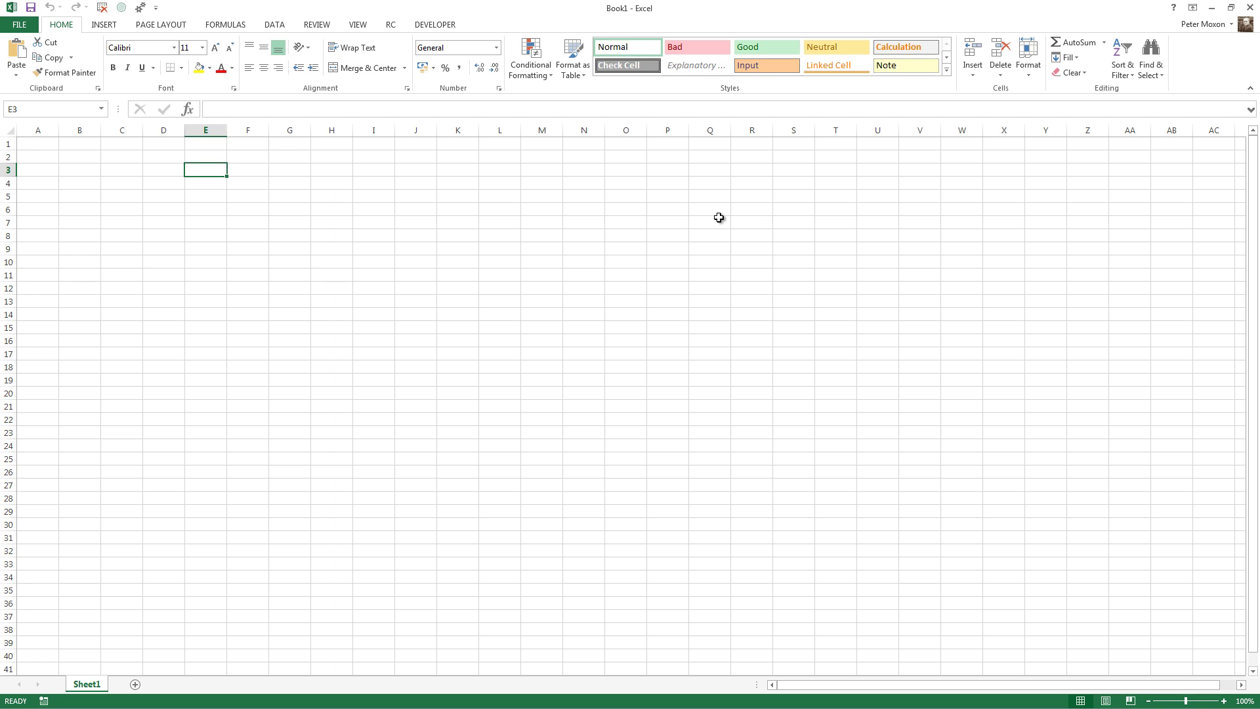
- Show the Add-ins page of Excel Options from the File view, dismissing a stray popup
click(27, 28)
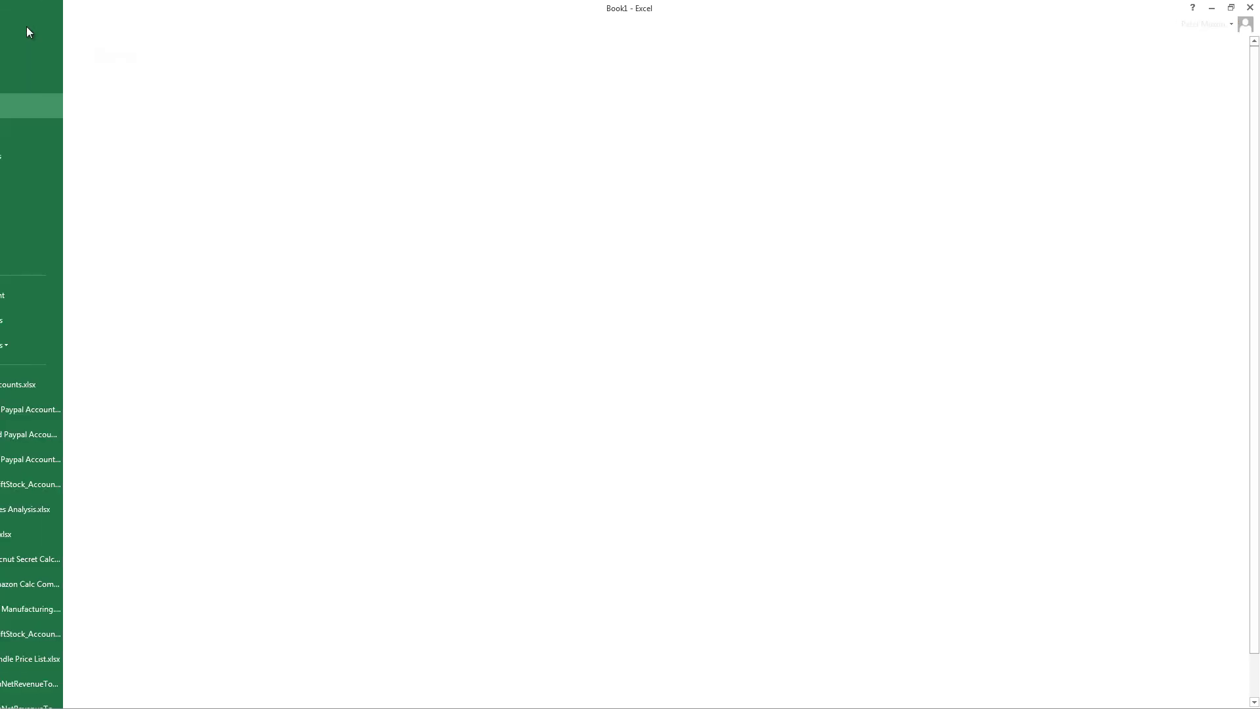
click(37, 348)
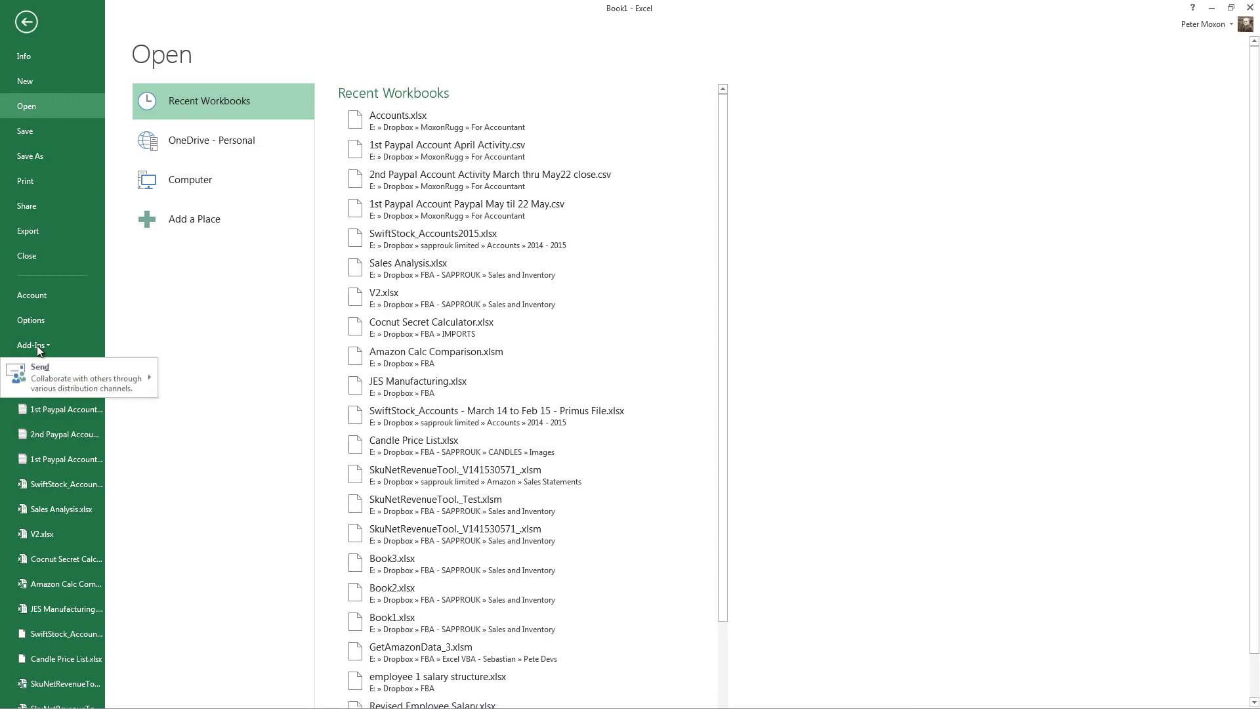
click(169, 309)
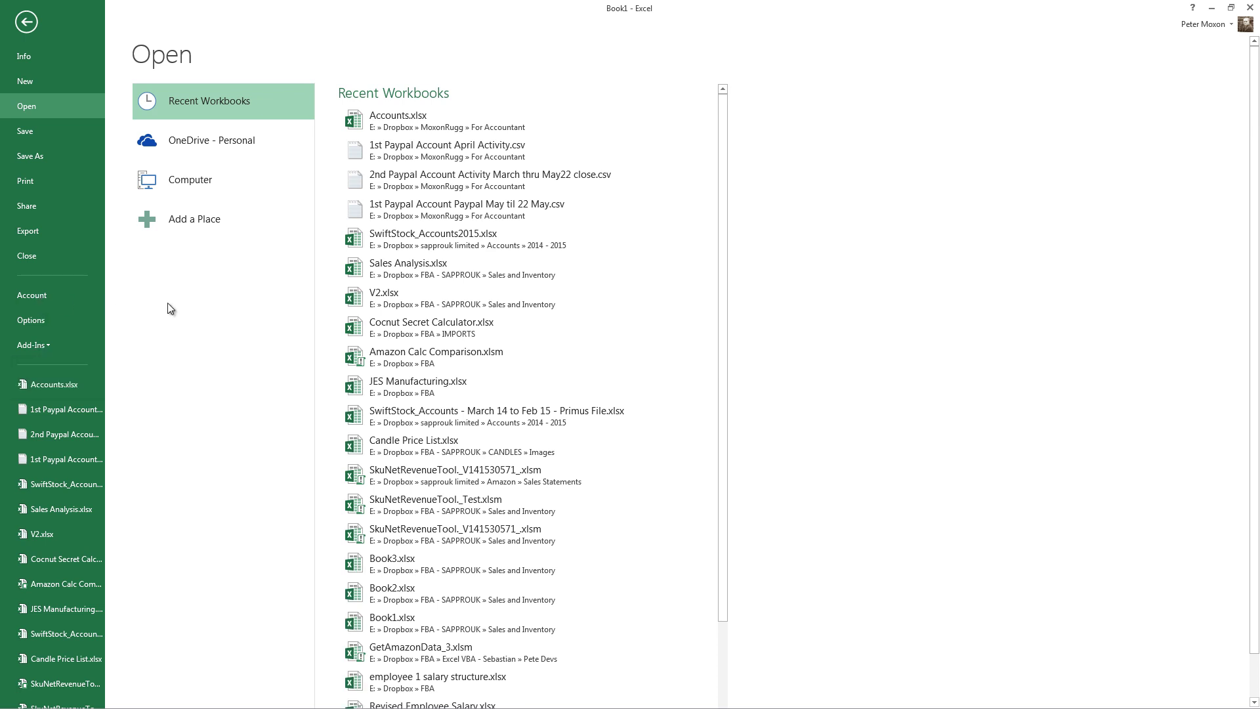
click(37, 319)
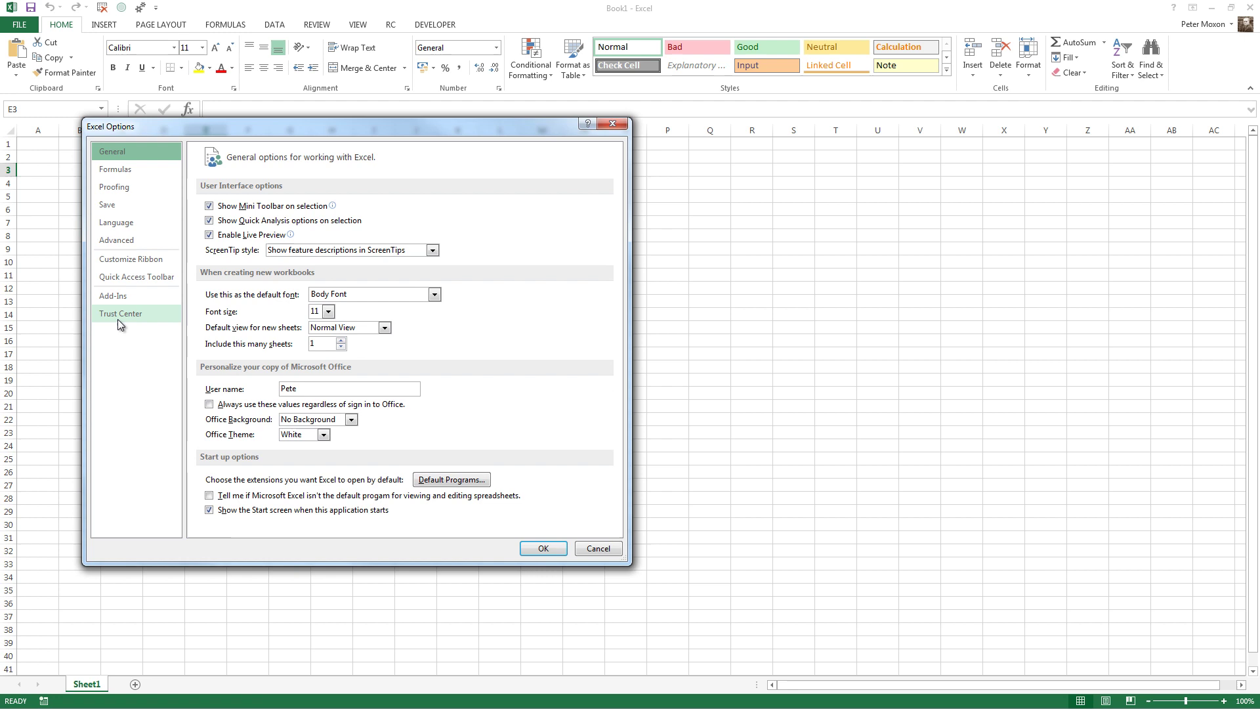
click(119, 298)
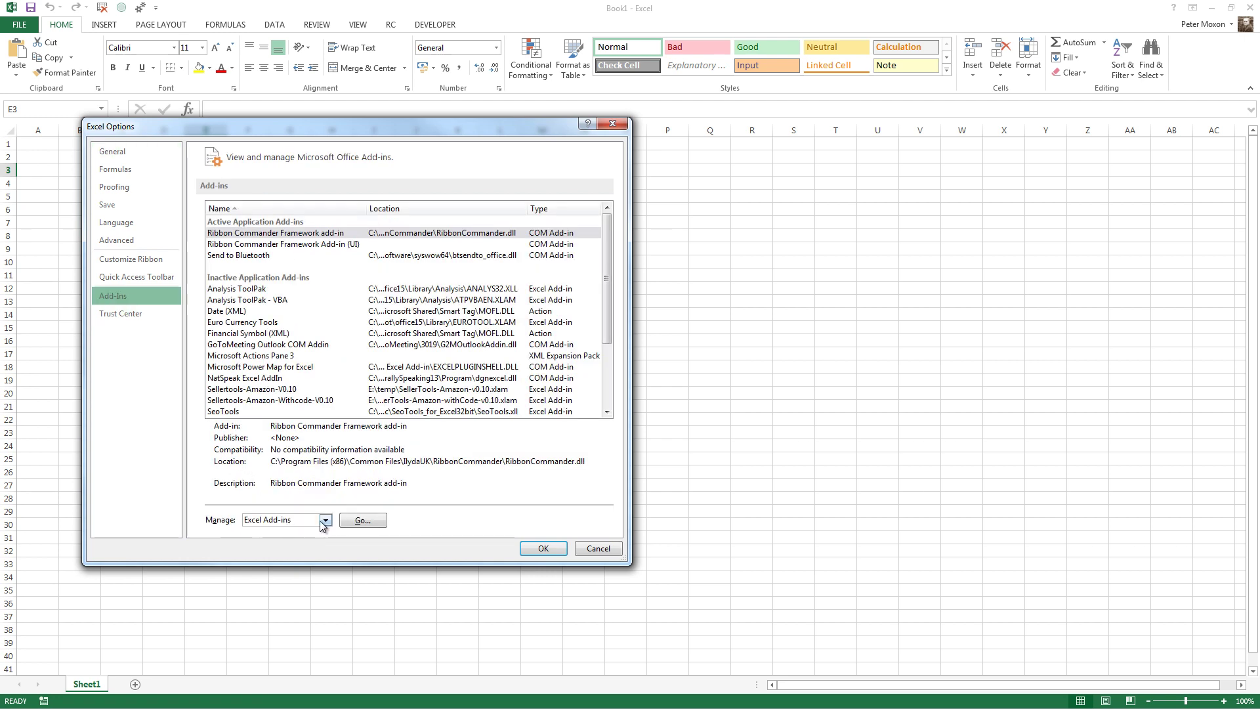
- Bring up the Developer Add-Ins dialog, browsing for an add-in file and then cancelling
click(377, 523)
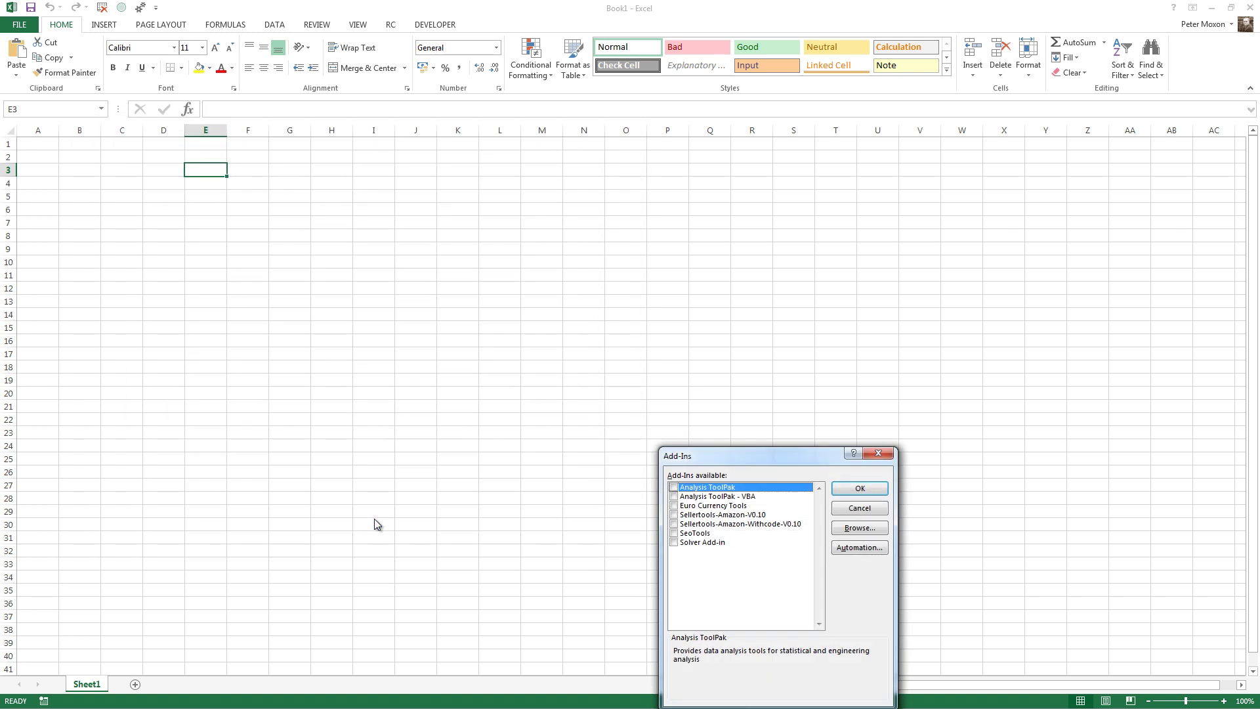
click(884, 456)
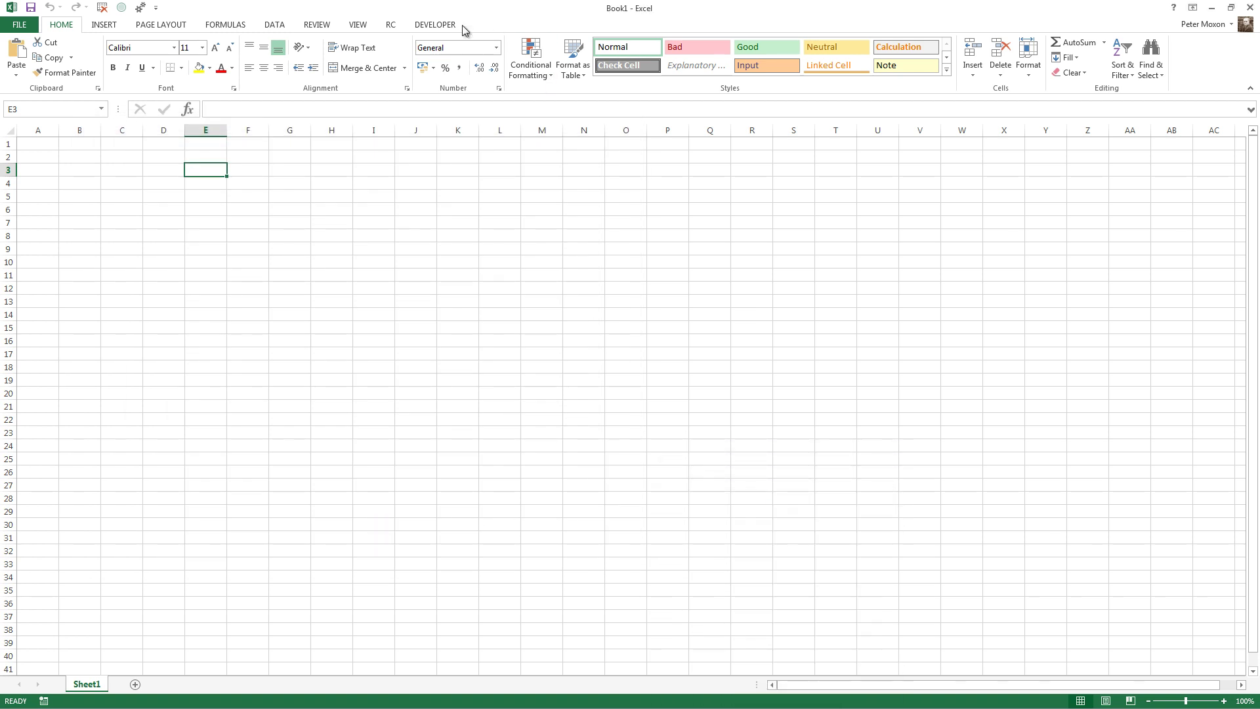
click(449, 27)
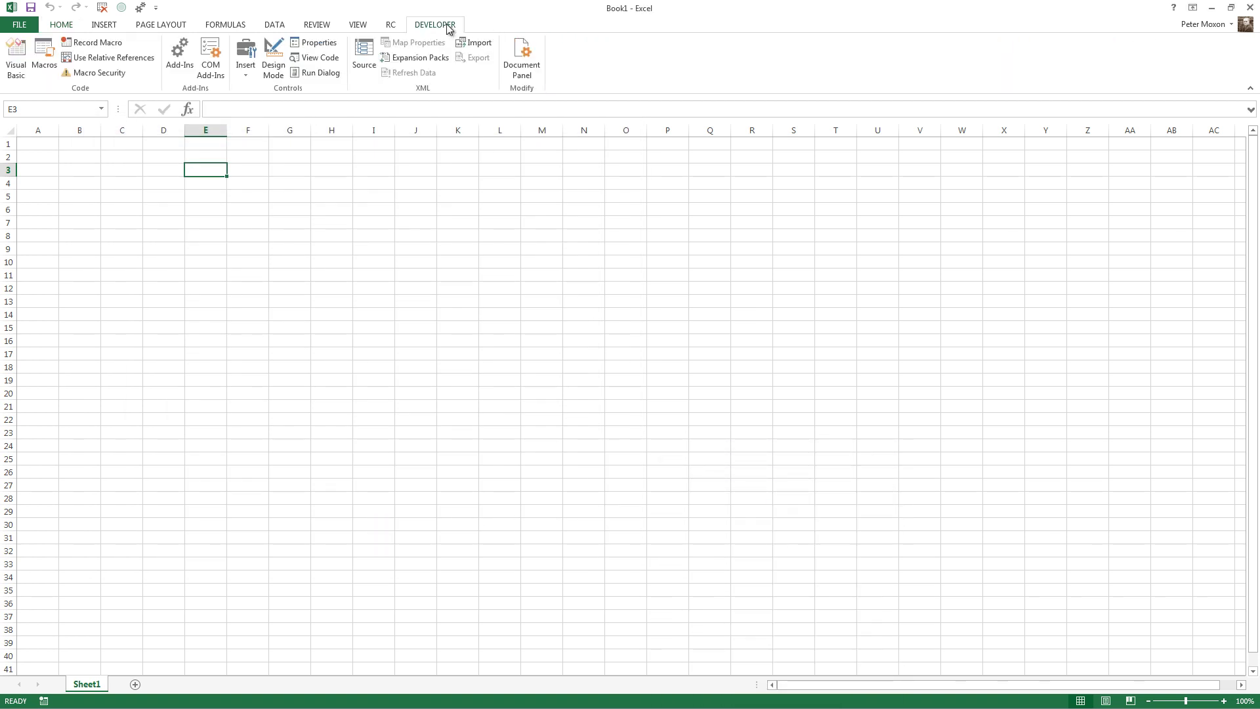
click(188, 63)
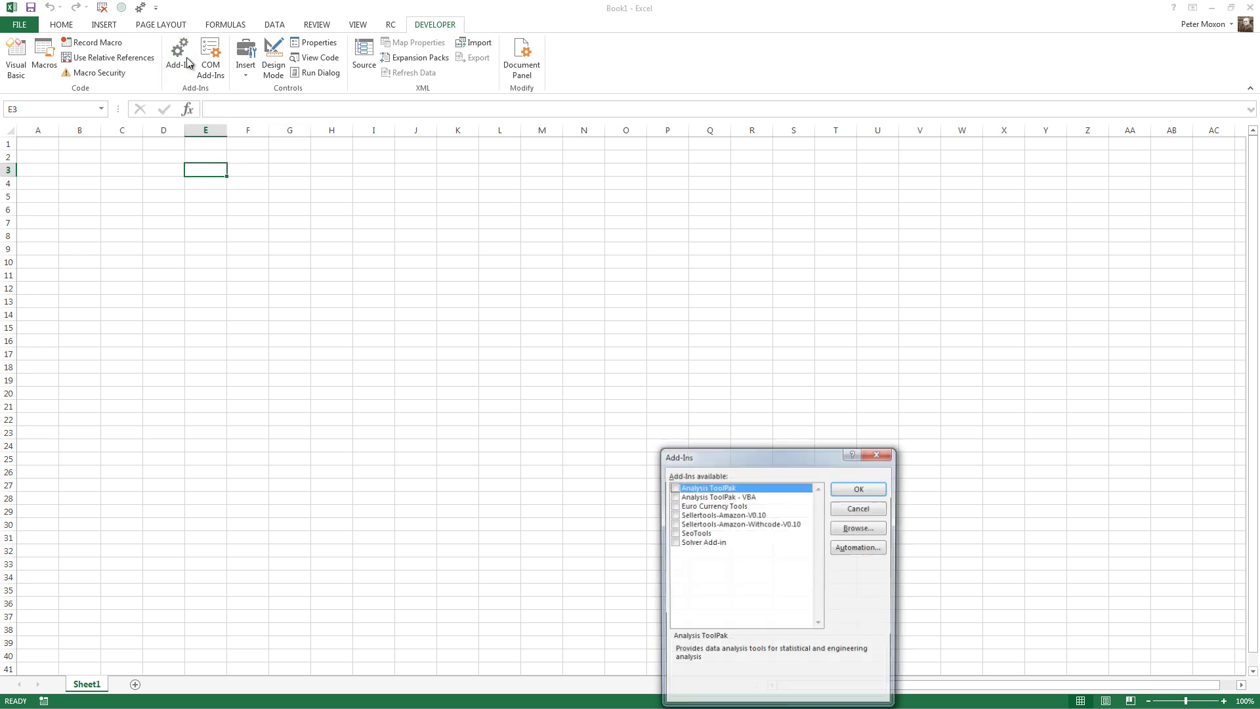
drag(742, 458, 631, 320)
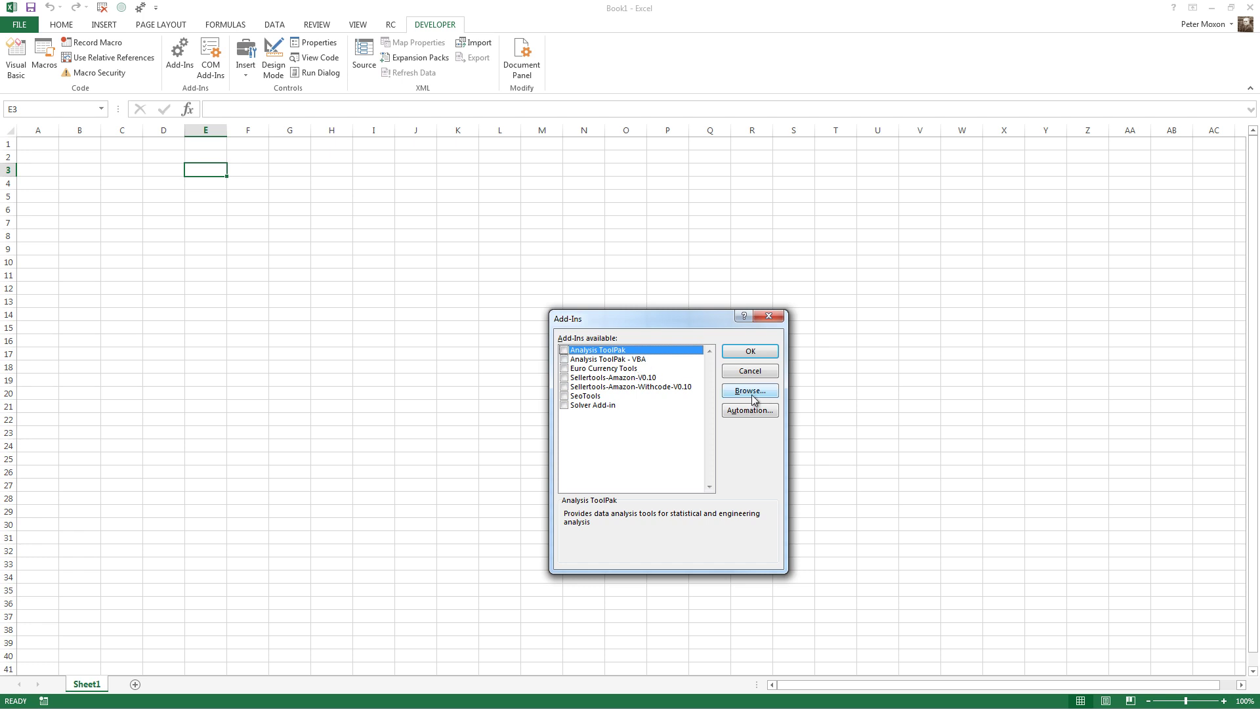
click(752, 392)
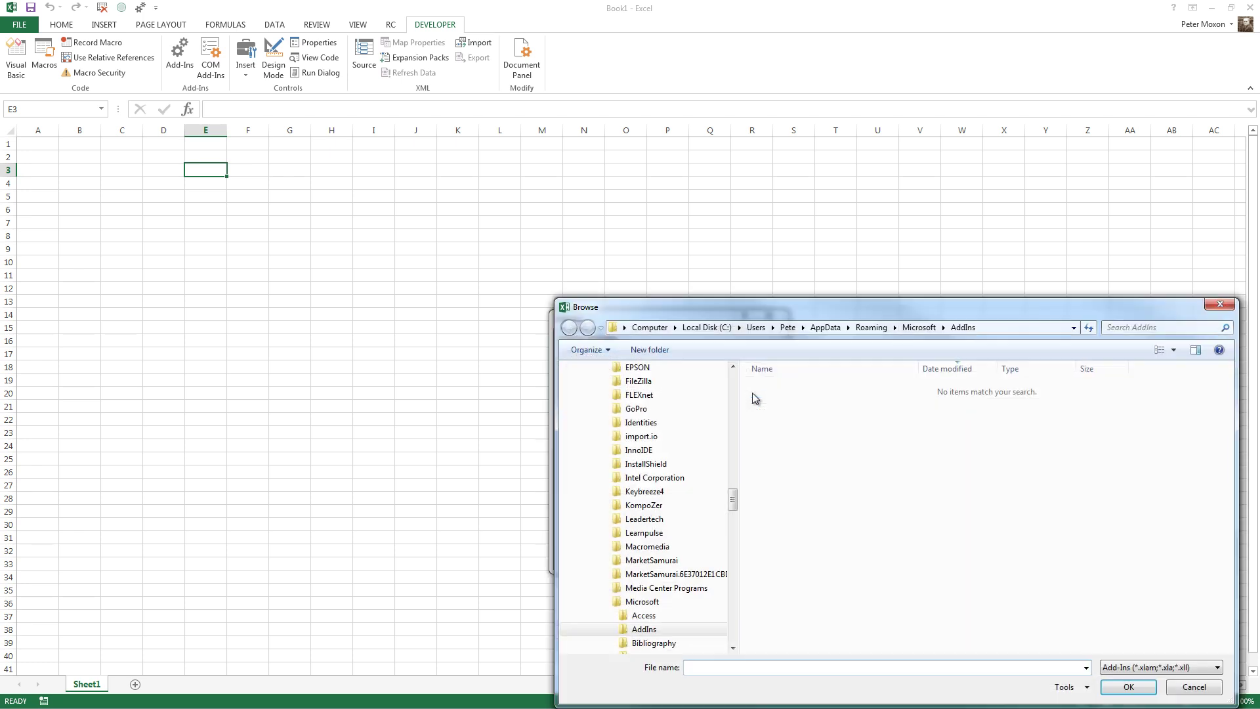
click(1194, 687)
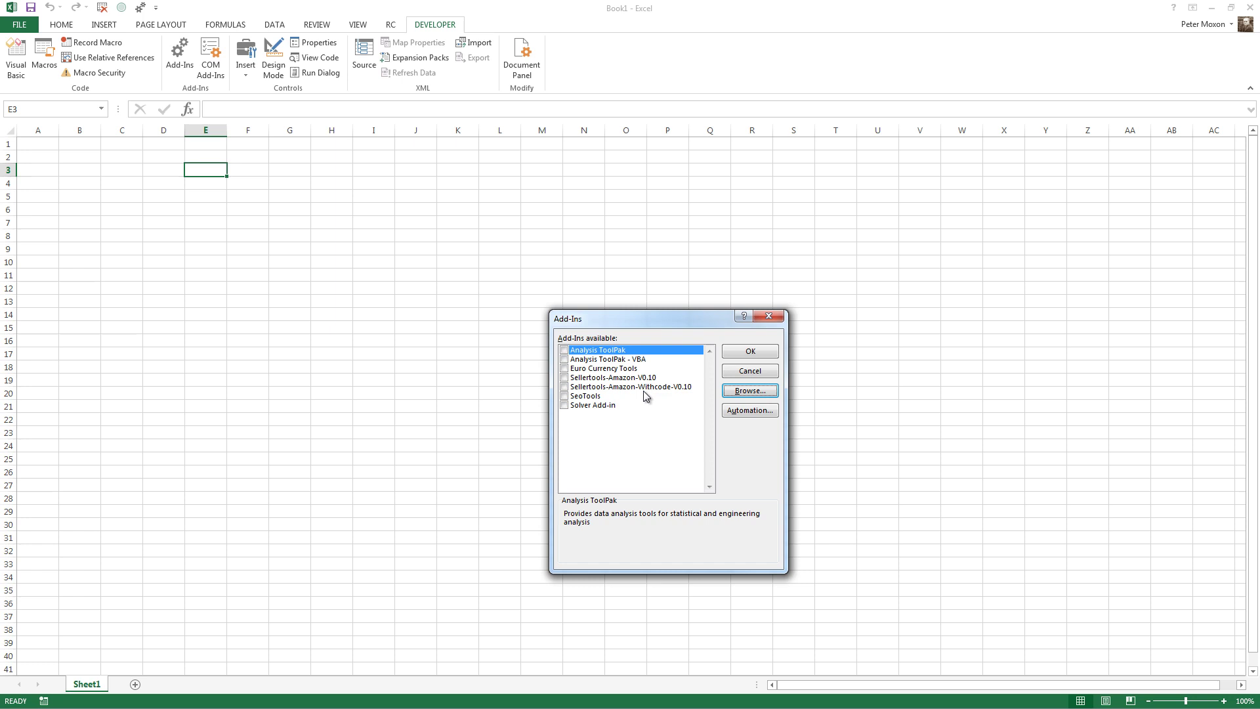
- Tick Sellertools-Amazon-V0.10 in the Add-Ins list and confirm with OK
drag(591, 316, 565, 305)
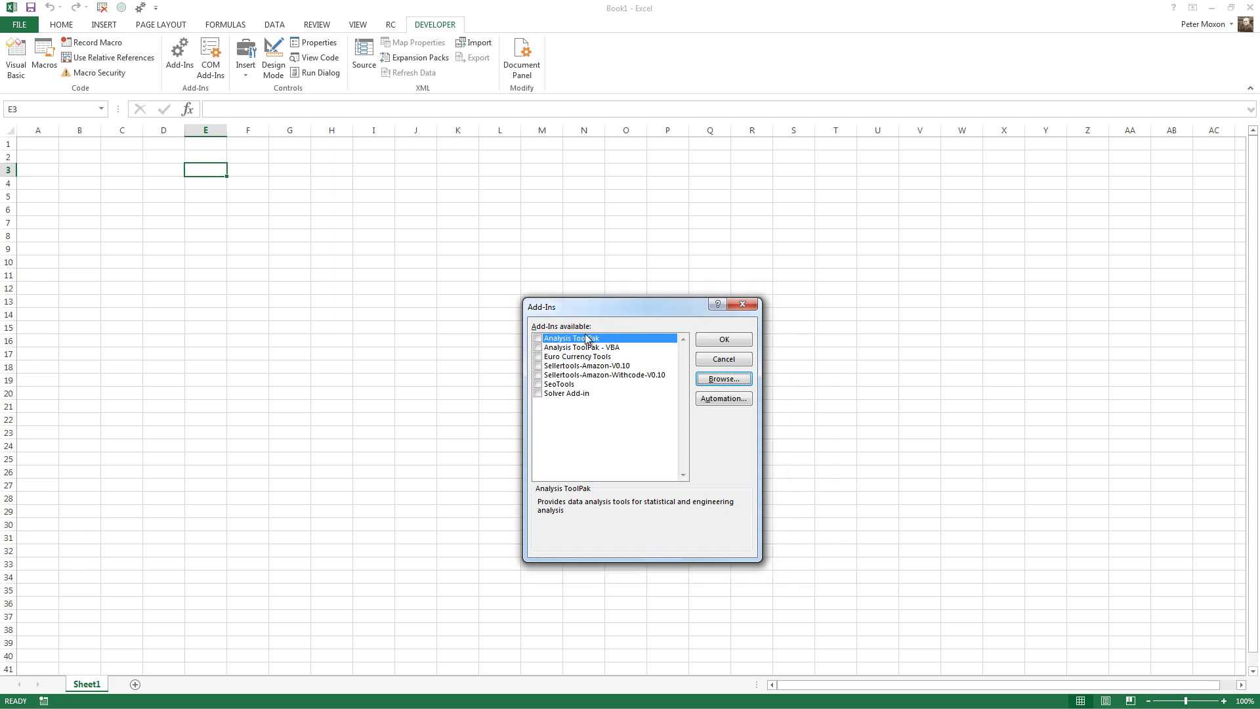
click(605, 369)
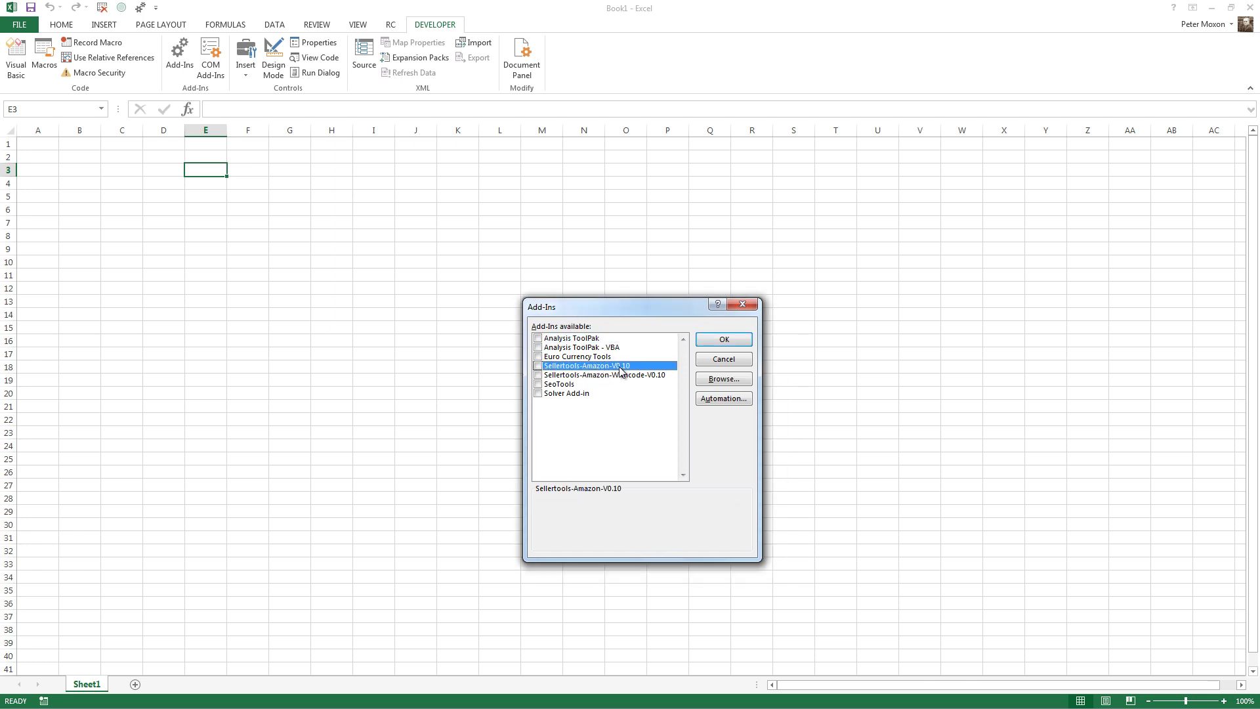
click(538, 366)
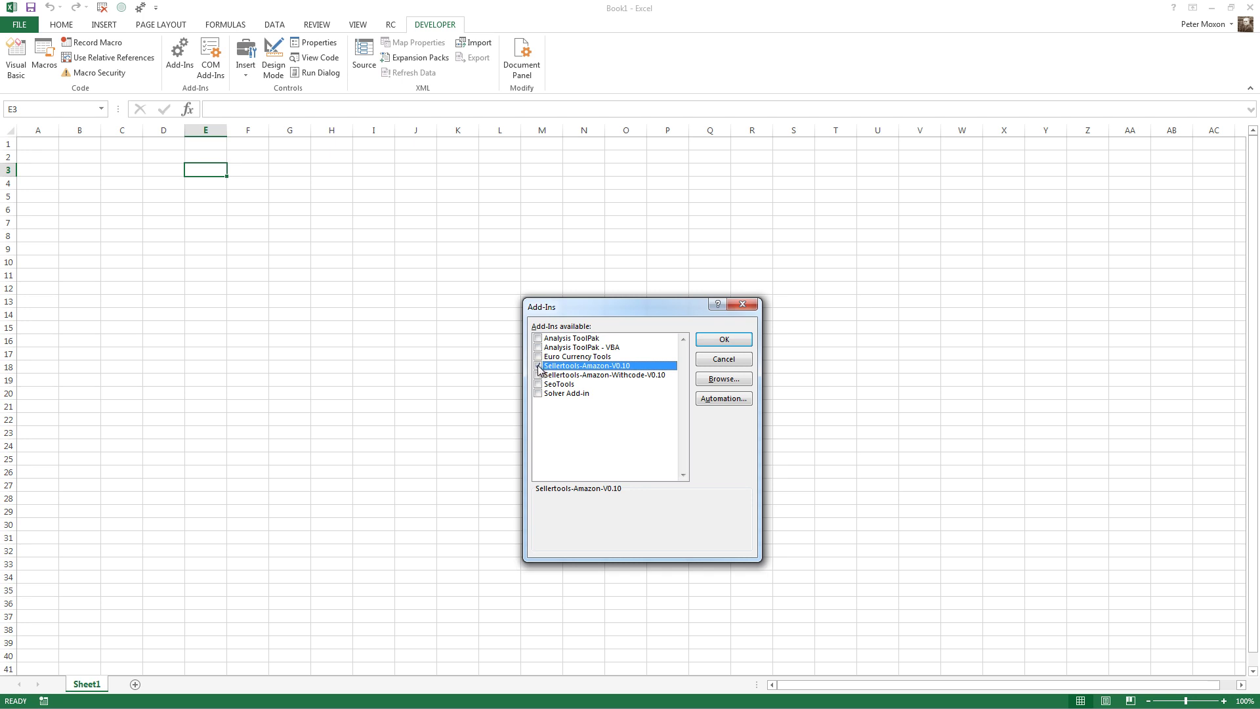
click(705, 340)
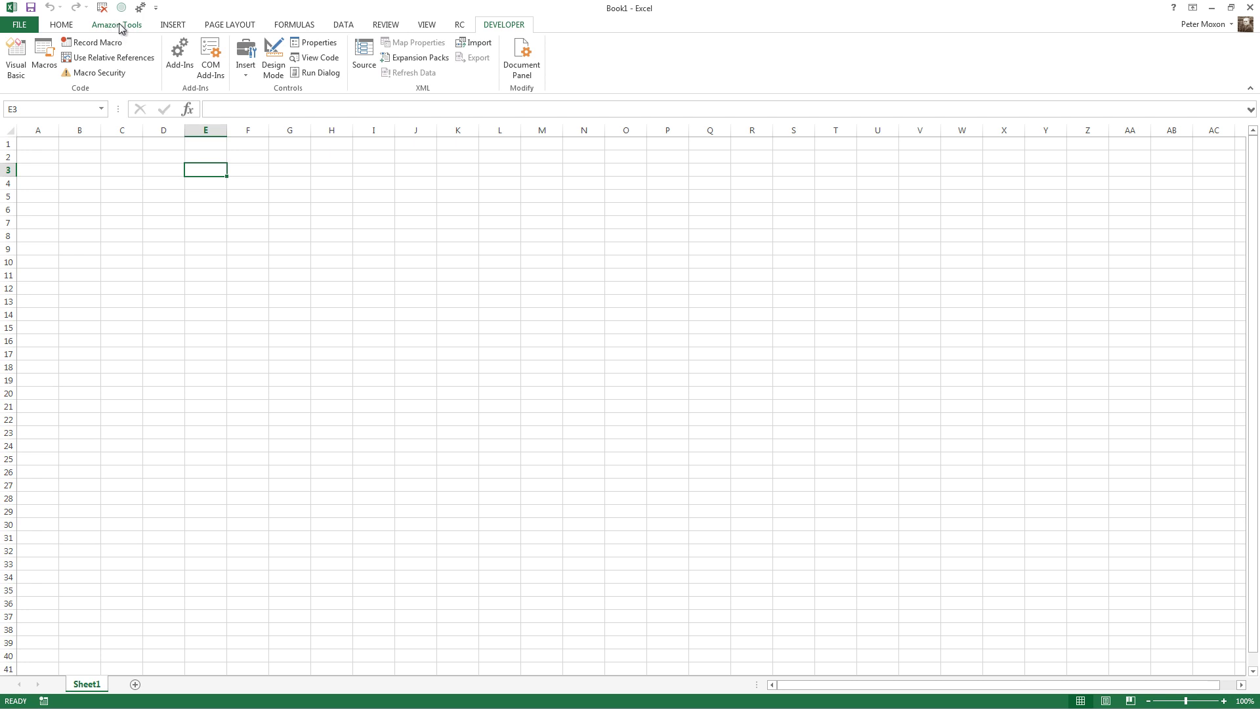
- Launch Settings from the Amazon Tools ribbon tab and centre the dialog on screen
click(120, 26)
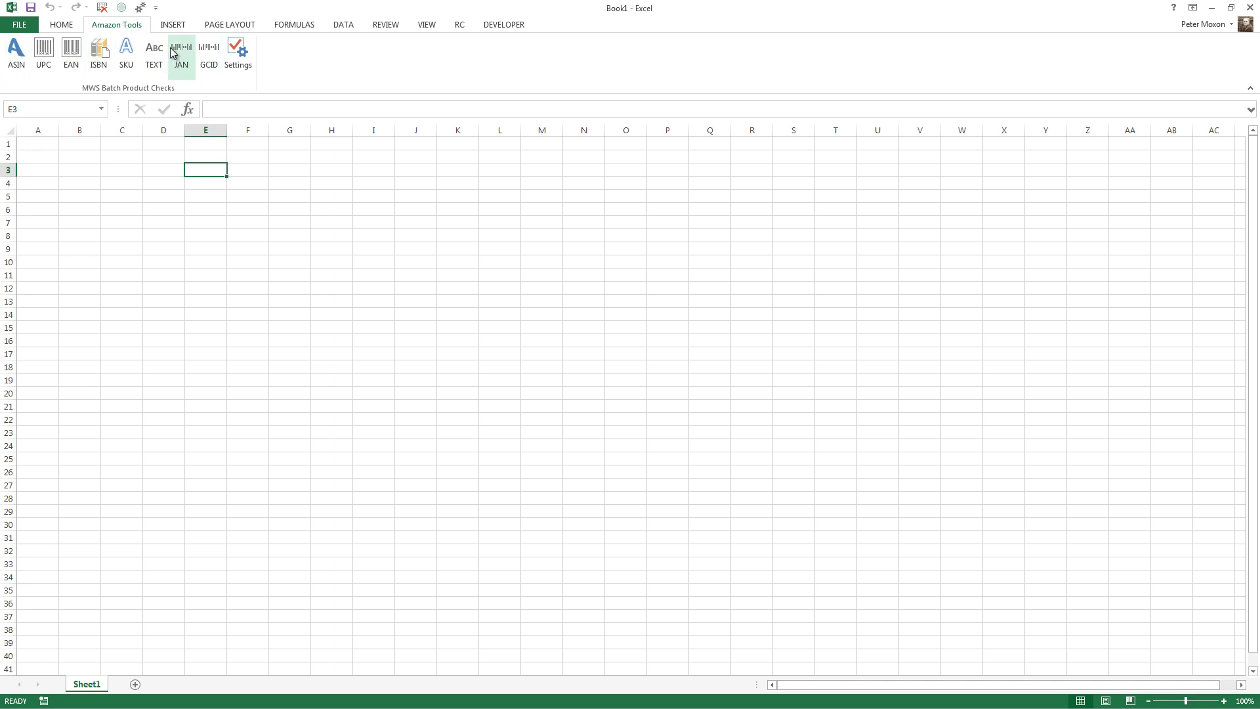
click(238, 56)
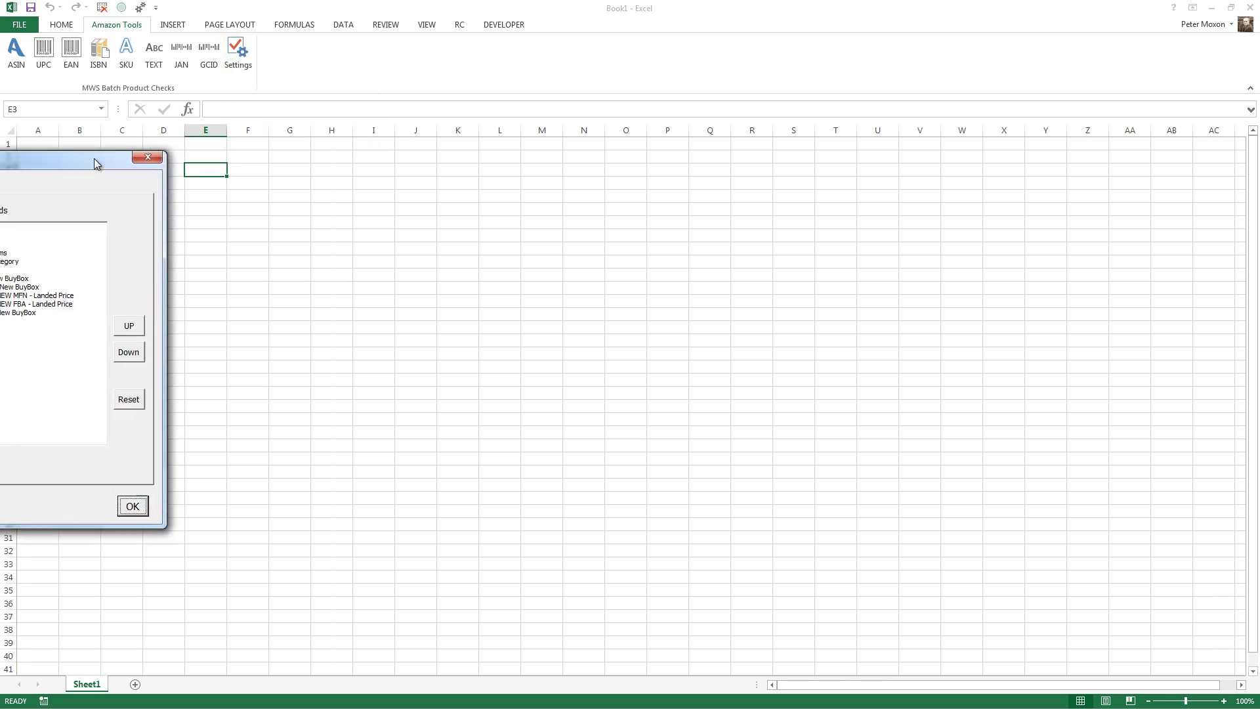
drag(95, 163, 595, 143)
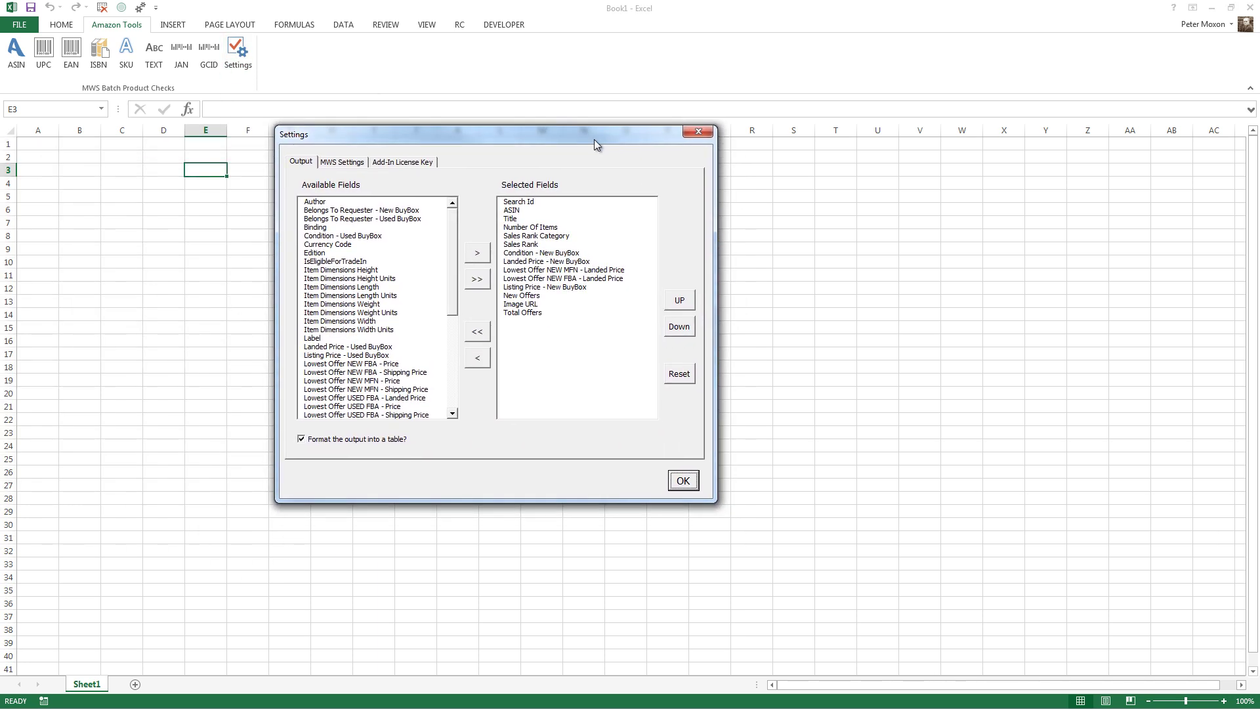
- Paste the licence key on the Add-In License Key tab, try Activate, and dismiss the already-registered warning
click(405, 166)
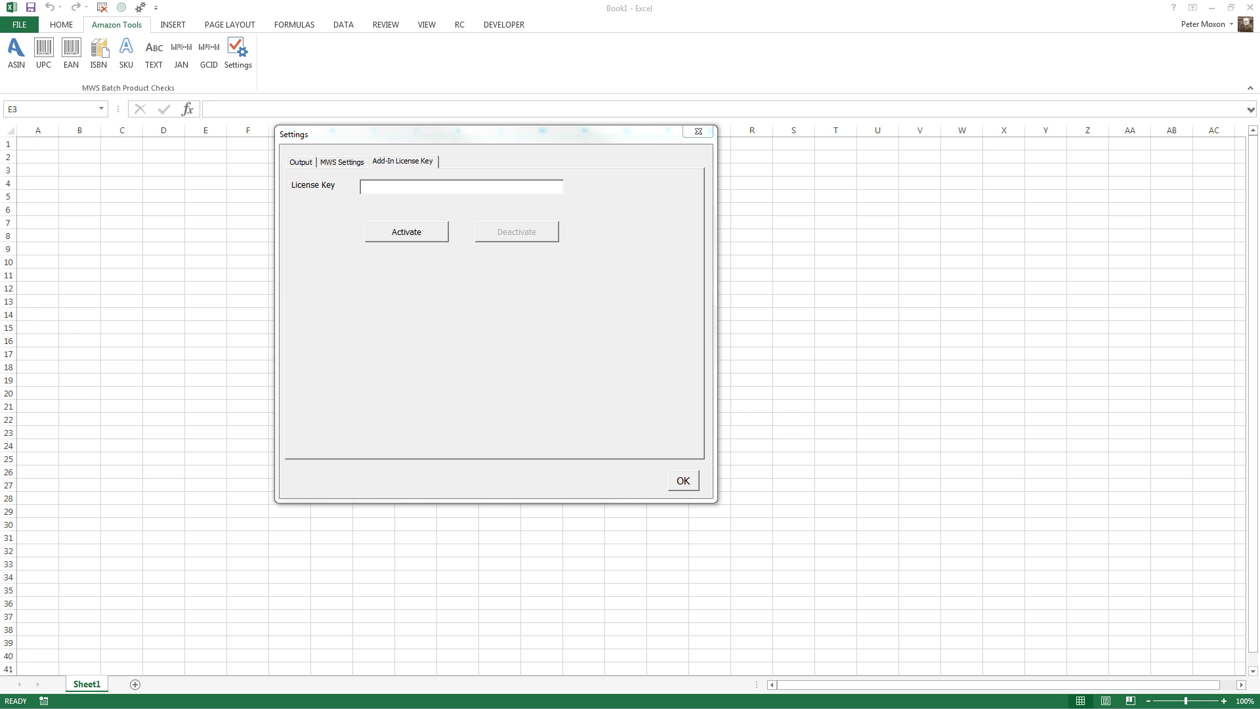
click(404, 190)
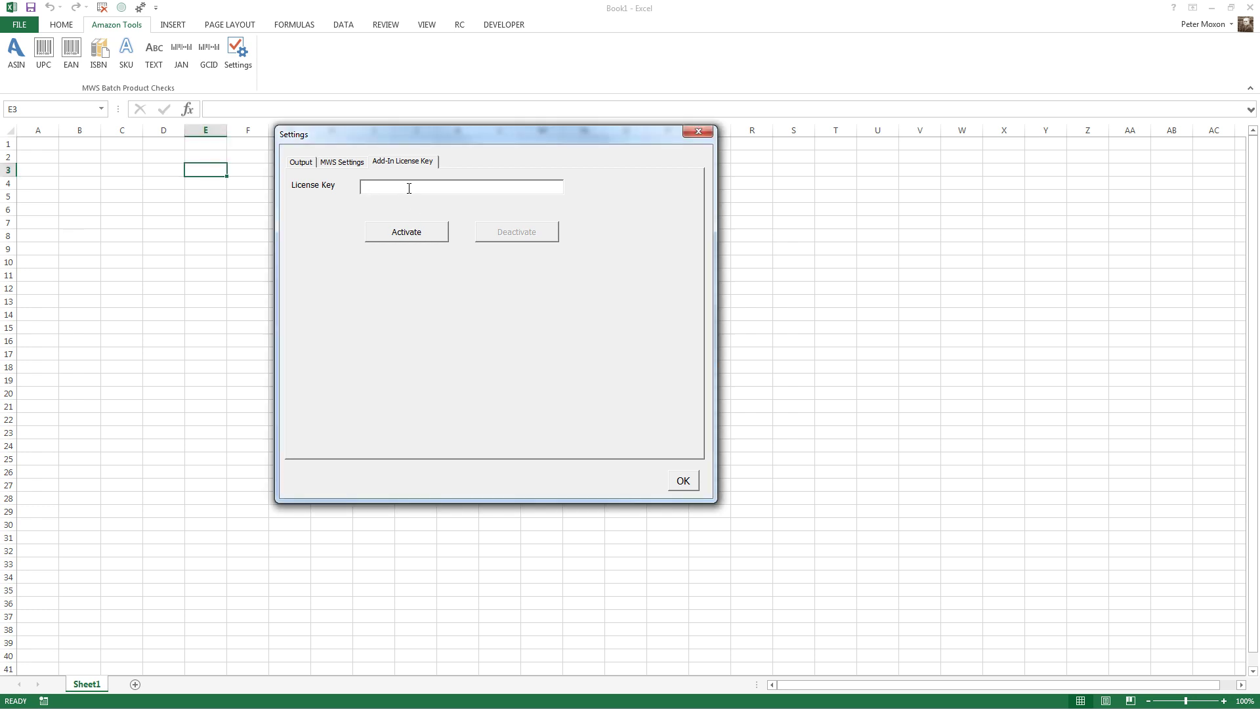
key(ctrl+v)
click(437, 235)
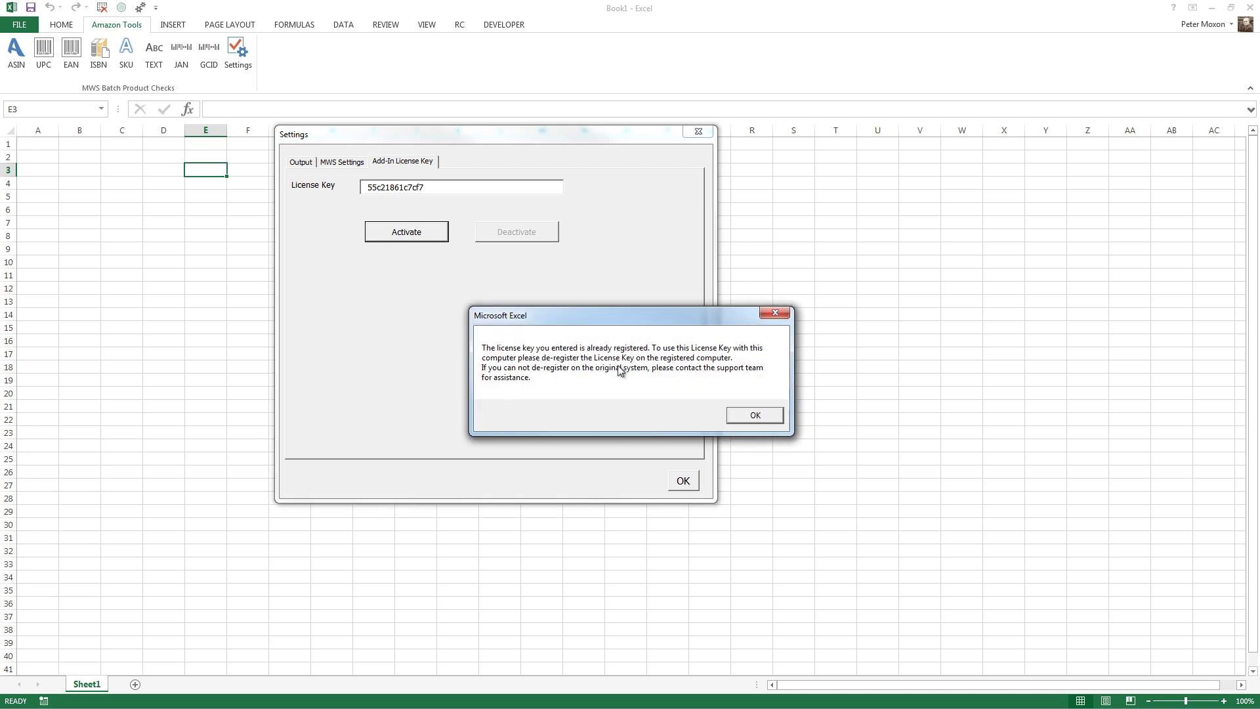
click(771, 416)
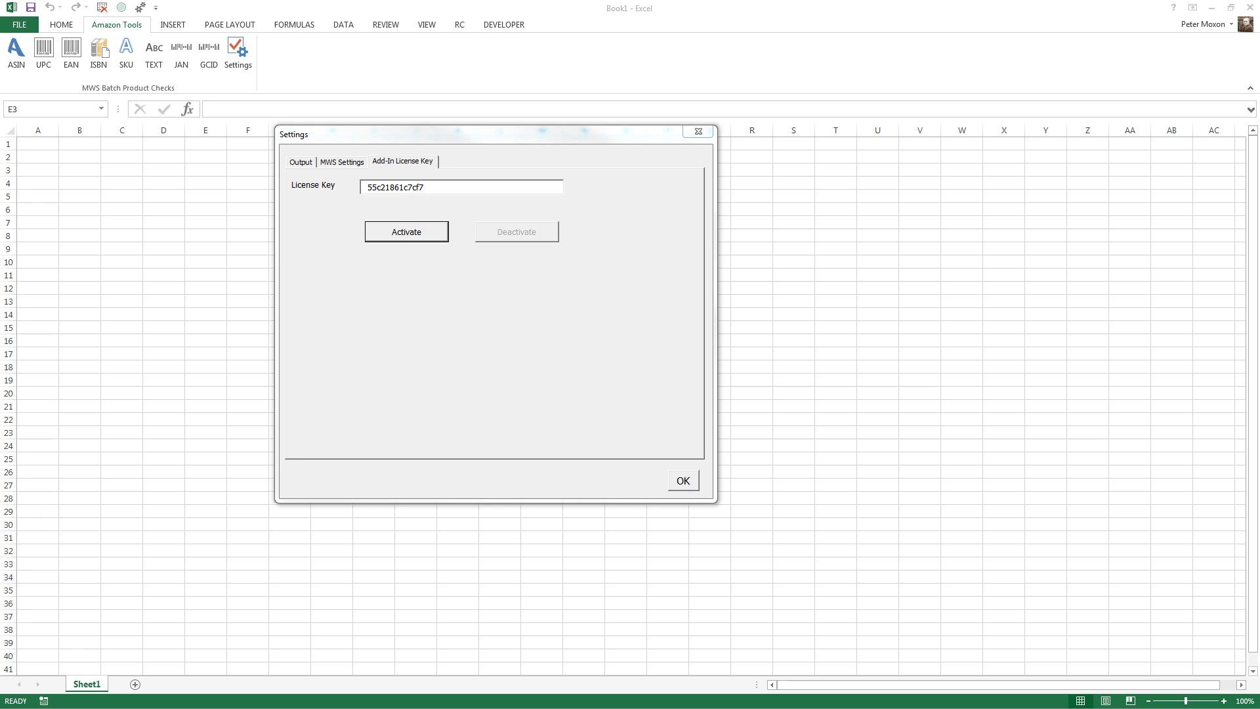
- Activate the licence key again and acknowledge the activation-successful message
click(446, 191)
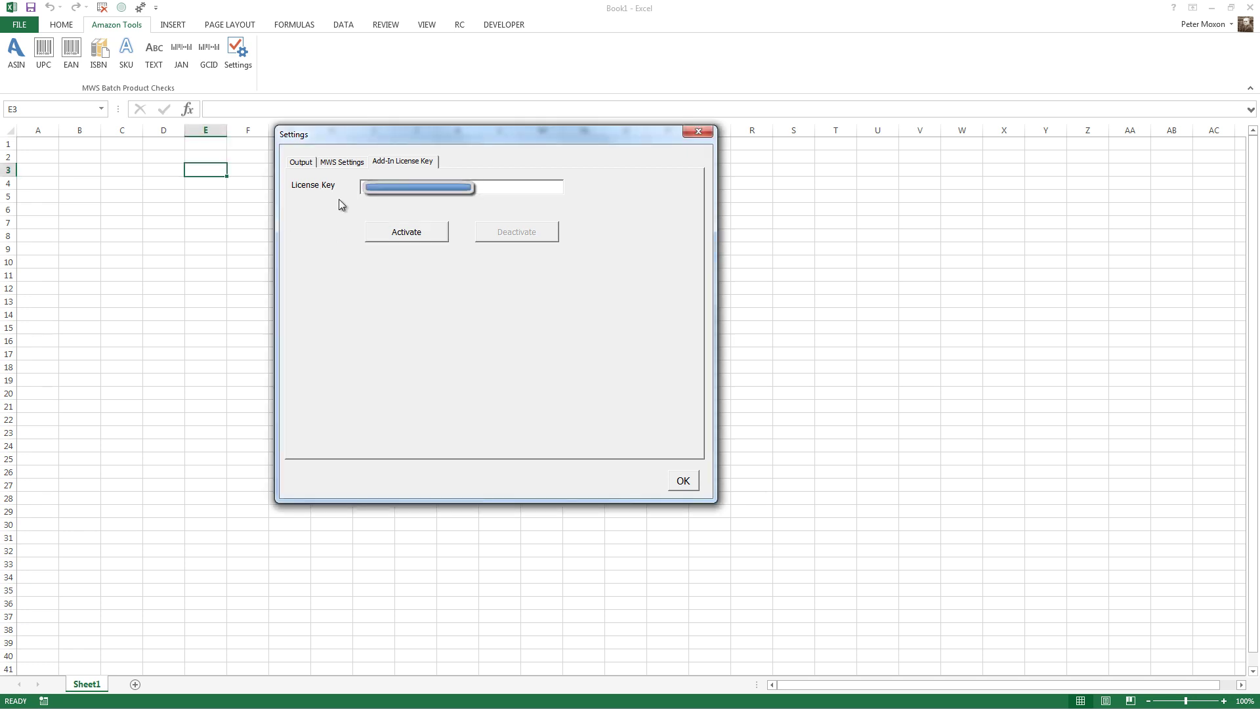
click(405, 232)
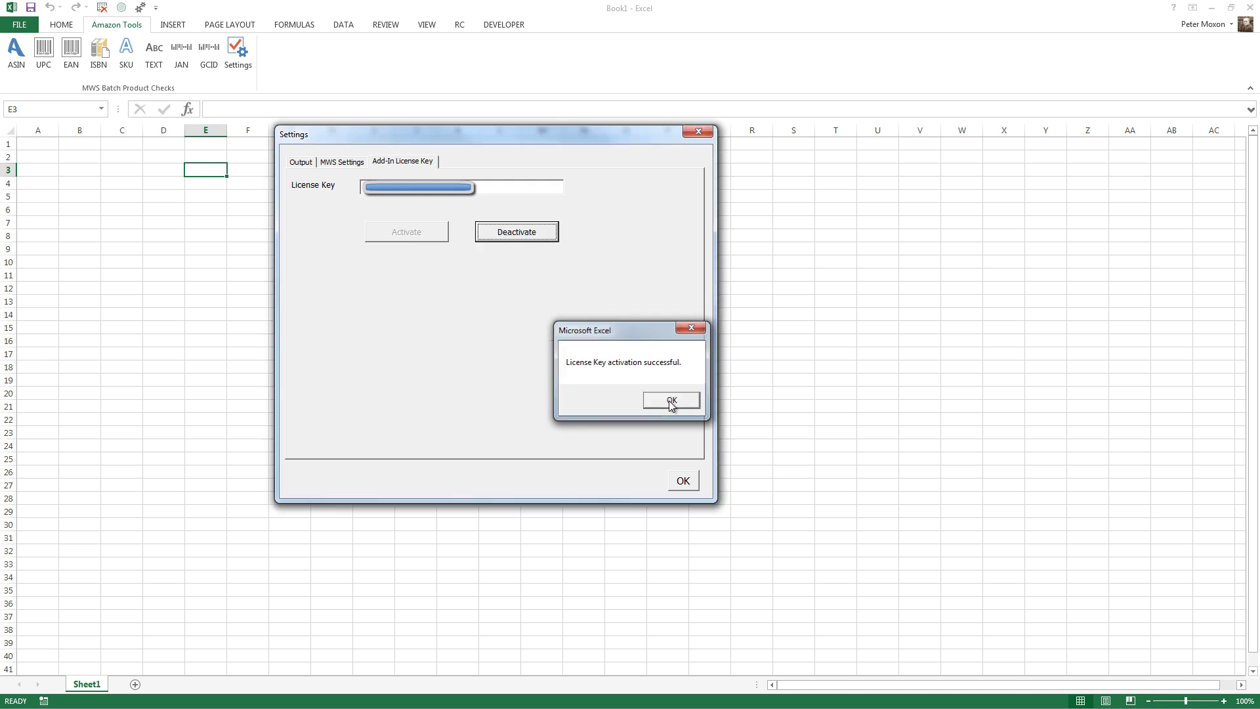
click(671, 402)
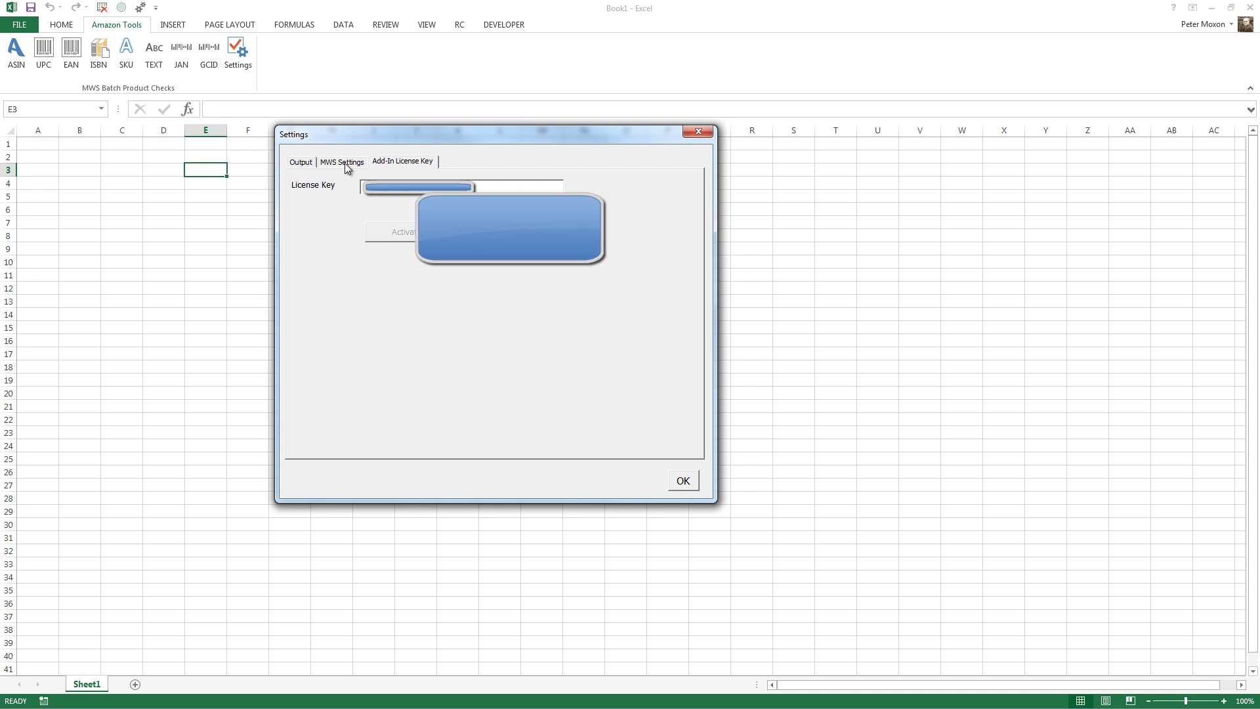
- Switch the Amazon Tools Settings dialog to its MWS Settings tab
click(344, 163)
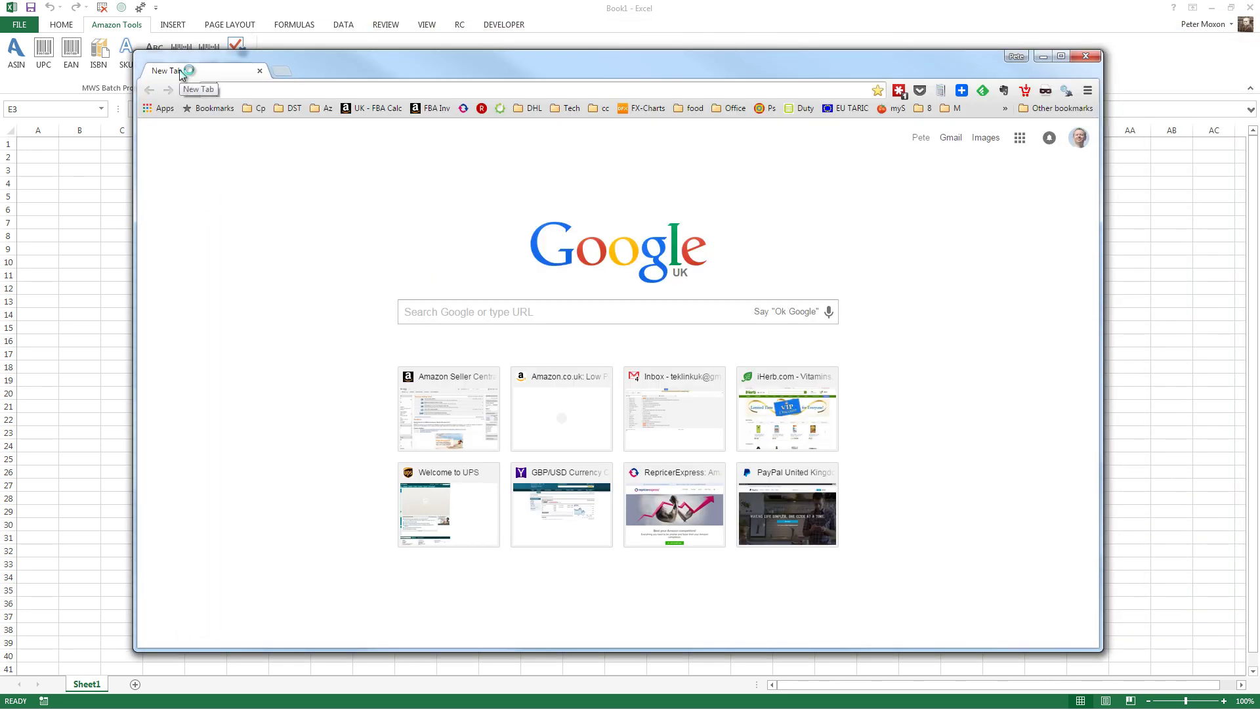
- Load and reload the suggested mws.amazonservices.com address from the Chrome omnibox
text(mws)
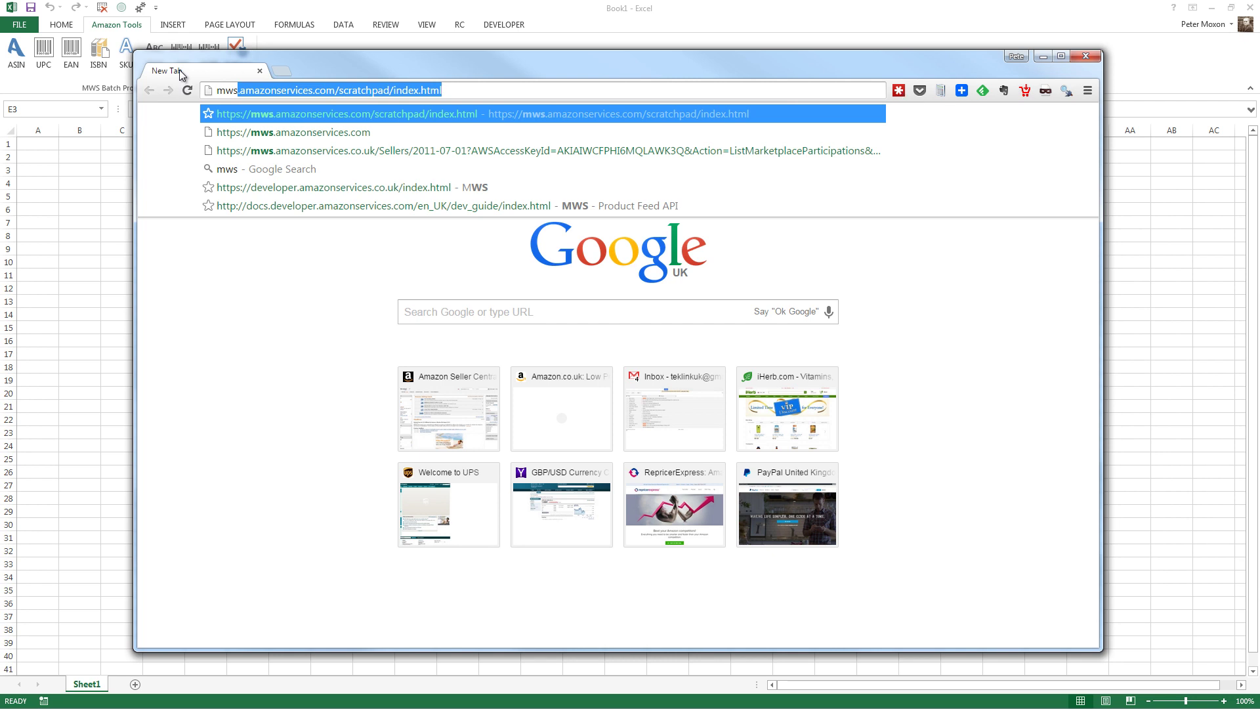
key(Down)
key(Return)
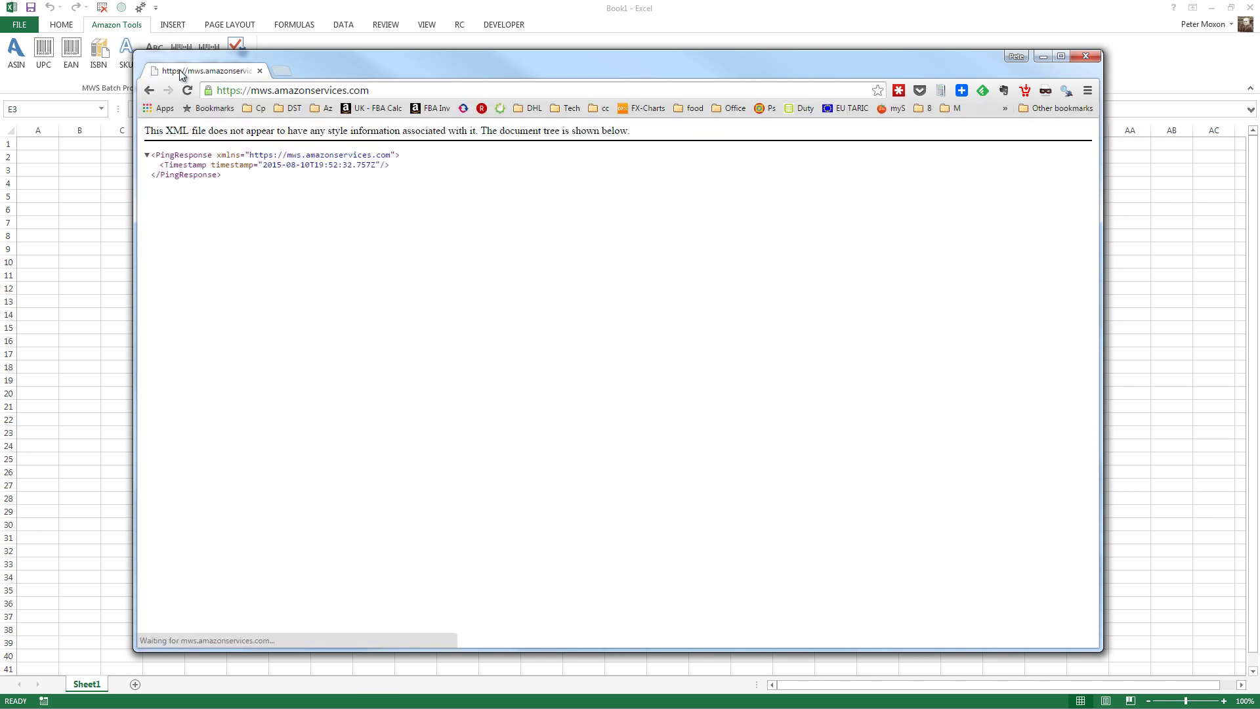
click(306, 90)
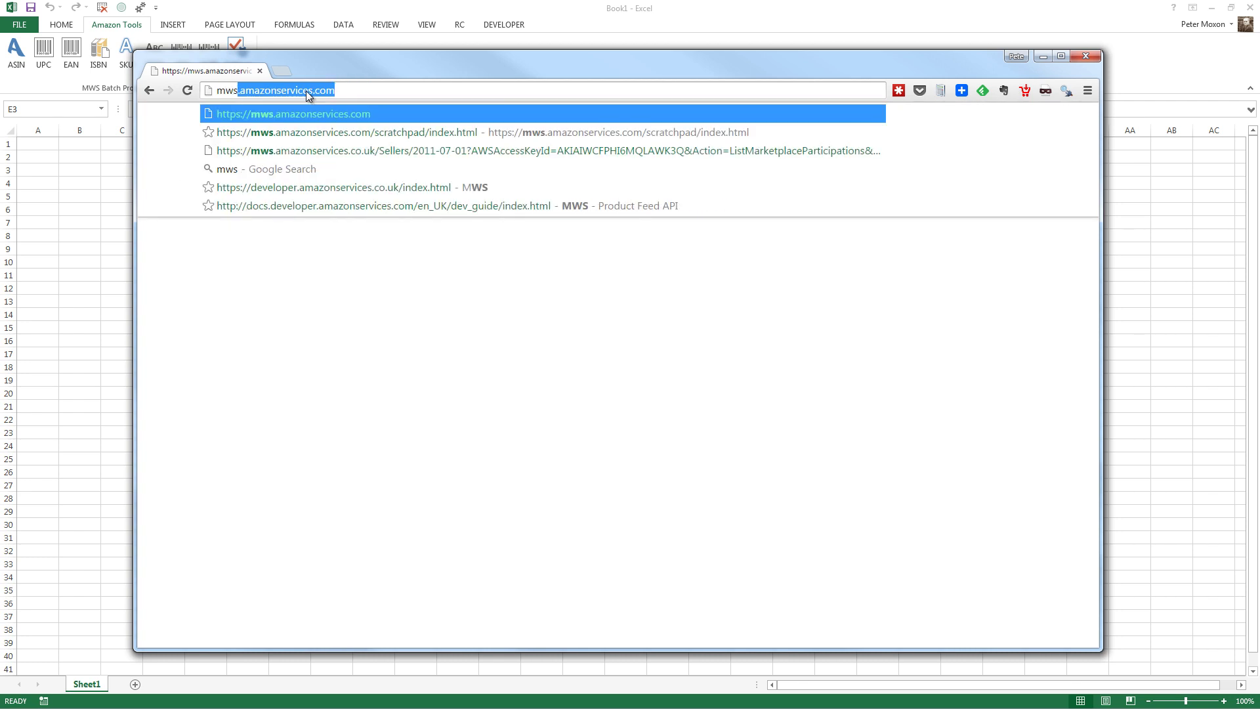
key(Return)
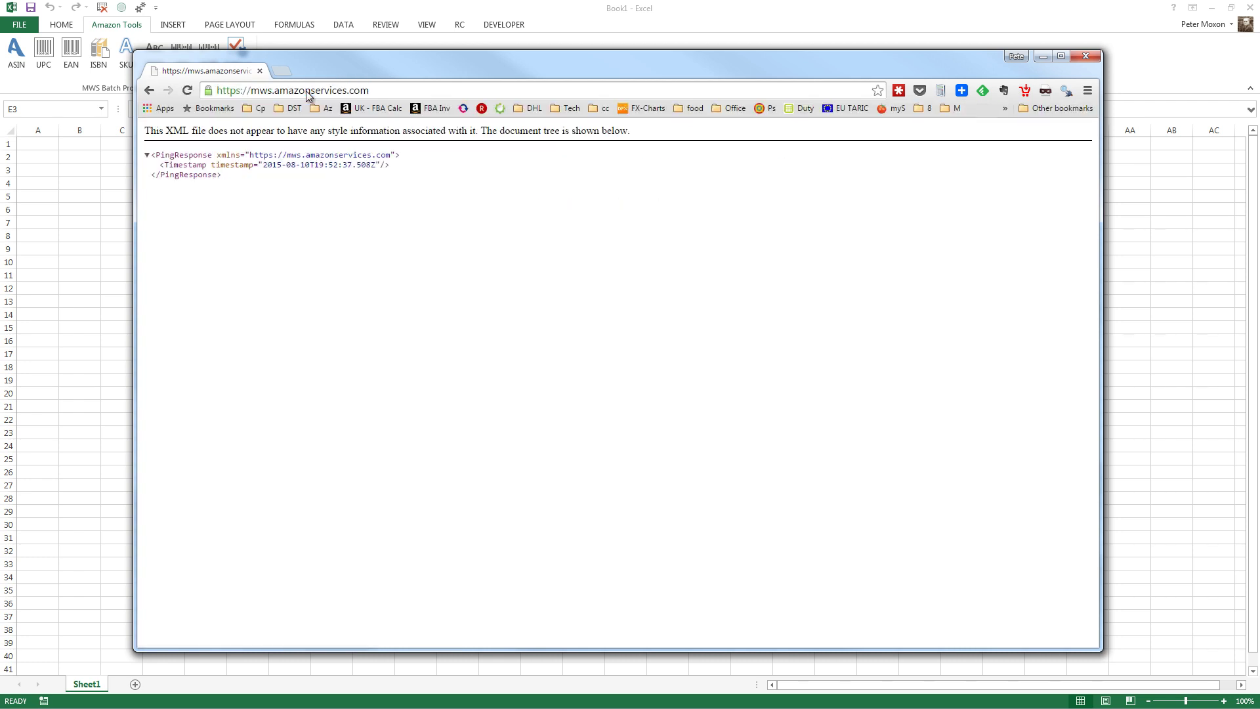
- Search Google for mws and follow the Amazon.co.uk Marketplace Web Service result
click(306, 92)
text(mws)
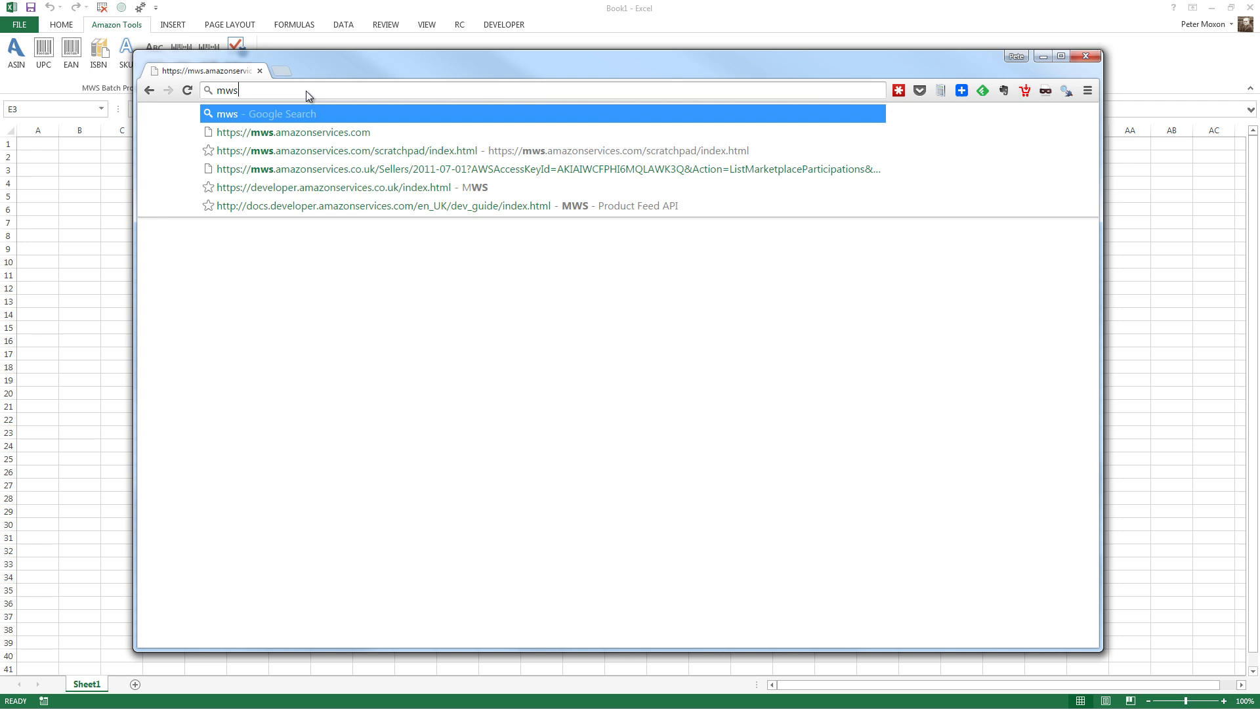
key(Return)
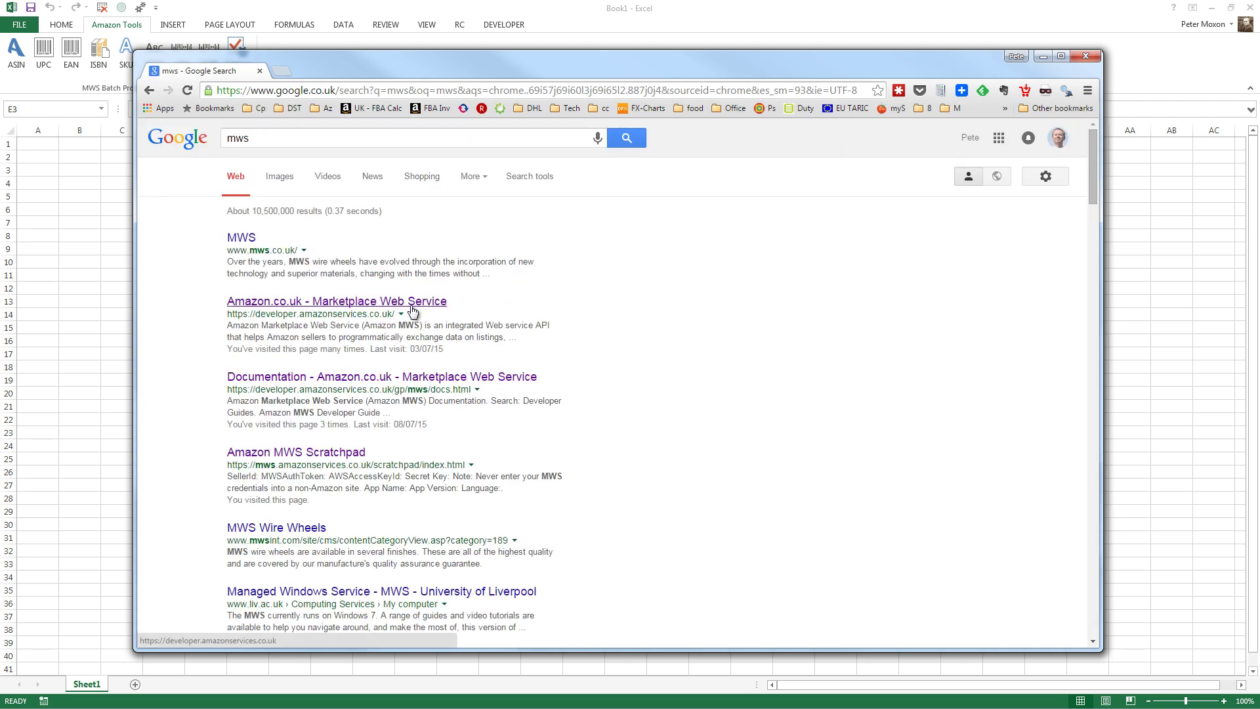
click(415, 303)
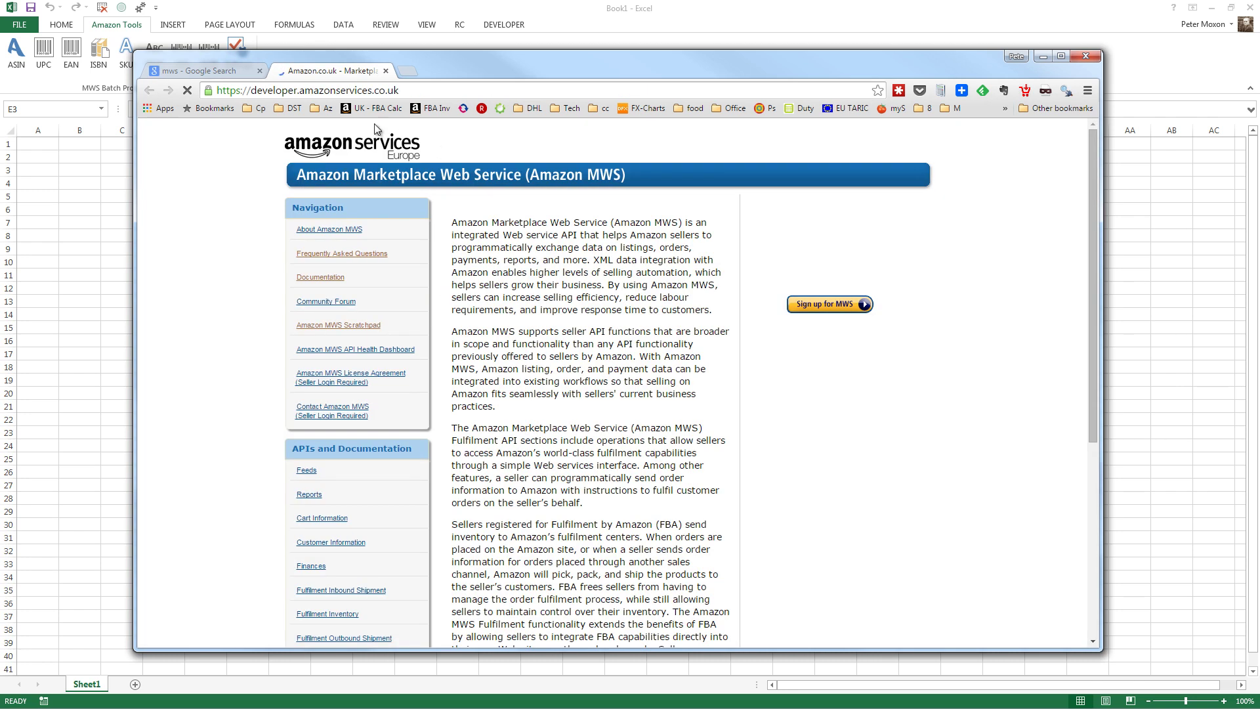
- Sign up for MWS with access to your own Amazon seller account, accepting the licence agreement
drag(386, 92, 446, 94)
click(252, 418)
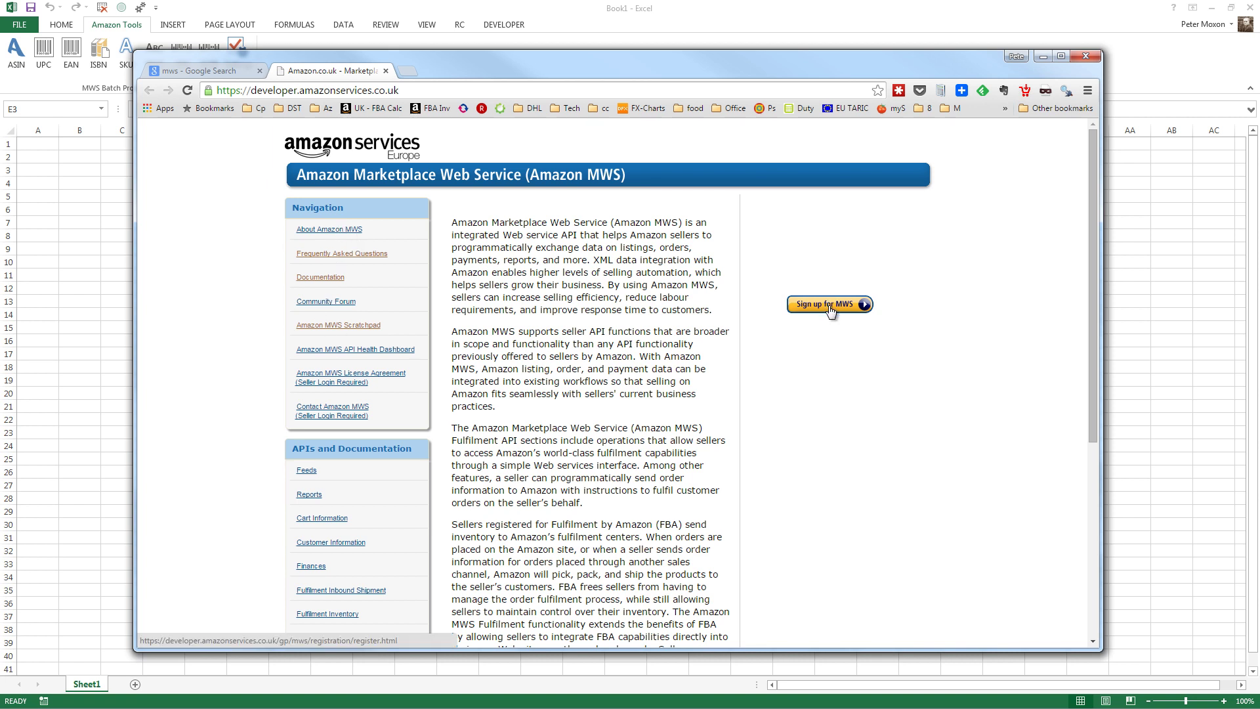
click(829, 308)
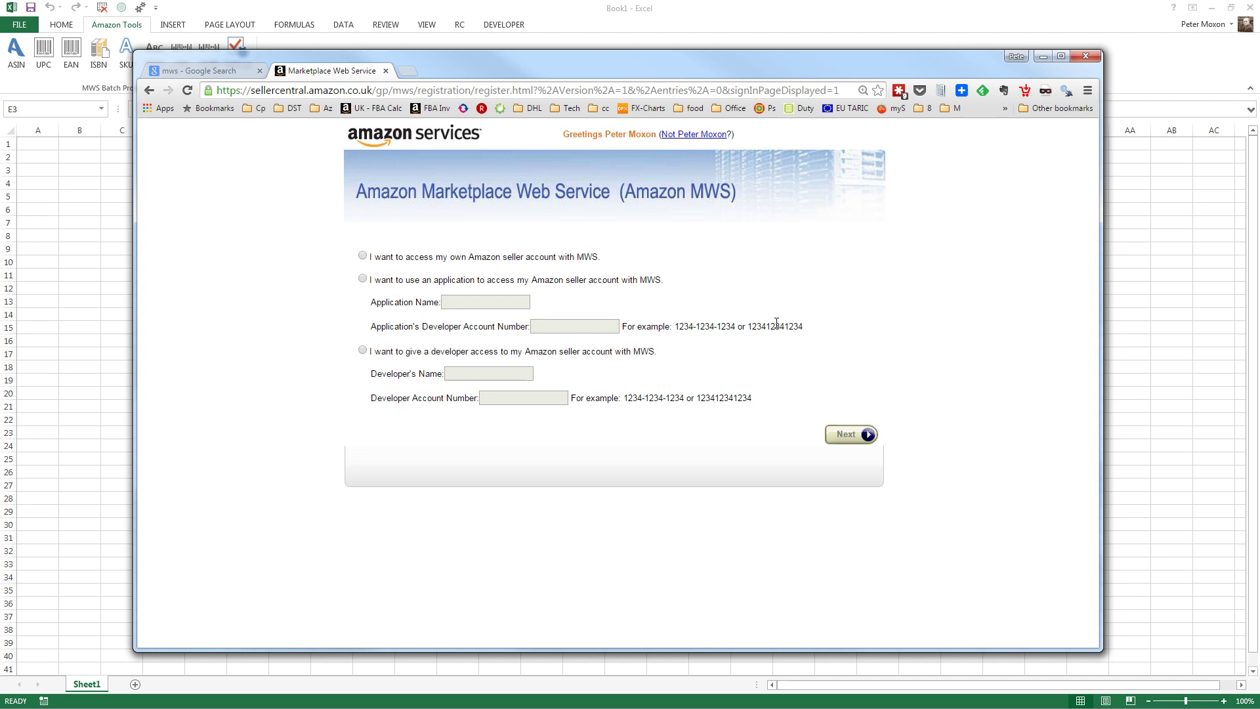
click(363, 255)
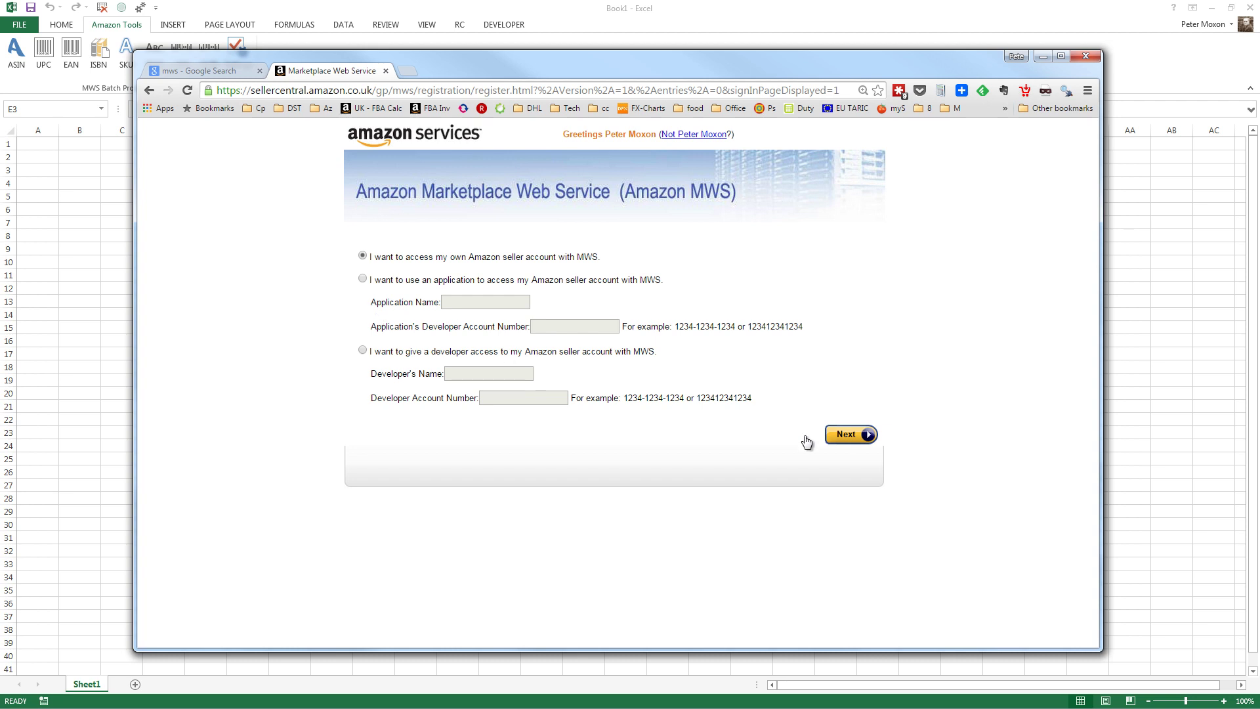
click(854, 437)
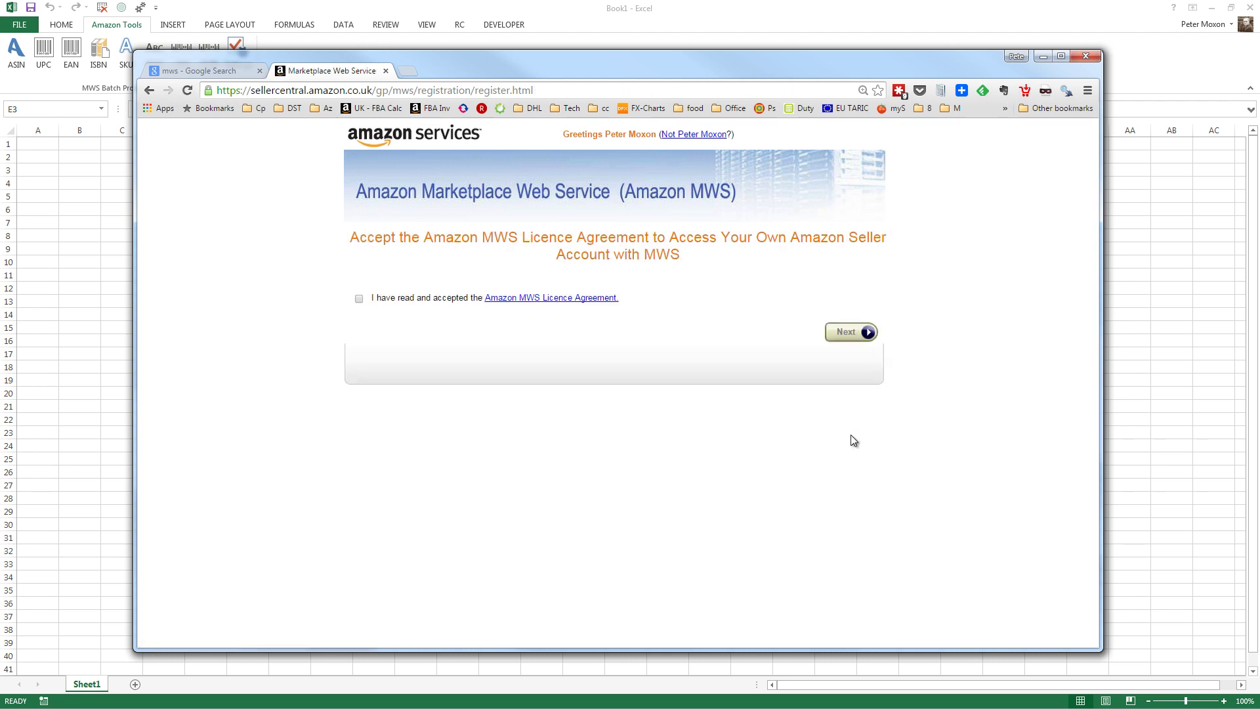
click(359, 299)
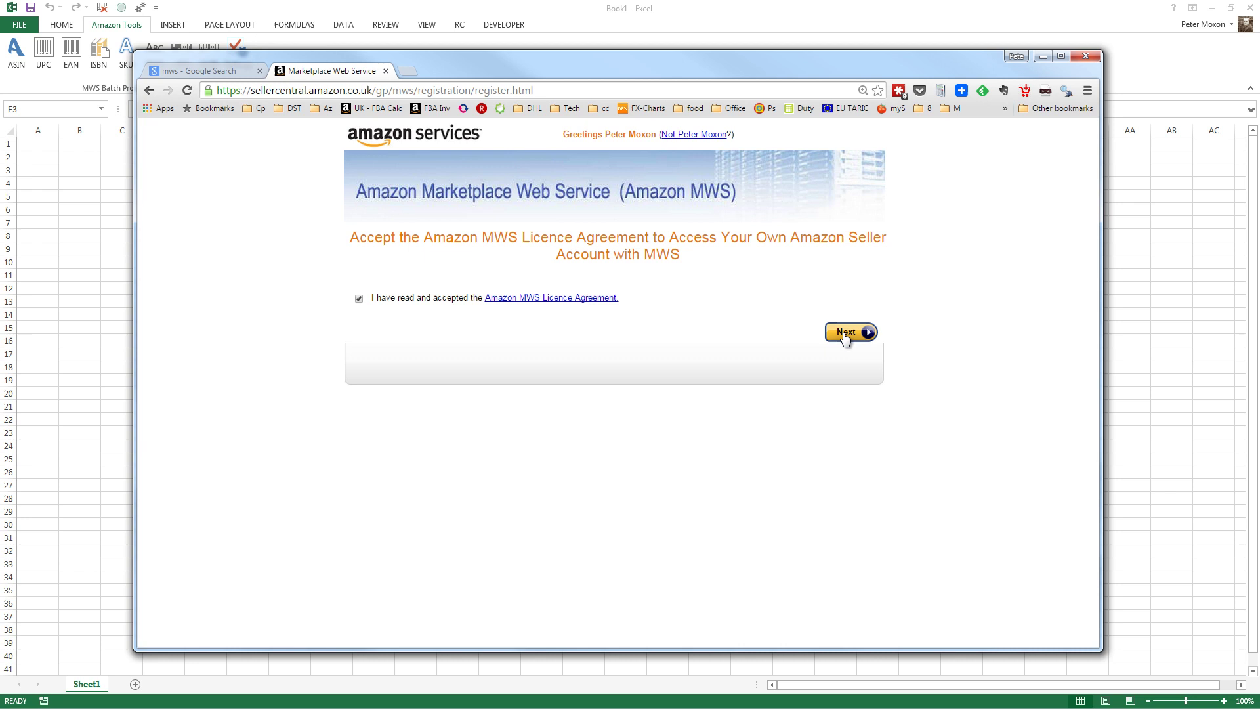
click(846, 333)
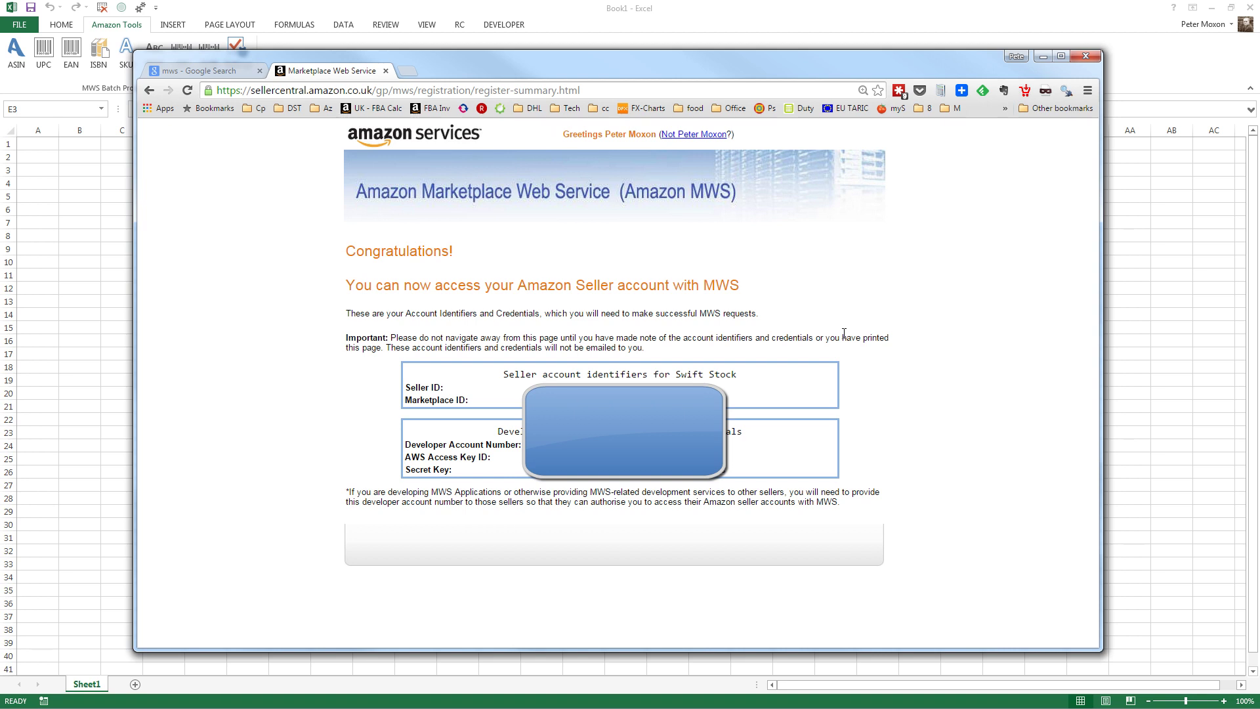
- Select the Marketplace ID, Developer Account Number and AWS Access Key ID, then return to Excel
drag(466, 400, 403, 402)
drag(487, 445, 443, 449)
drag(460, 457, 426, 473)
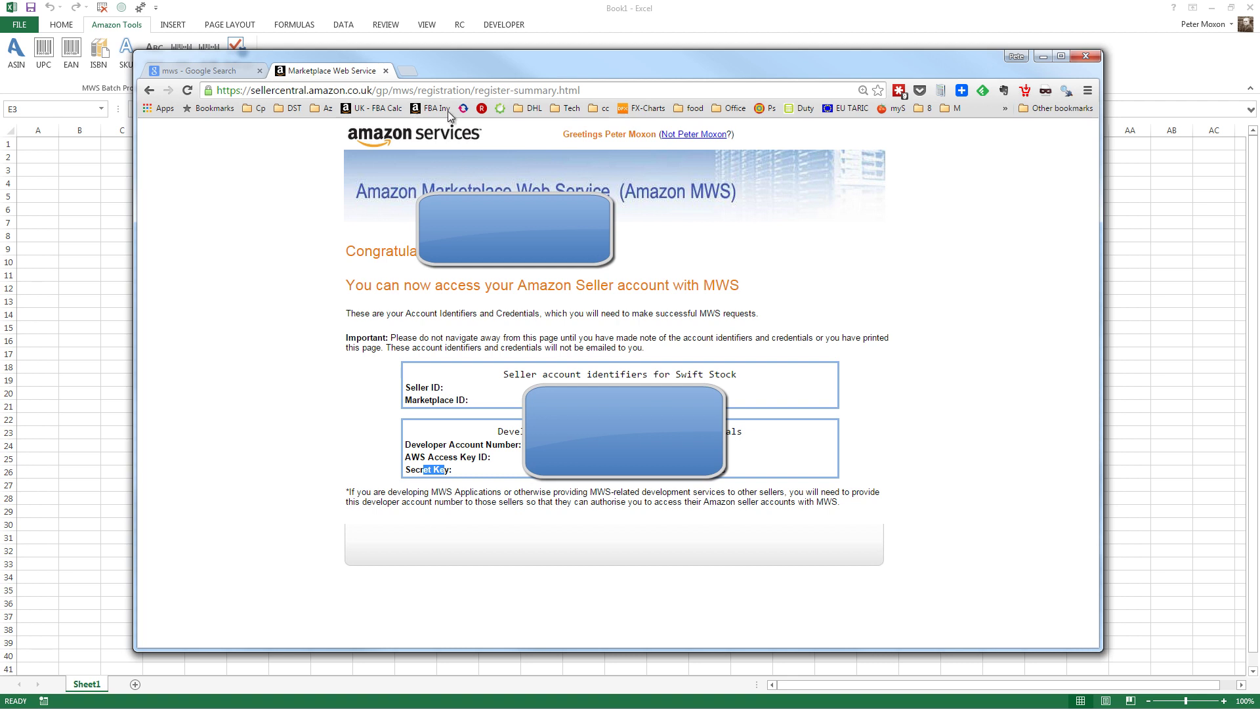
click(464, 6)
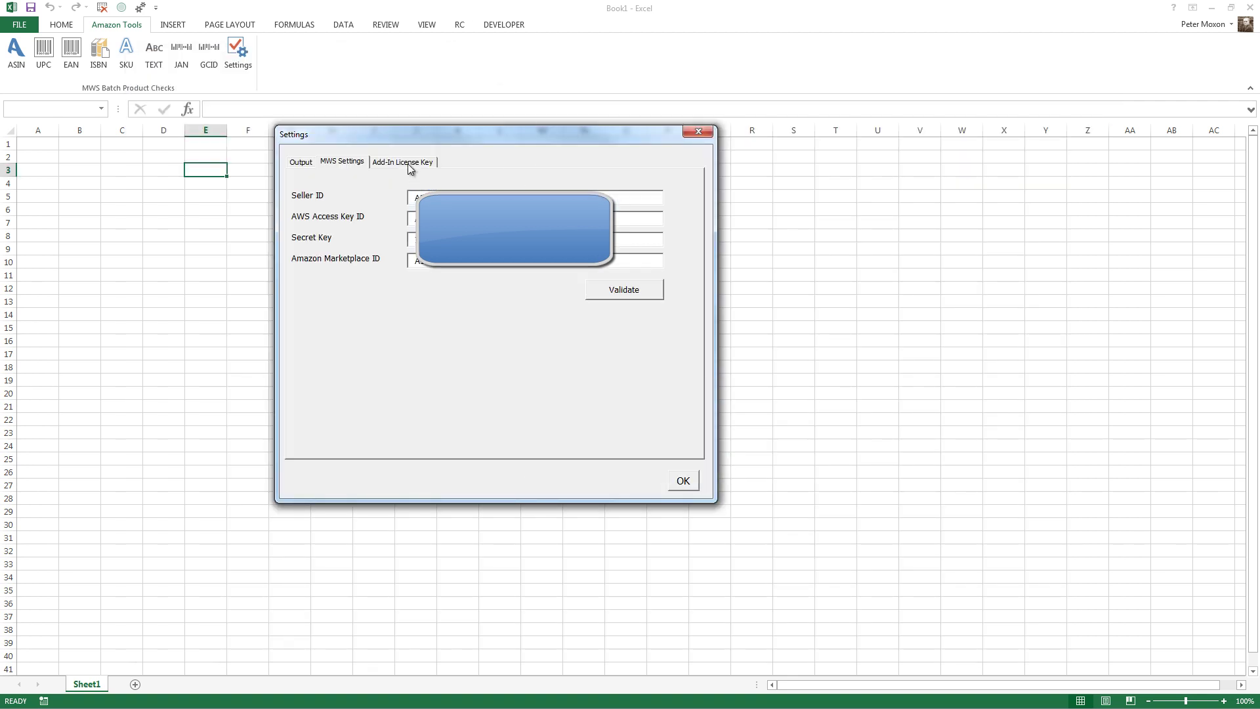
- Validate the MWS seller credentials, acknowledge the success message and close Amazon Tools Settings
click(615, 295)
drag(623, 337, 569, 324)
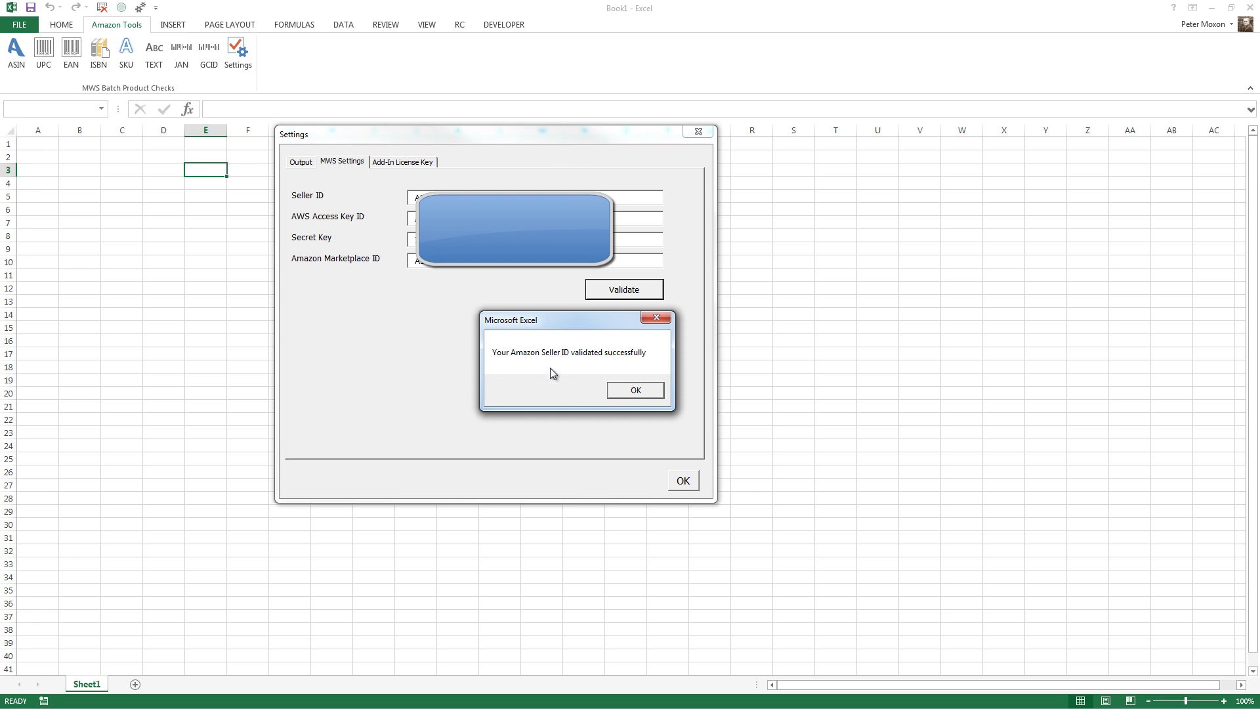
click(635, 390)
click(692, 483)
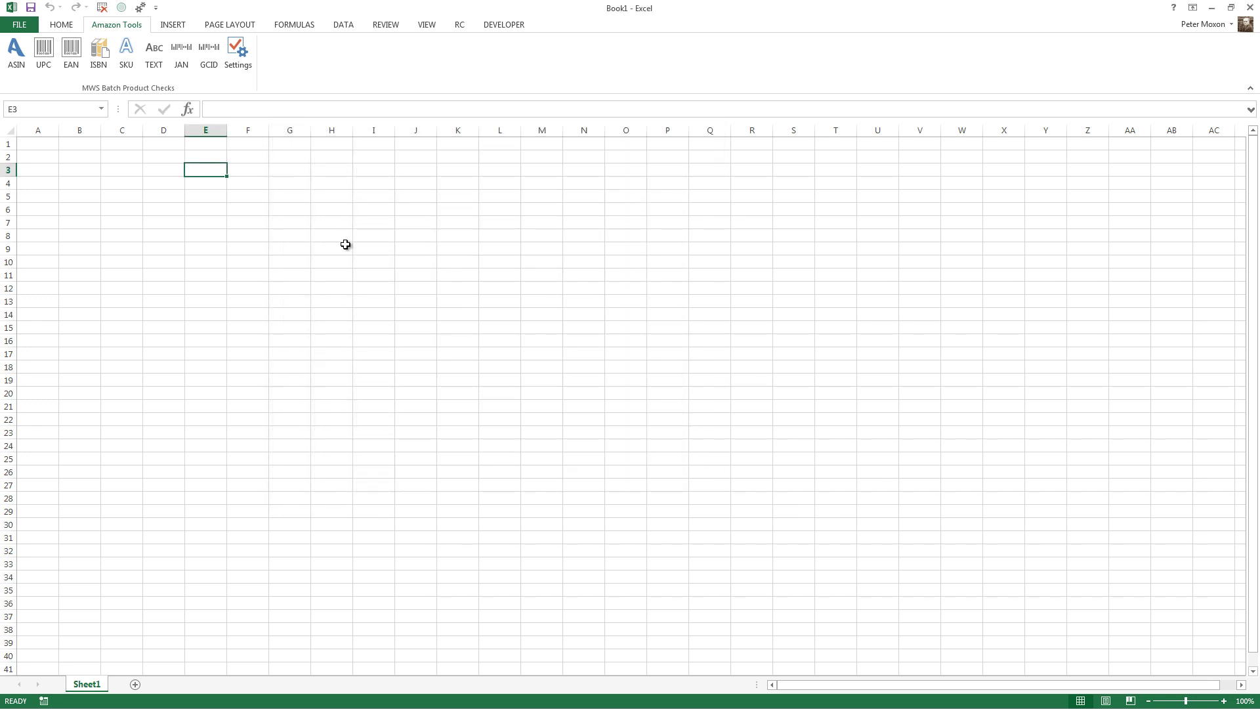
- Type 'Frozen Else' into A2, then correct it to 'Frozen Elsa'
click(47, 160)
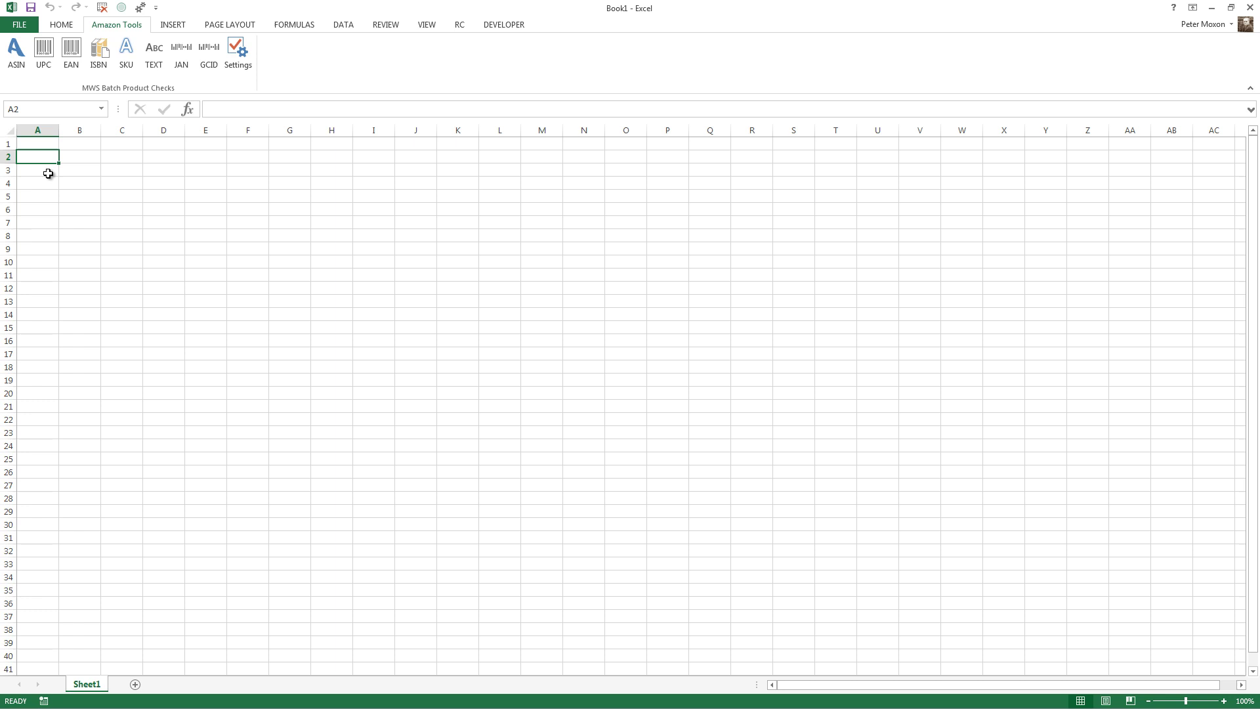
text(F)
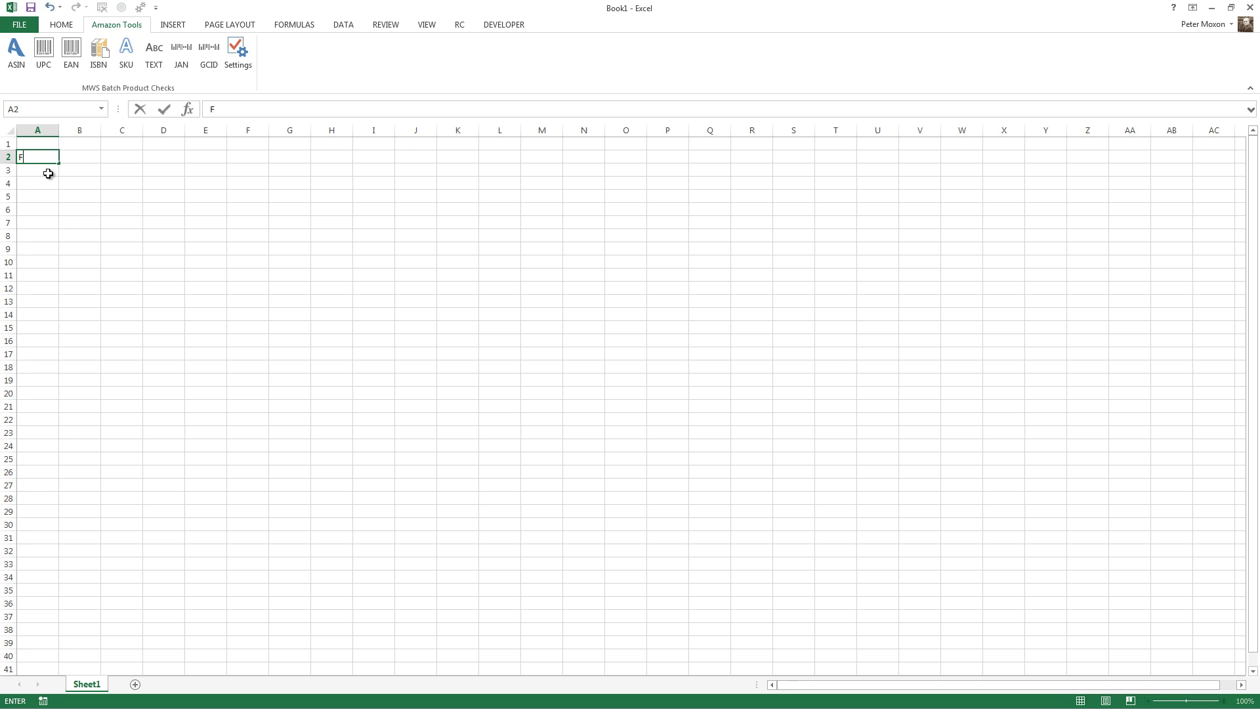
text(rozen Else)
key(Return)
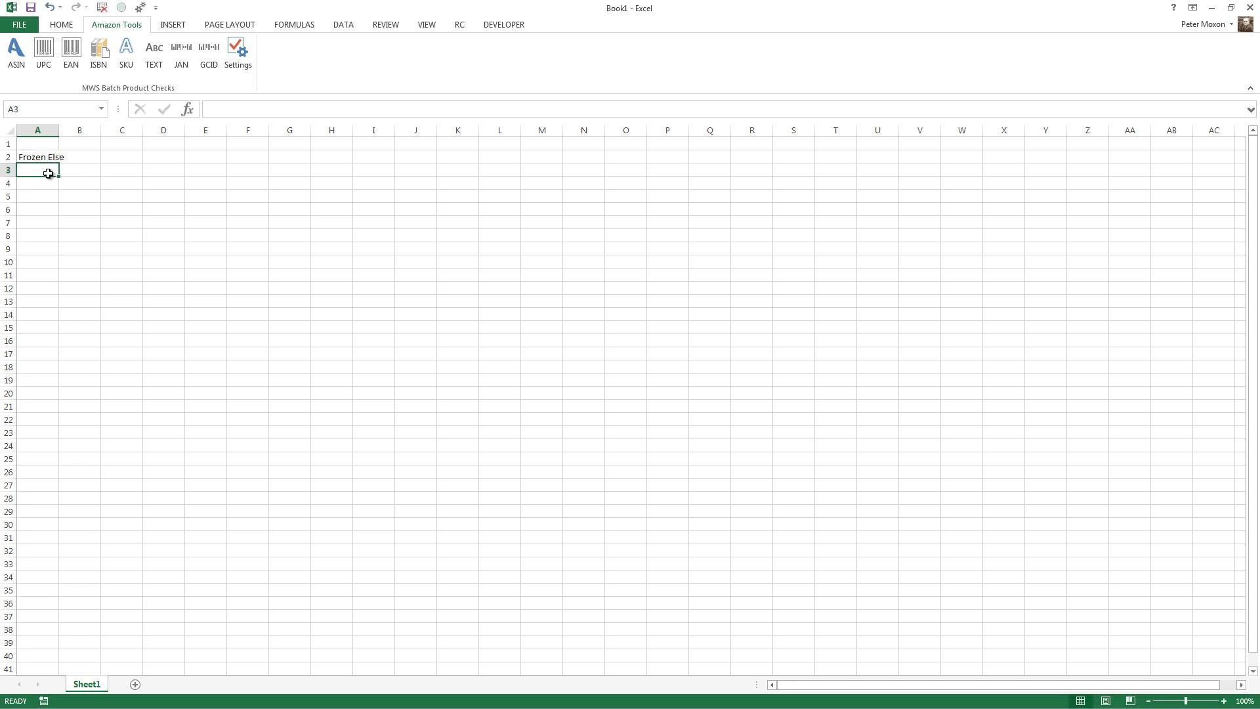
click(46, 157)
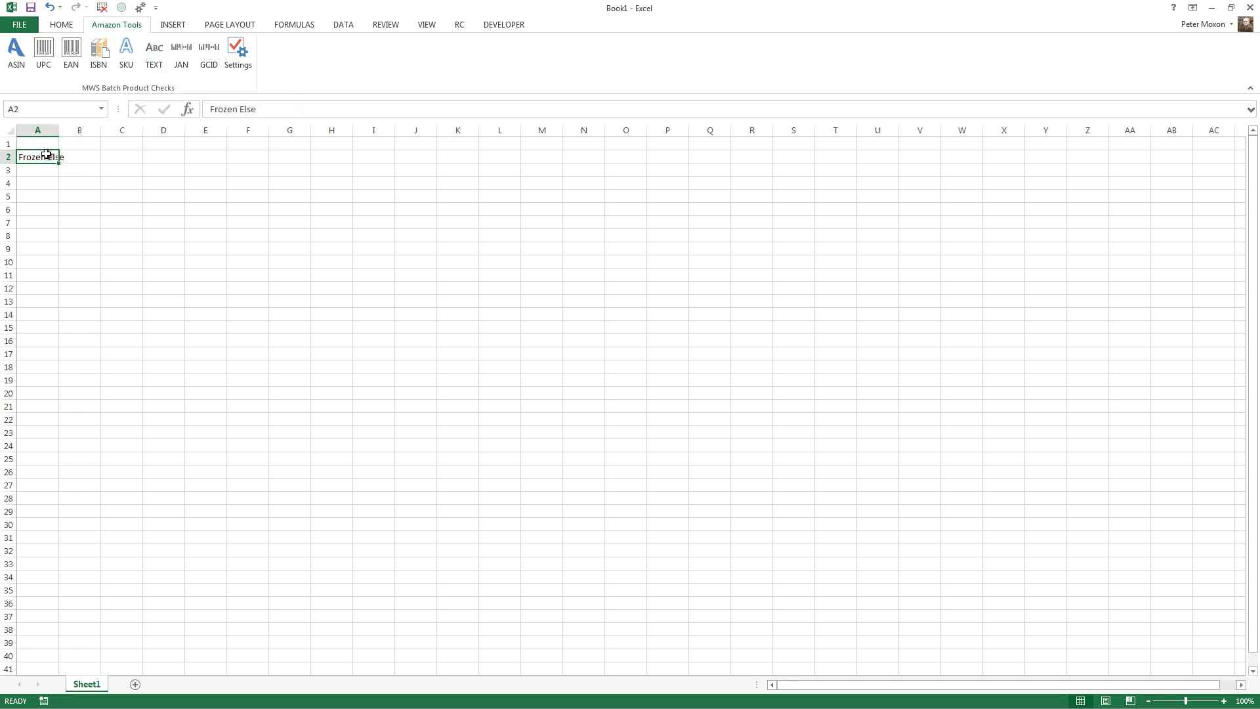
click(270, 110)
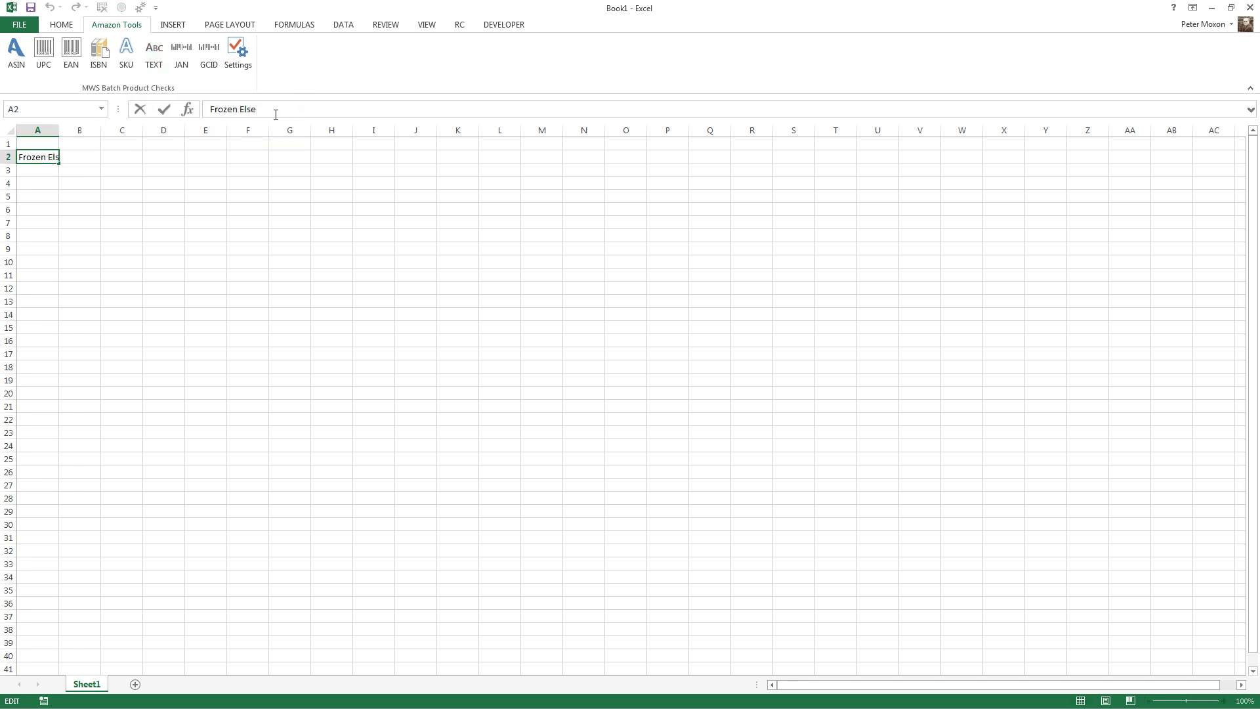
key(BackSpace)
text(a)
key(Return)
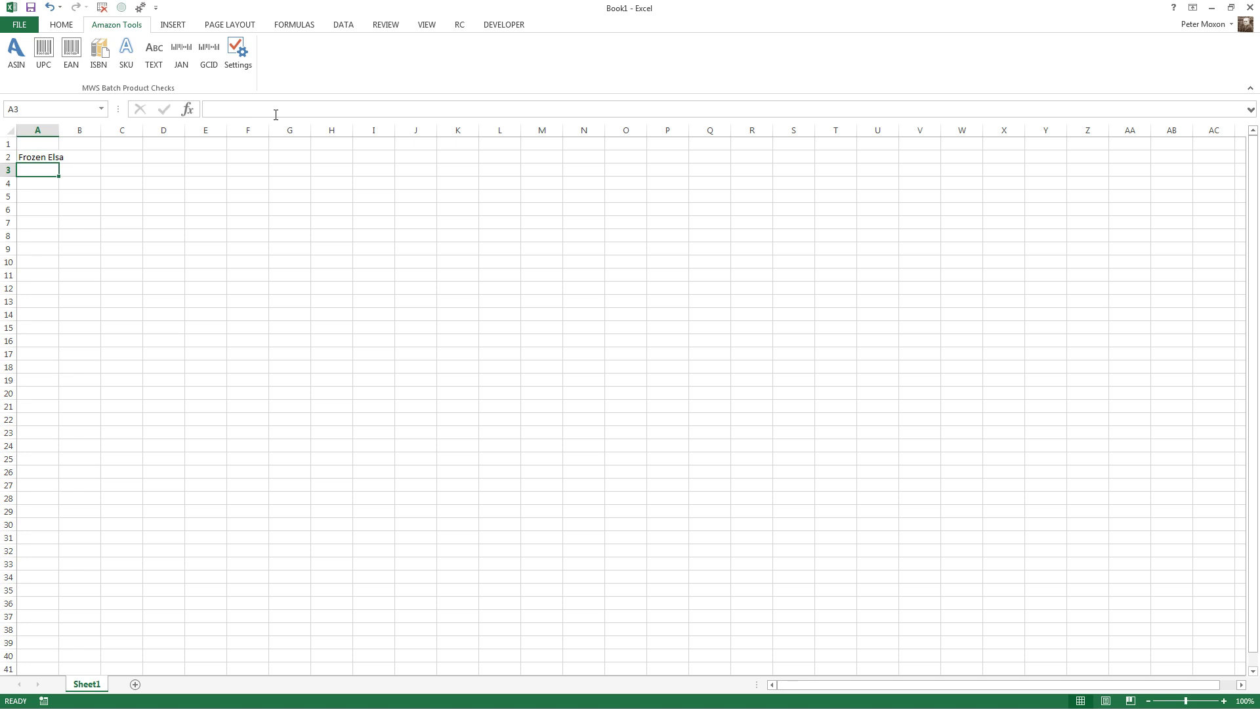
click(44, 158)
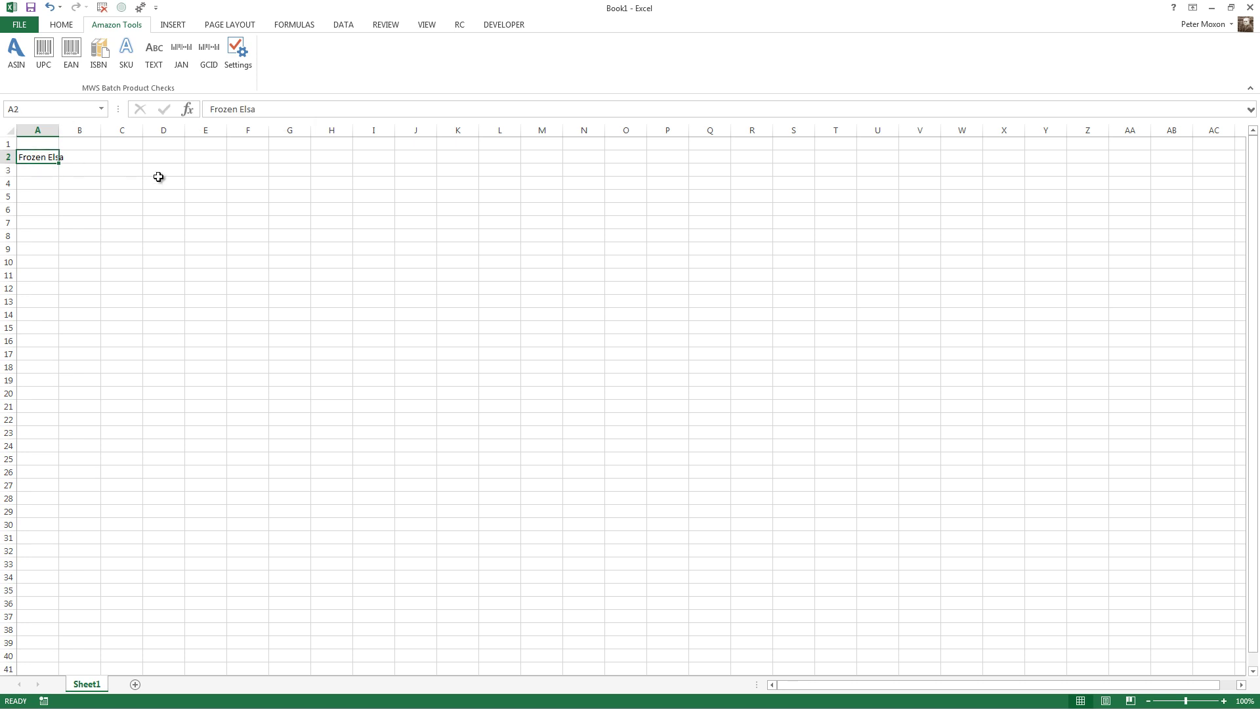
click(149, 58)
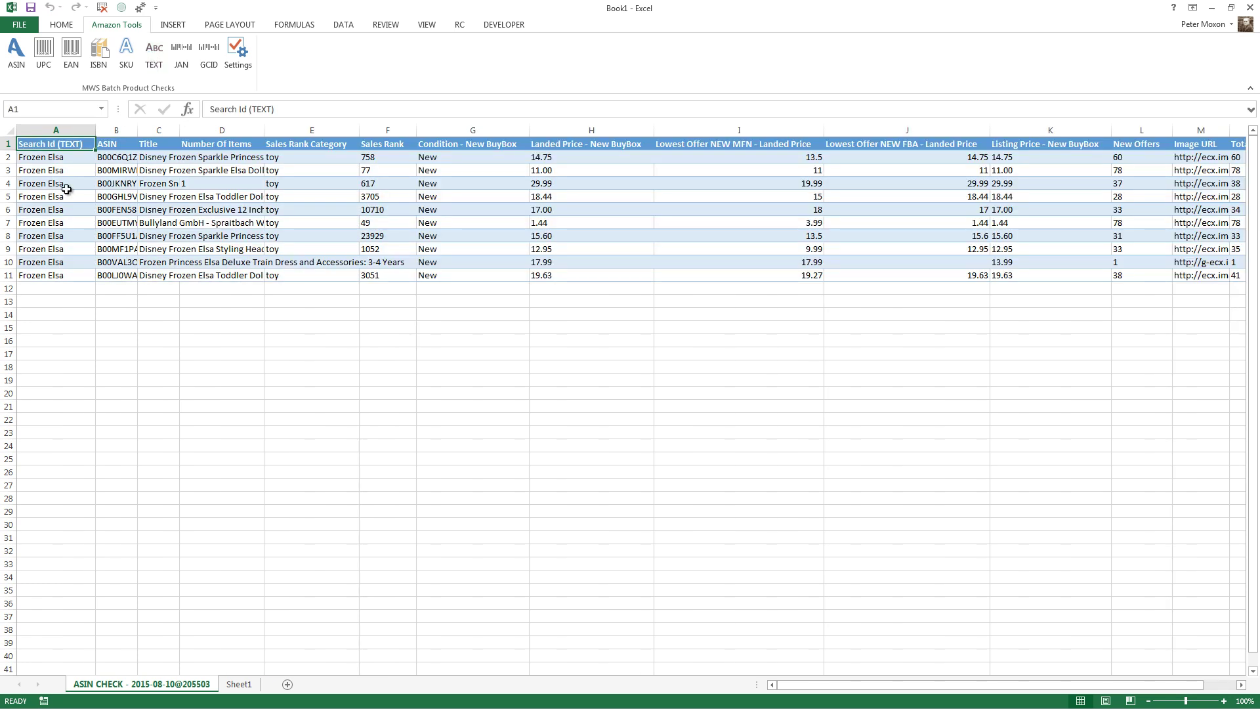
click(106, 161)
drag(106, 166, 117, 226)
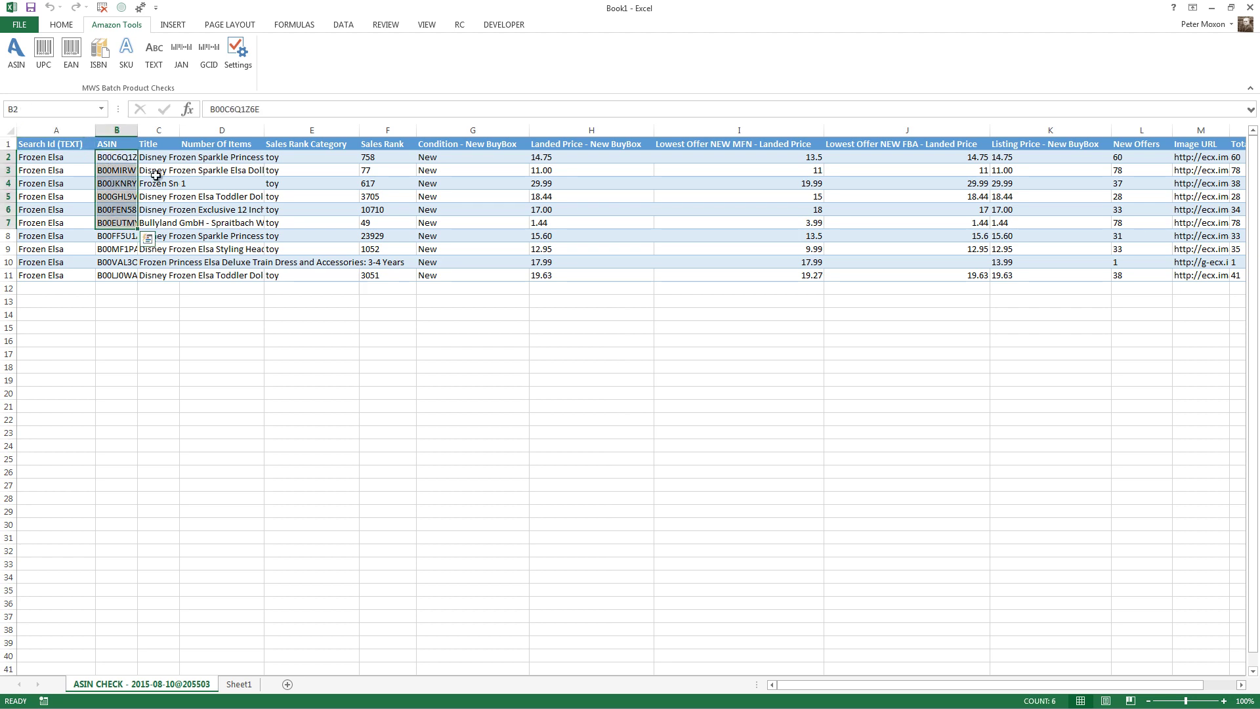
drag(157, 170, 164, 227)
drag(217, 169, 251, 225)
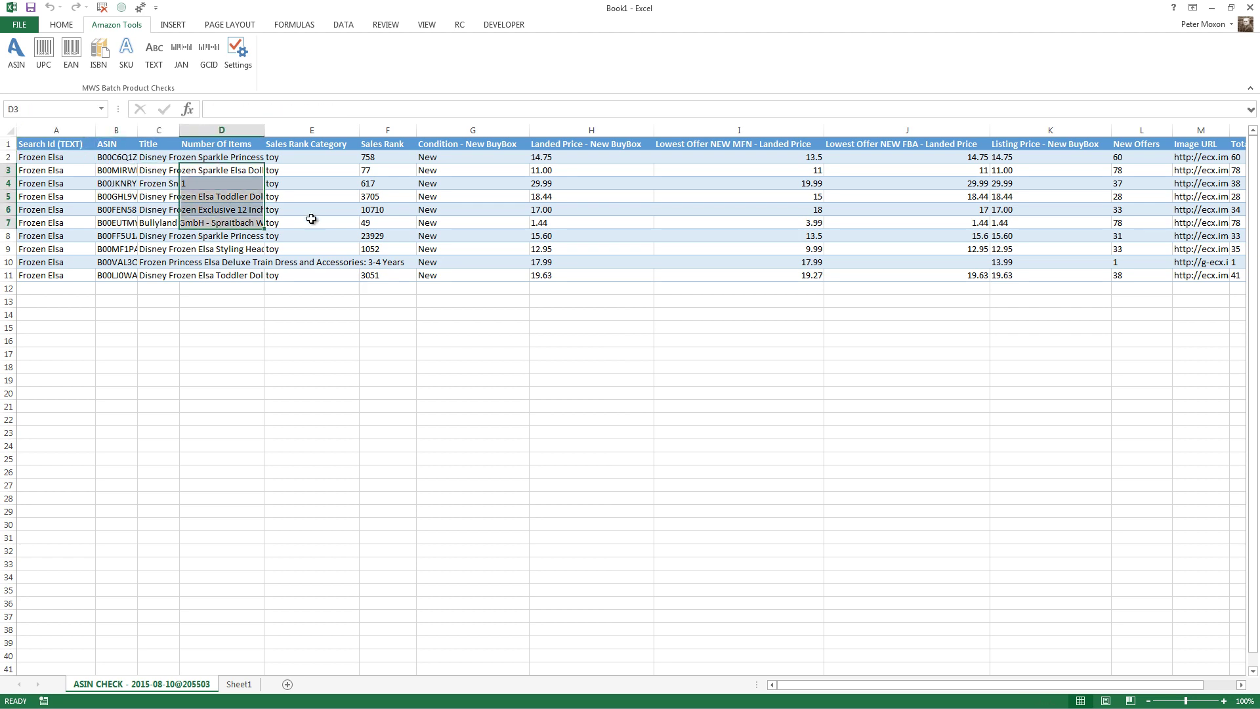
drag(315, 196, 319, 223)
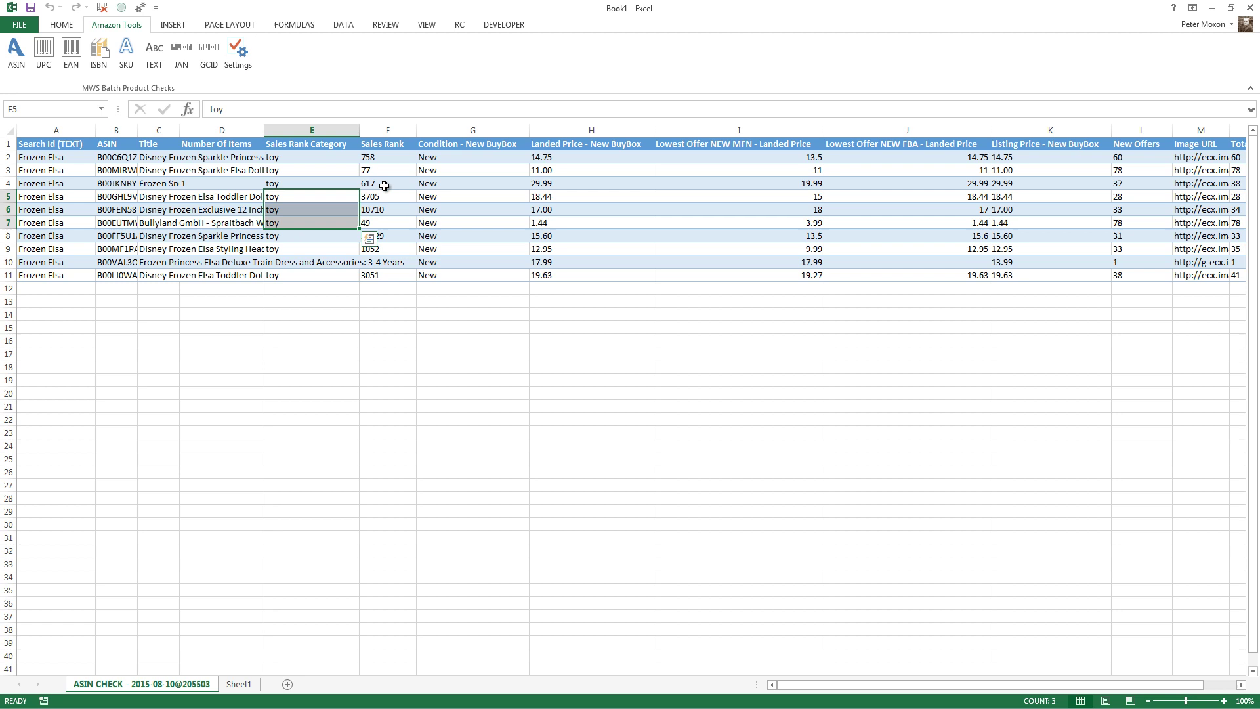
drag(383, 186, 387, 199)
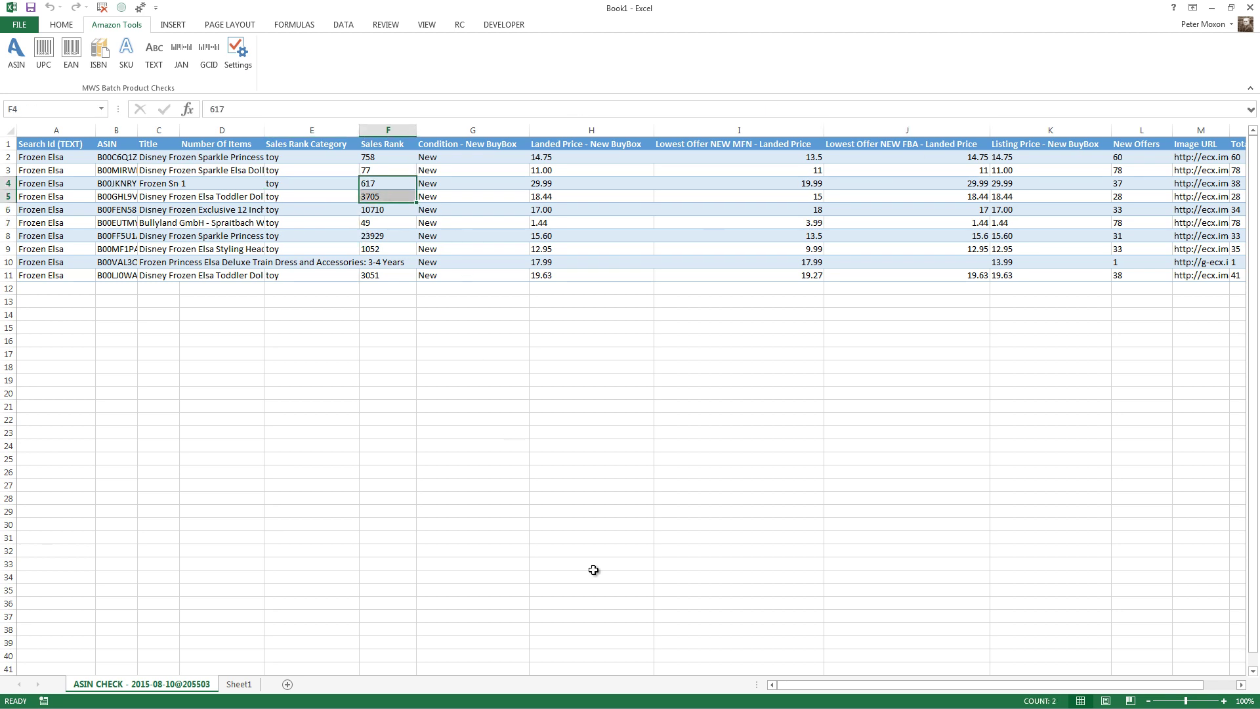
drag(833, 684, 793, 703)
- Add the eight fields from Item Dimensions Height to Width Units to the output list and confirm
click(246, 57)
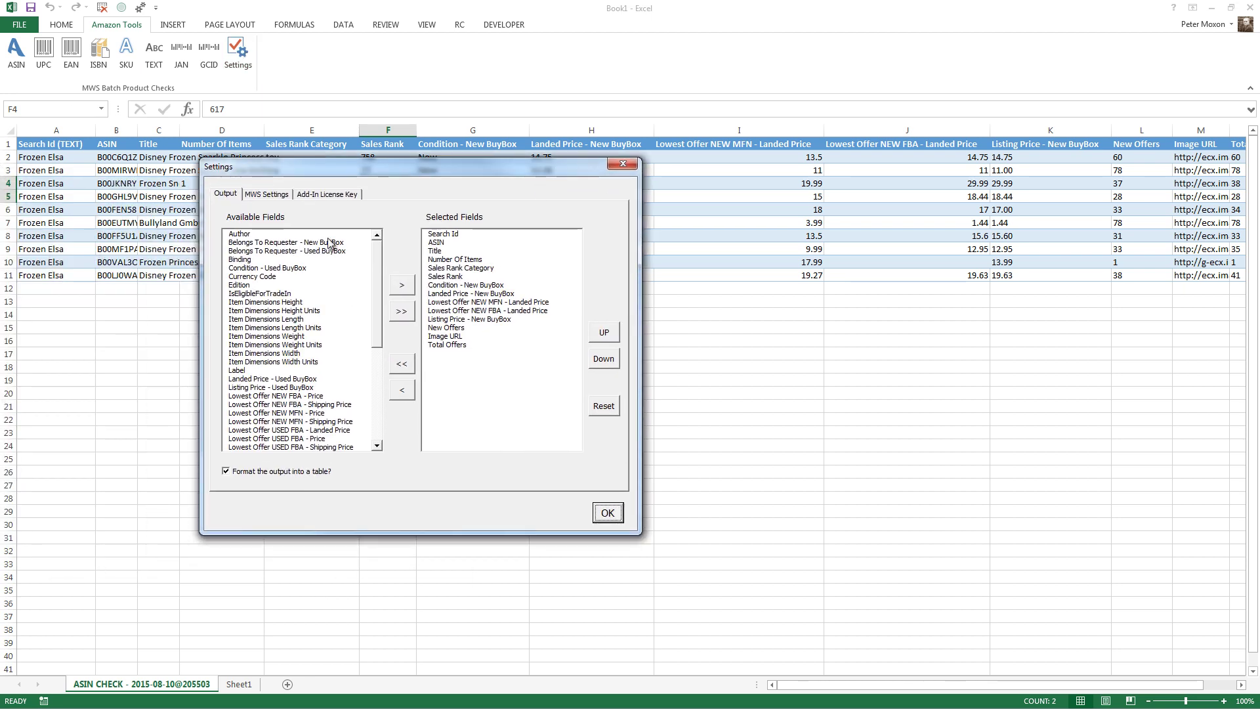
drag(305, 247, 307, 433)
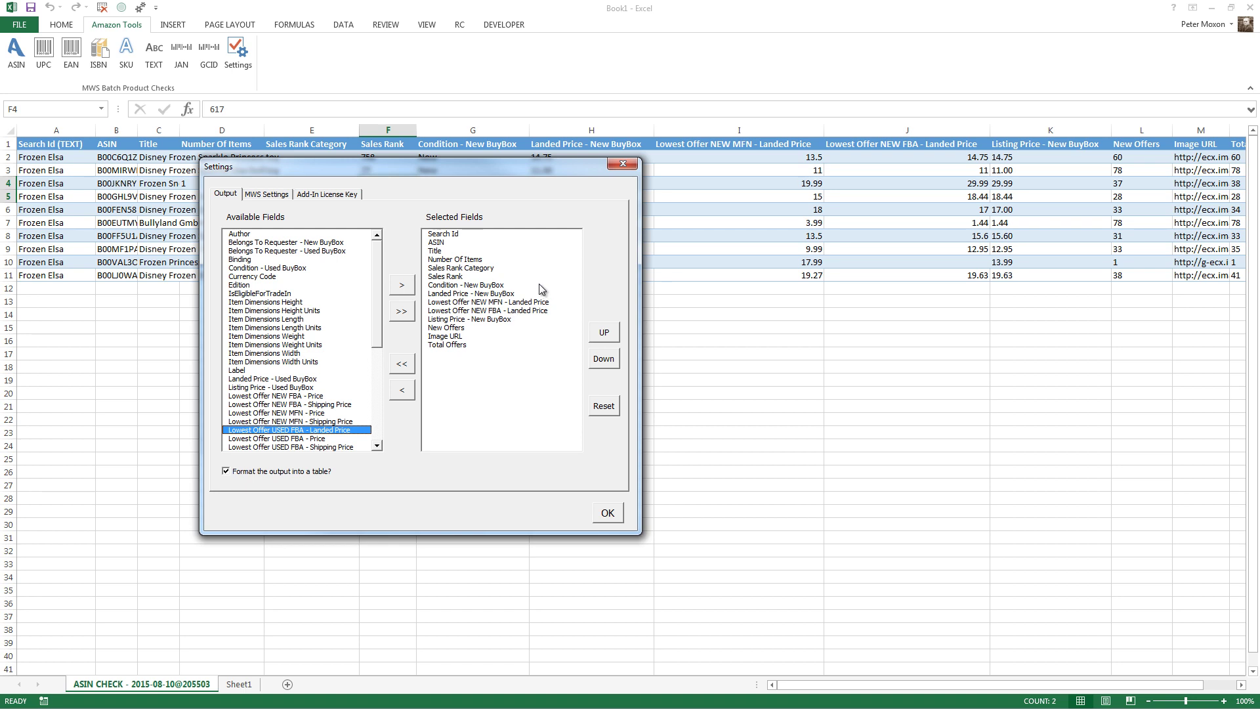
click(312, 304)
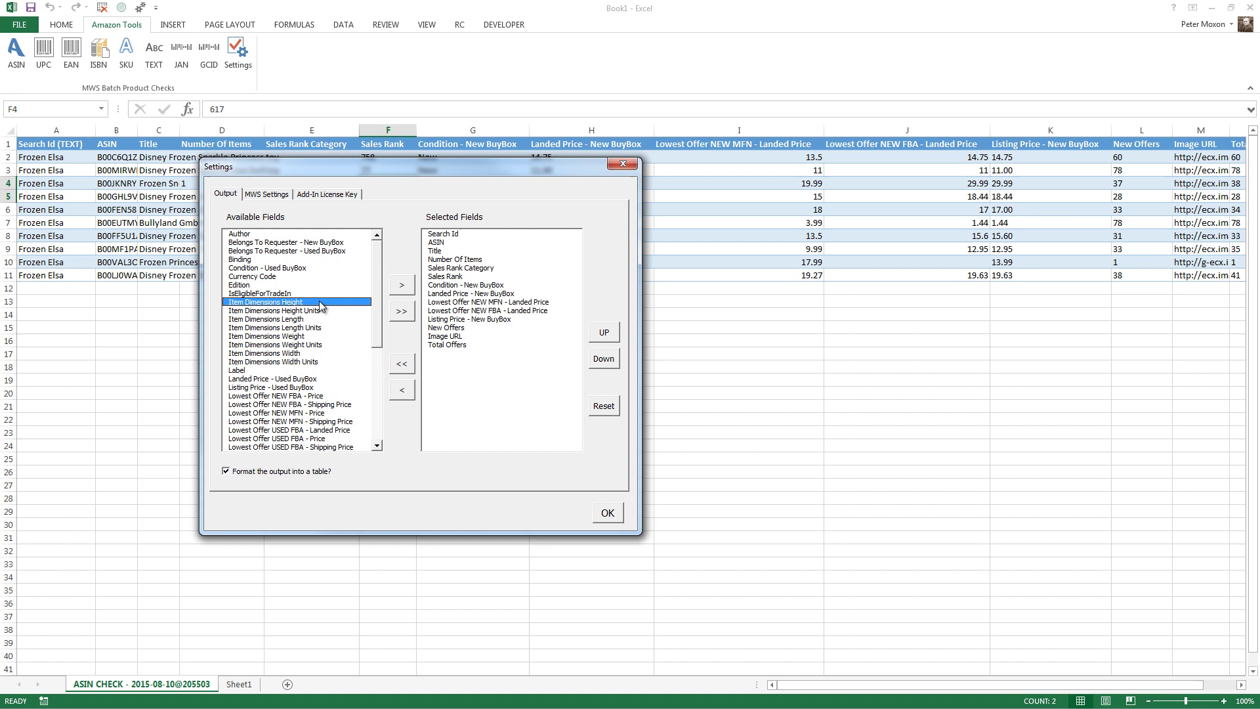
shift+click(325, 312)
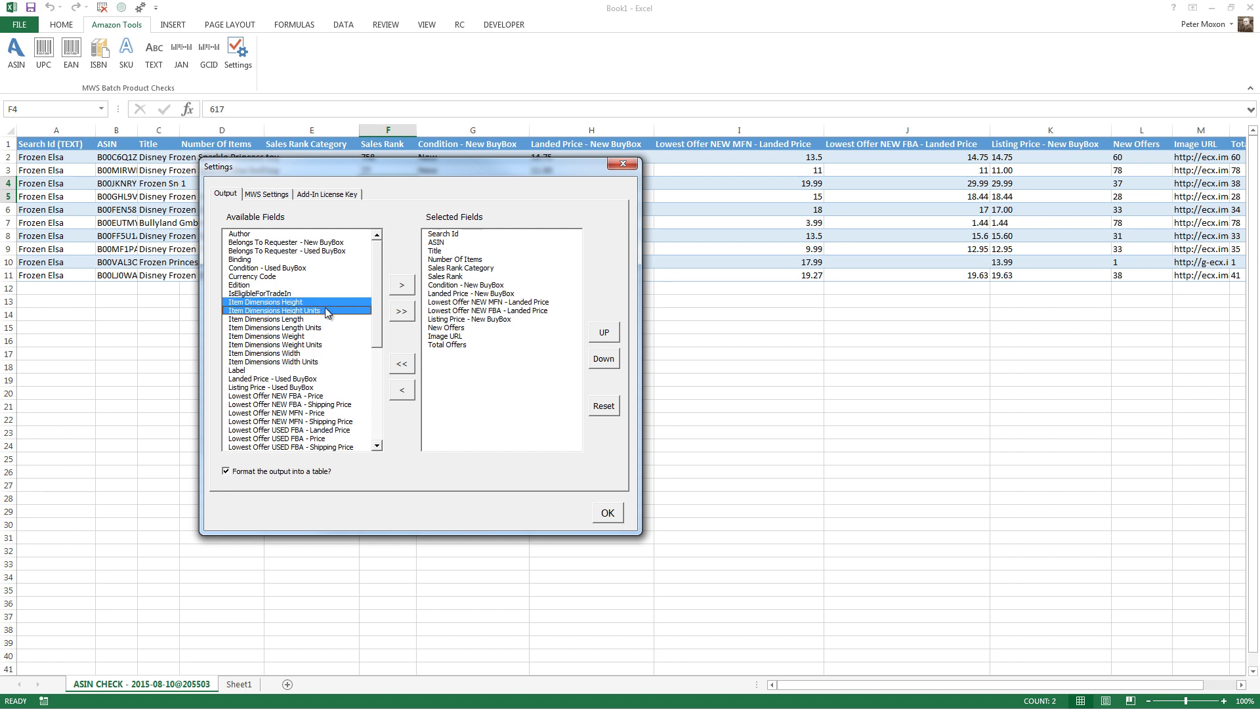
drag(324, 307, 321, 359)
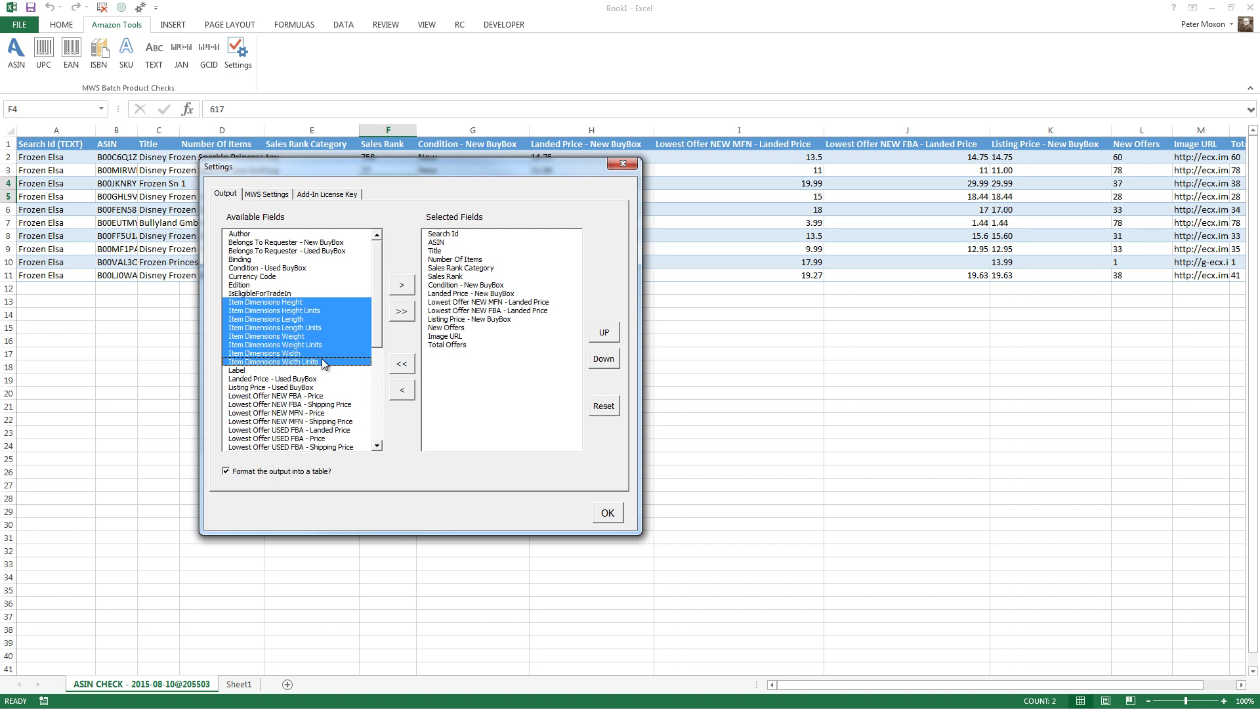
click(402, 289)
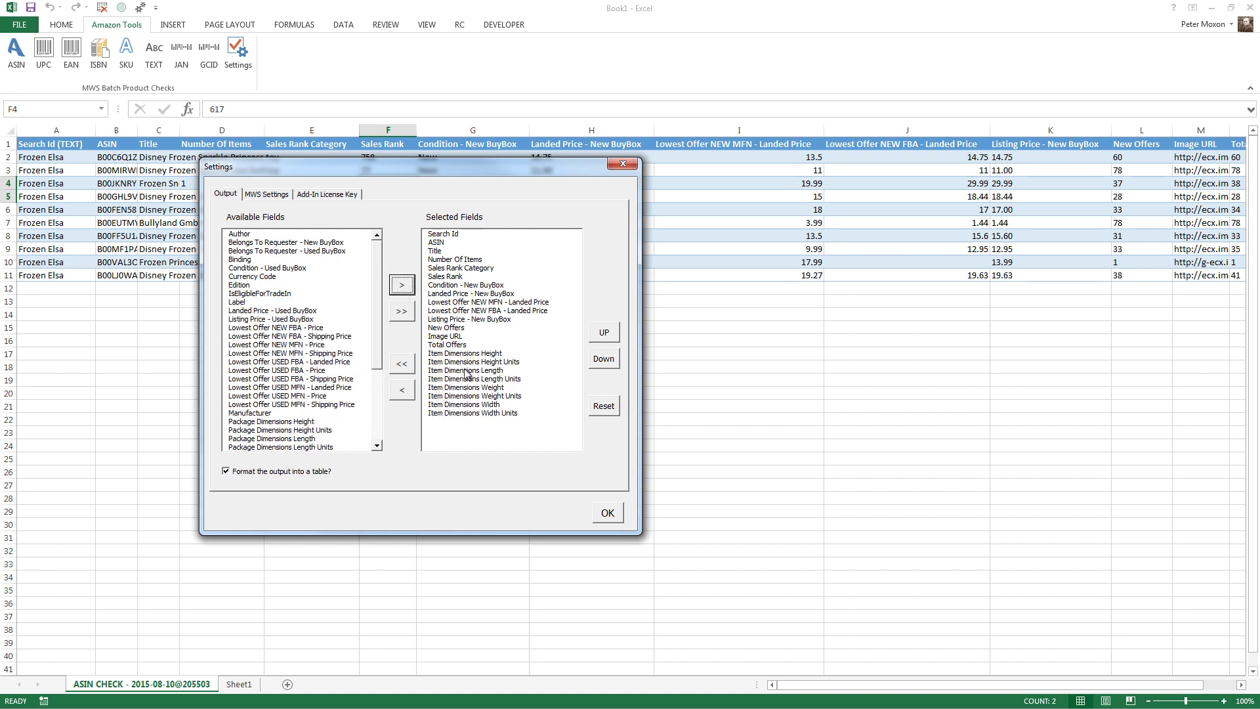
click(604, 514)
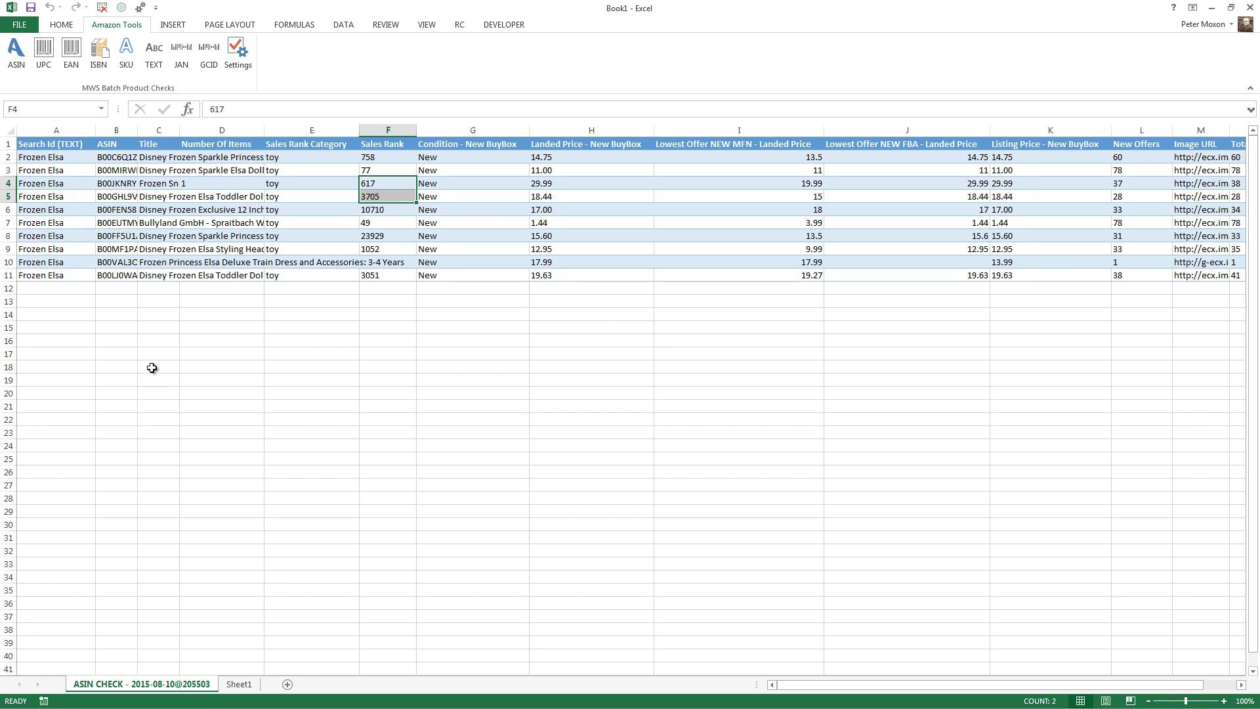
- Reset the Amazon Tools output fields to the default field list
click(242, 52)
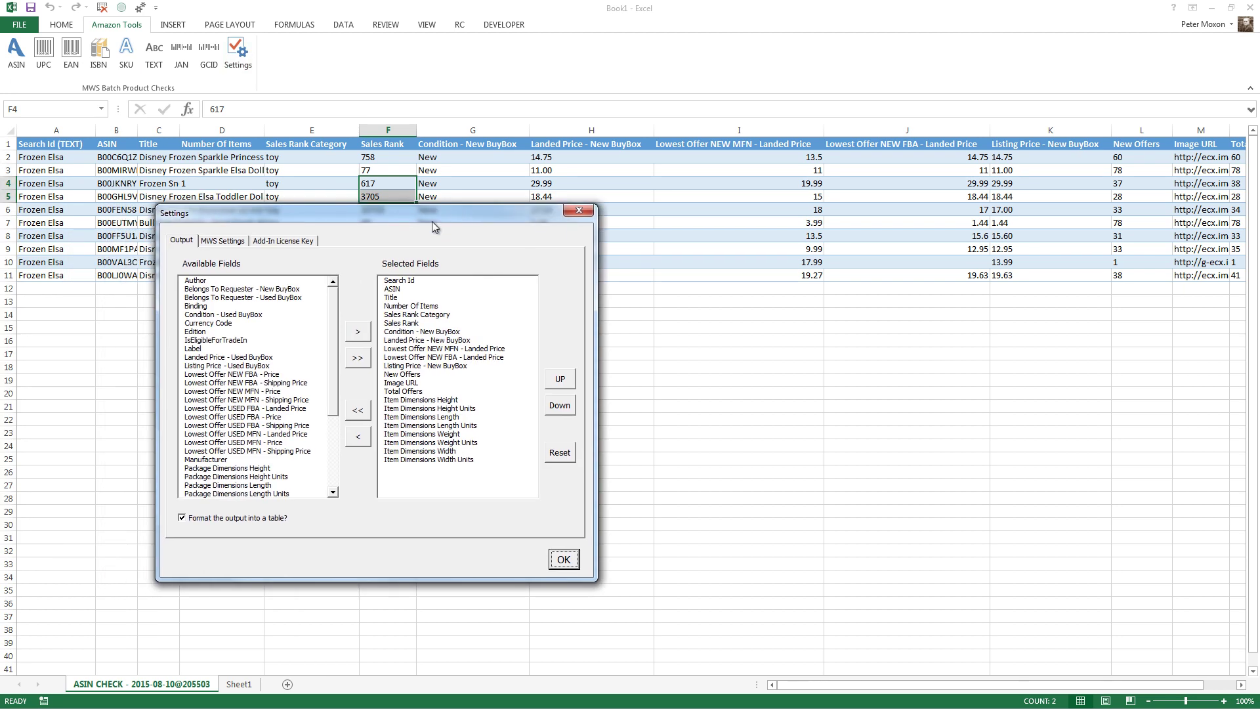
scroll(337, 398, down, 3)
drag(337, 397, 328, 455)
drag(226, 486, 217, 274)
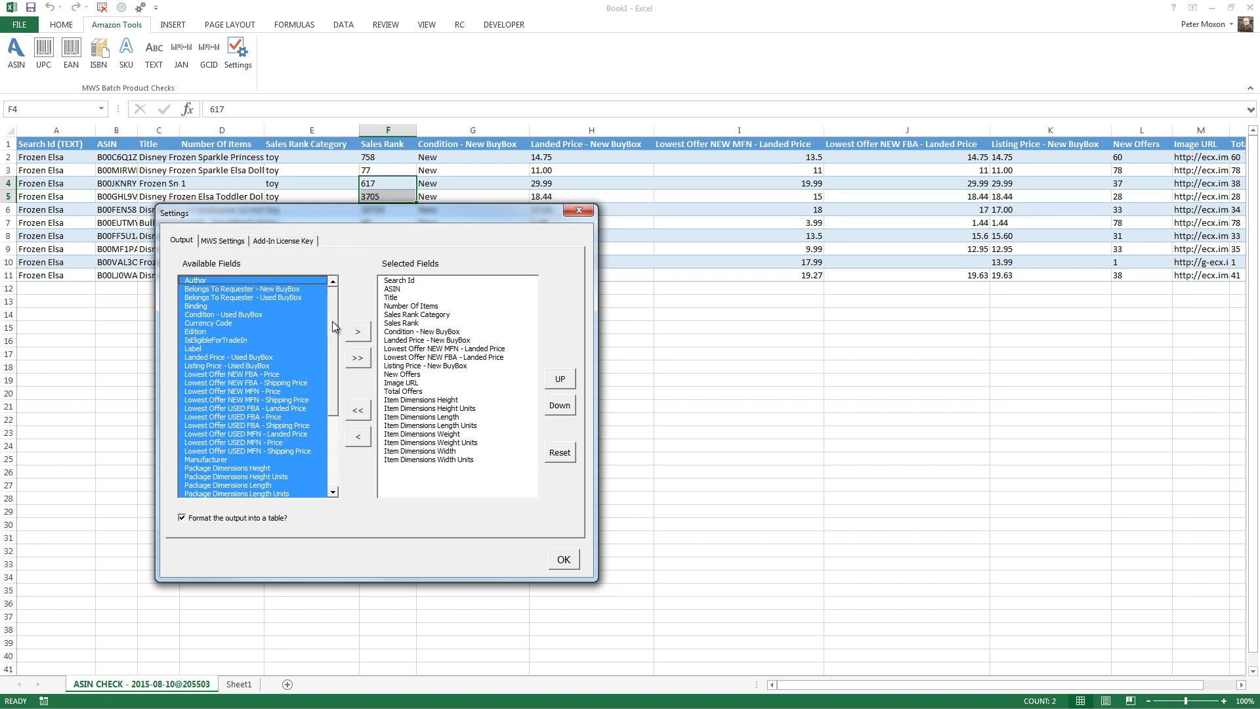
click(358, 358)
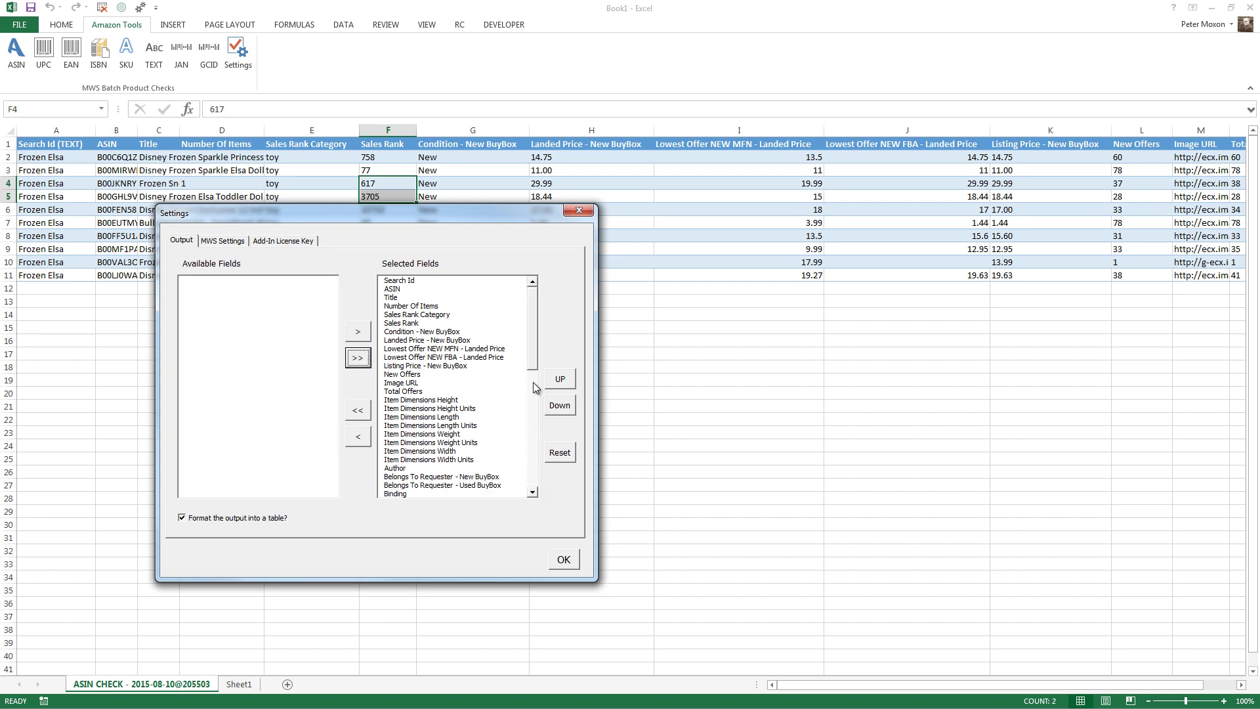
click(567, 455)
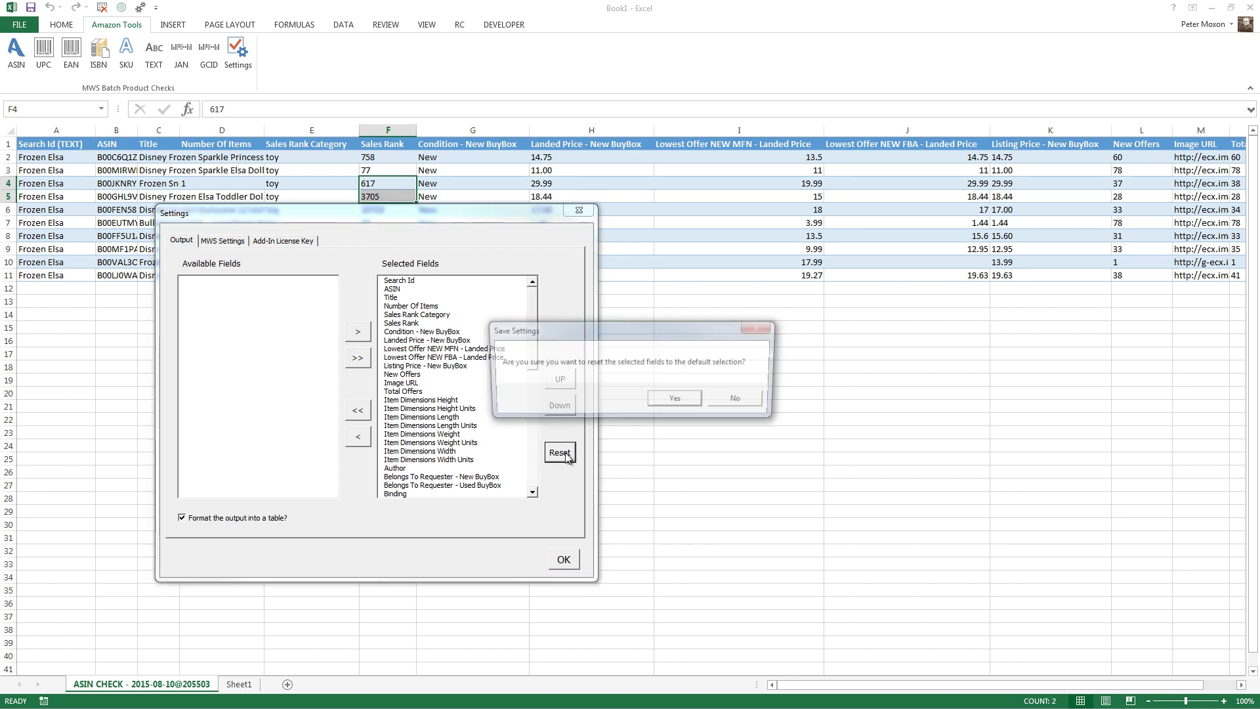
click(671, 402)
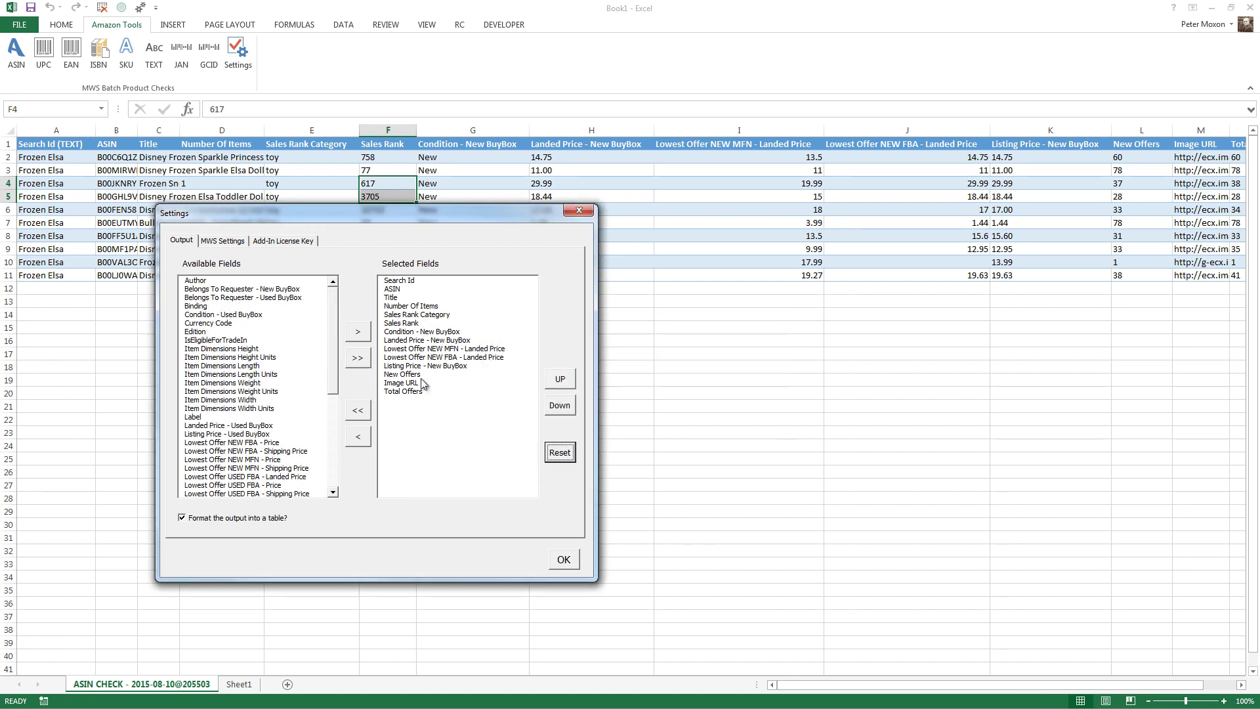
- Remove Sales Rank Category through Total Offers, plus Number Of Items, from the output fields
drag(402, 315, 403, 393)
click(358, 436)
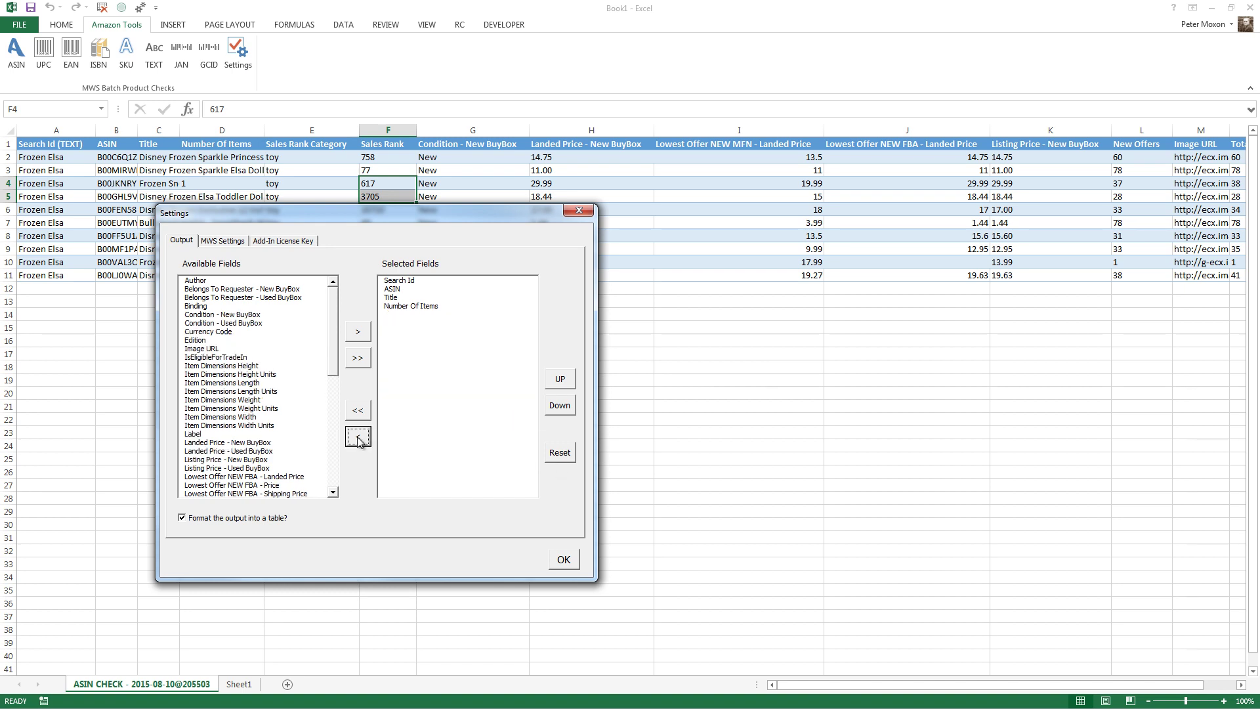
click(400, 280)
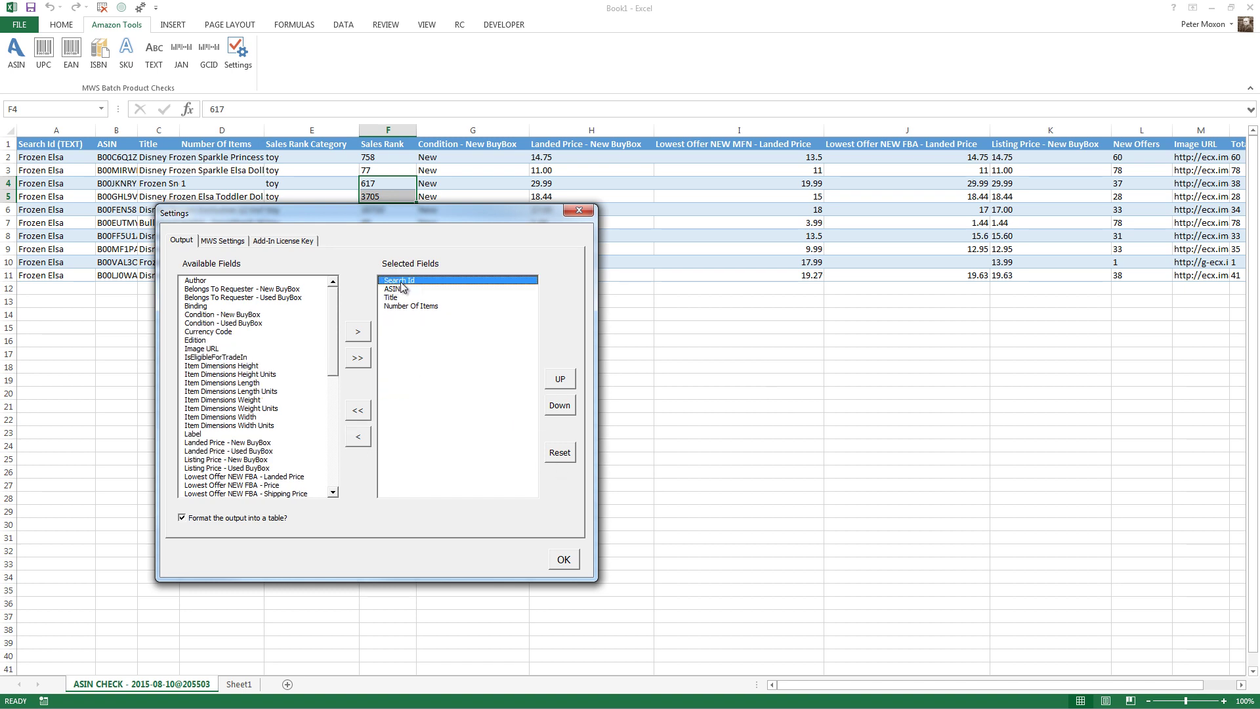
click(400, 290)
click(407, 305)
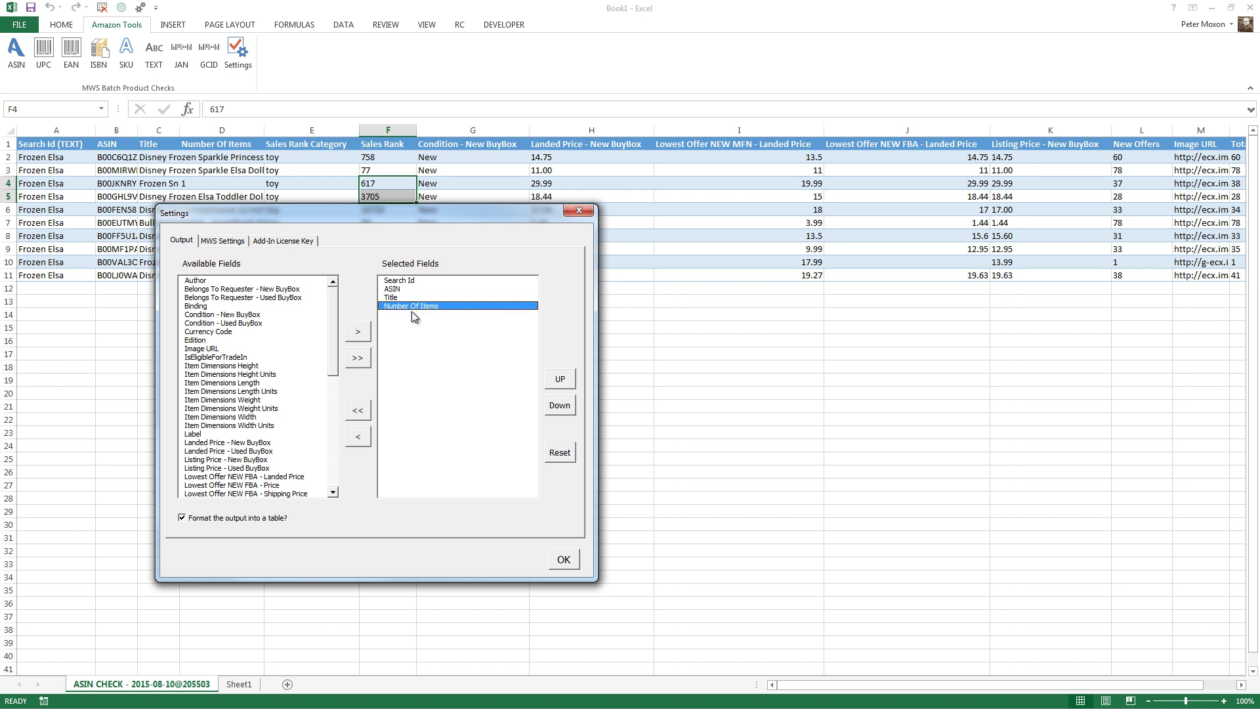
click(359, 438)
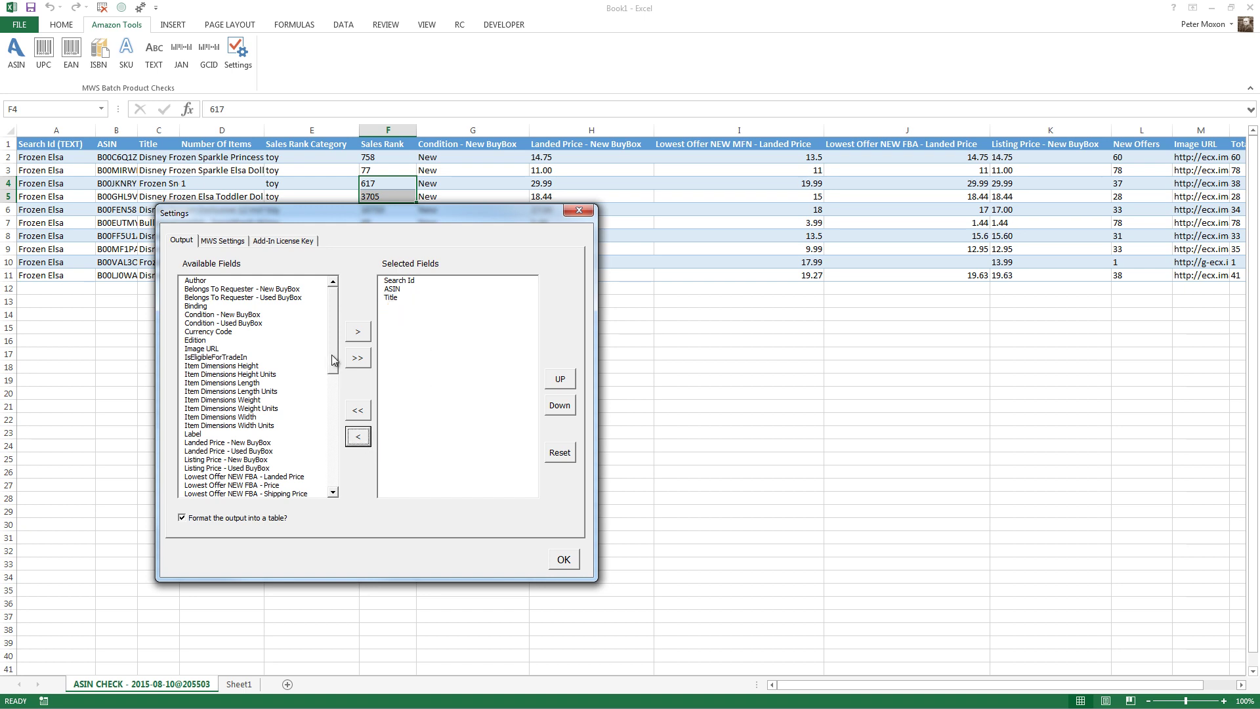
- Add Landed Price - New BuyBox to the output fields and save the list
mouse_move(333, 363)
mouse_down()
mouse_move(329, 382)
mouse_move(333, 337)
mouse_move(333, 387)
mouse_up()
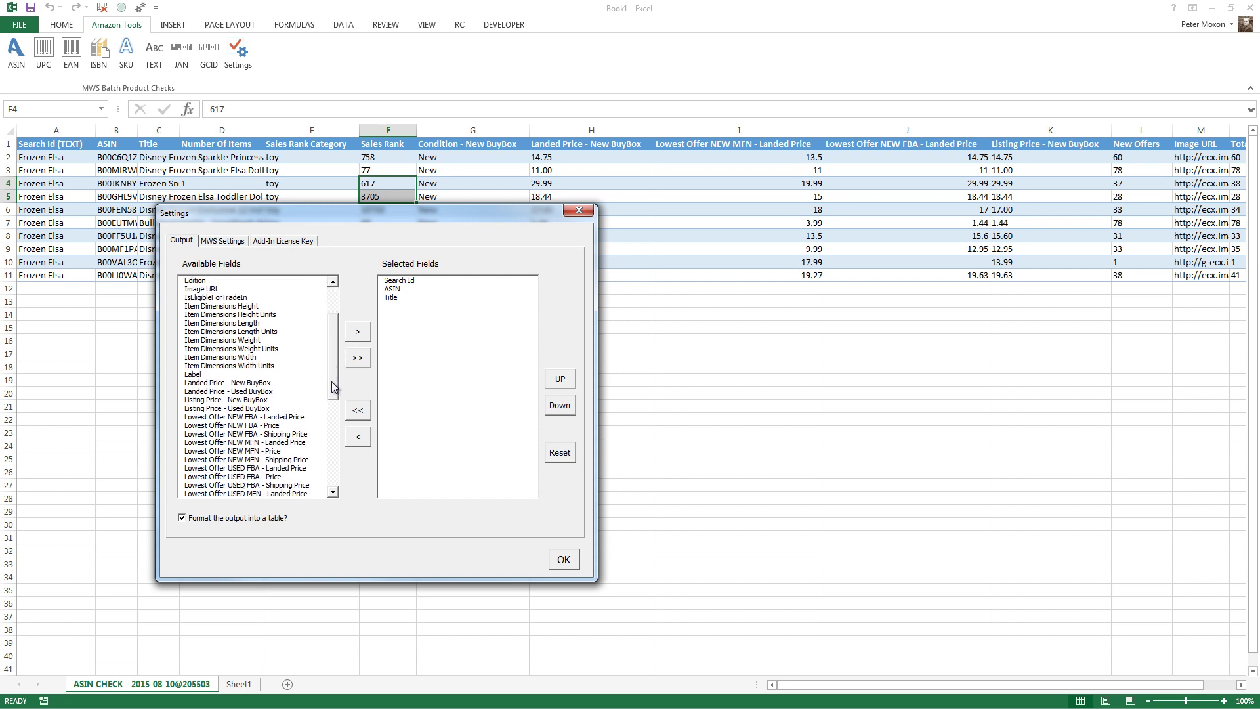
click(254, 383)
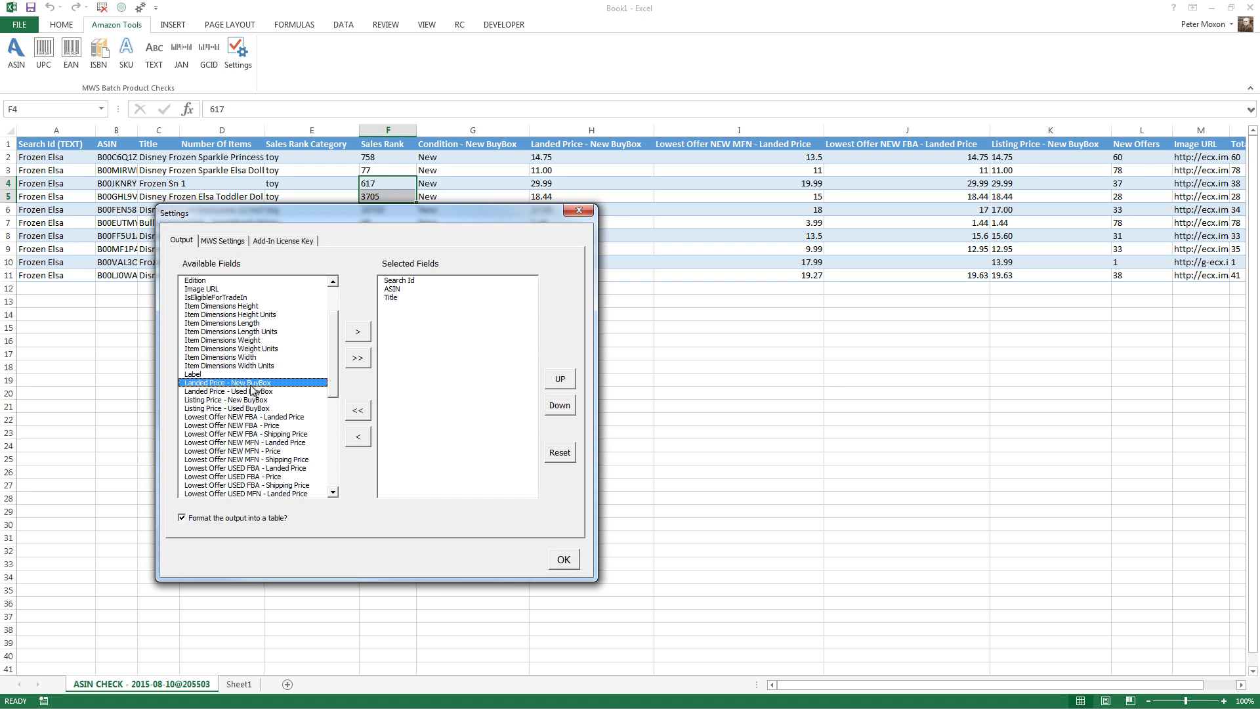
click(358, 332)
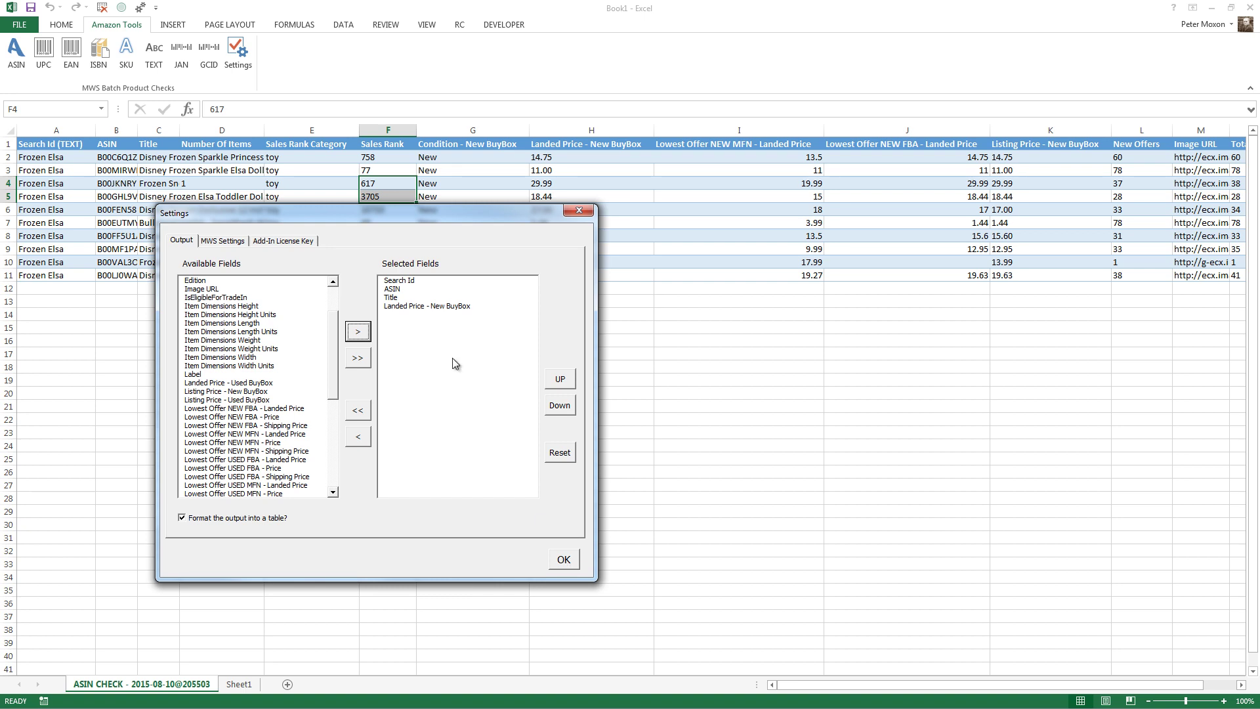
click(408, 283)
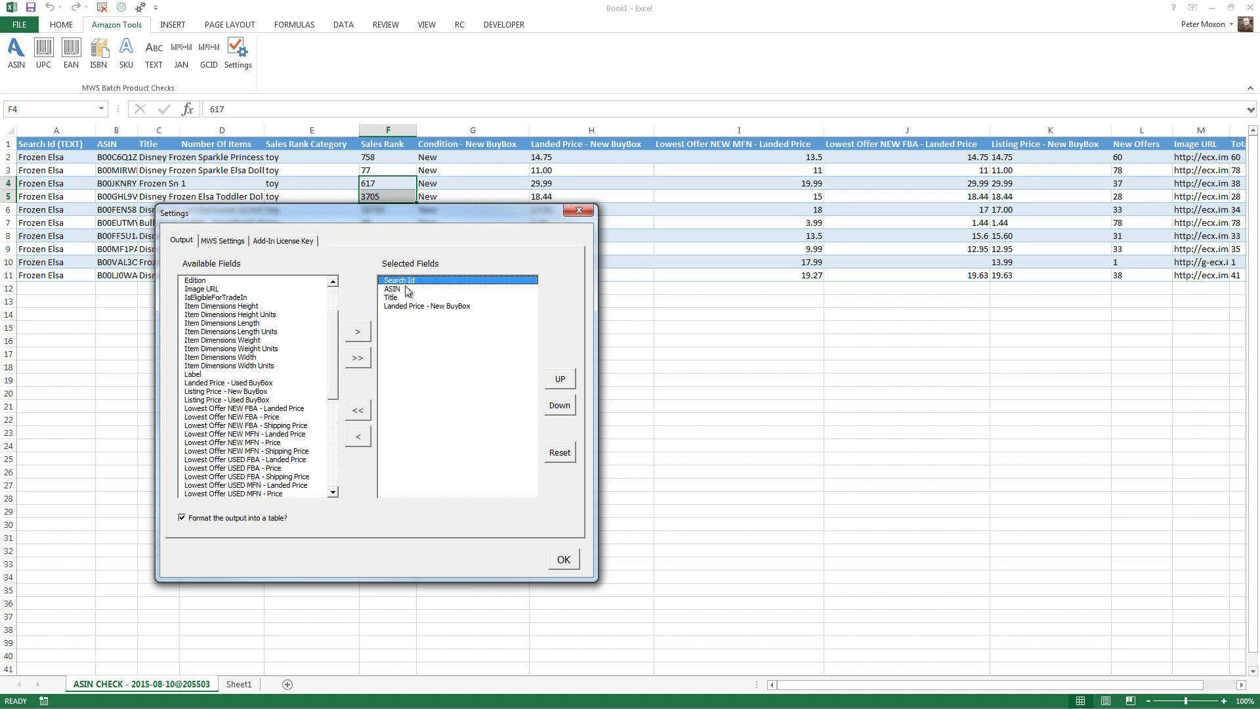
click(563, 559)
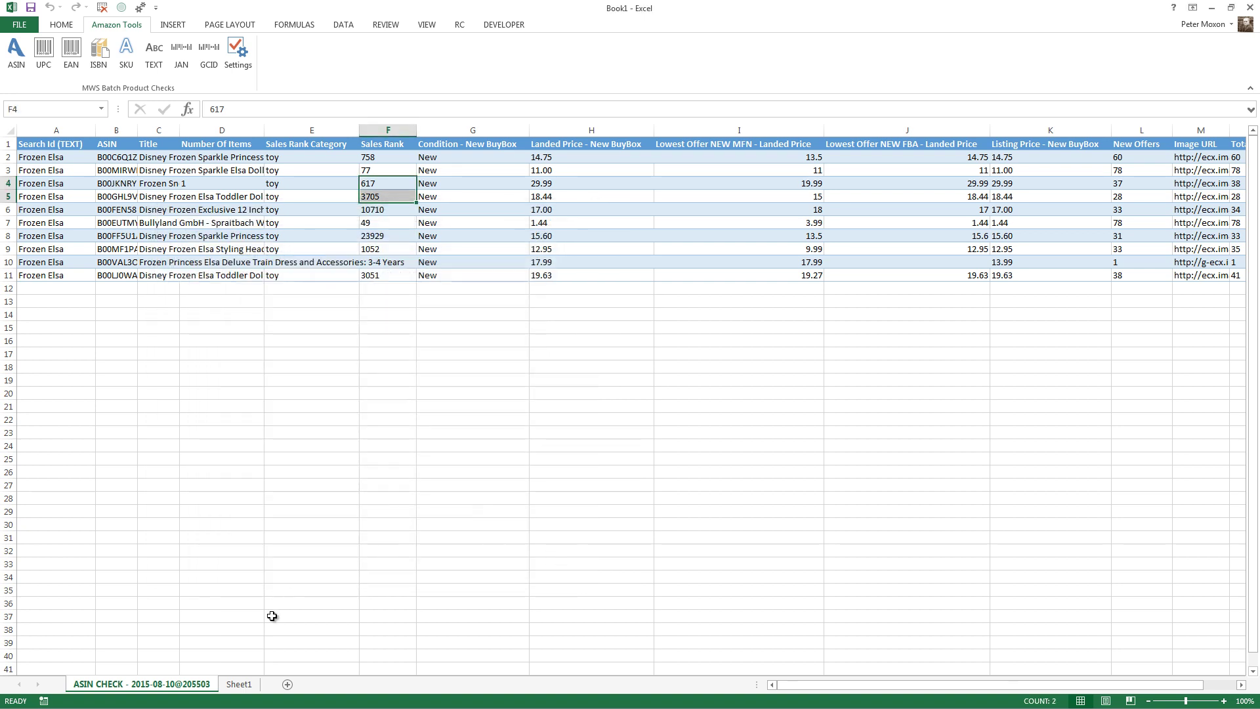
- Run a TEXT search for Frozen Elsa from Sheet1 and autofit result columns A to D
click(238, 683)
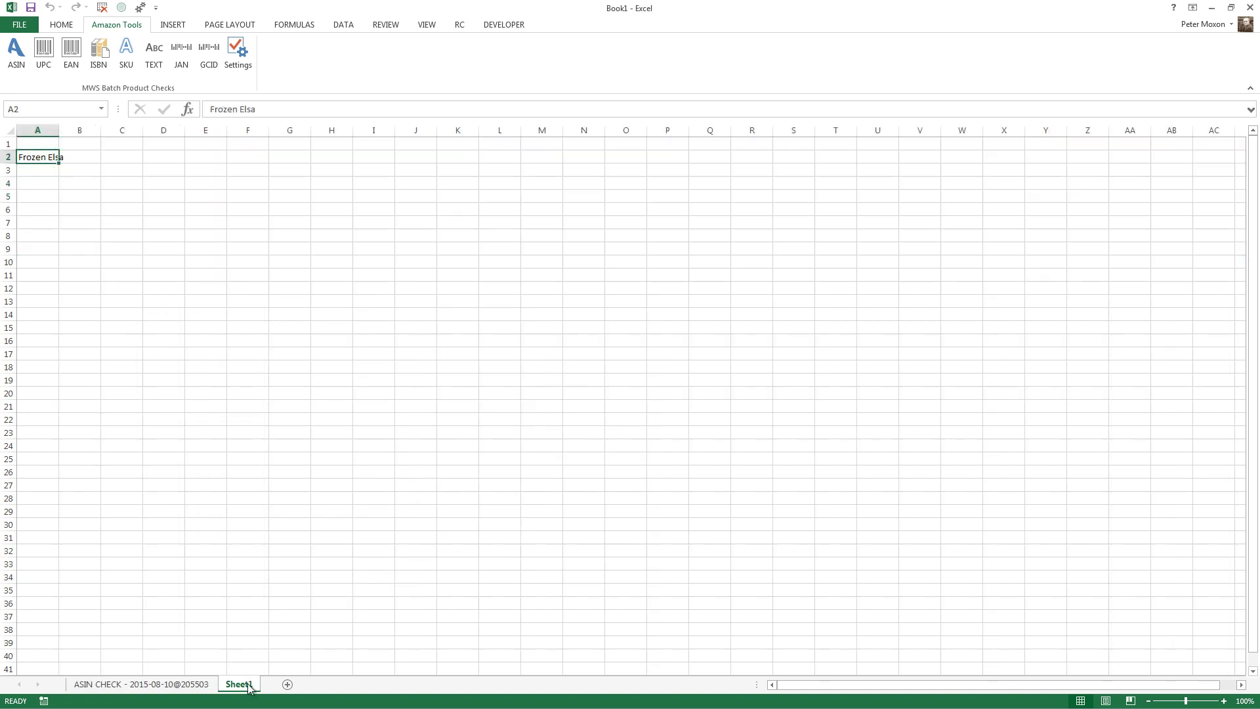
click(161, 64)
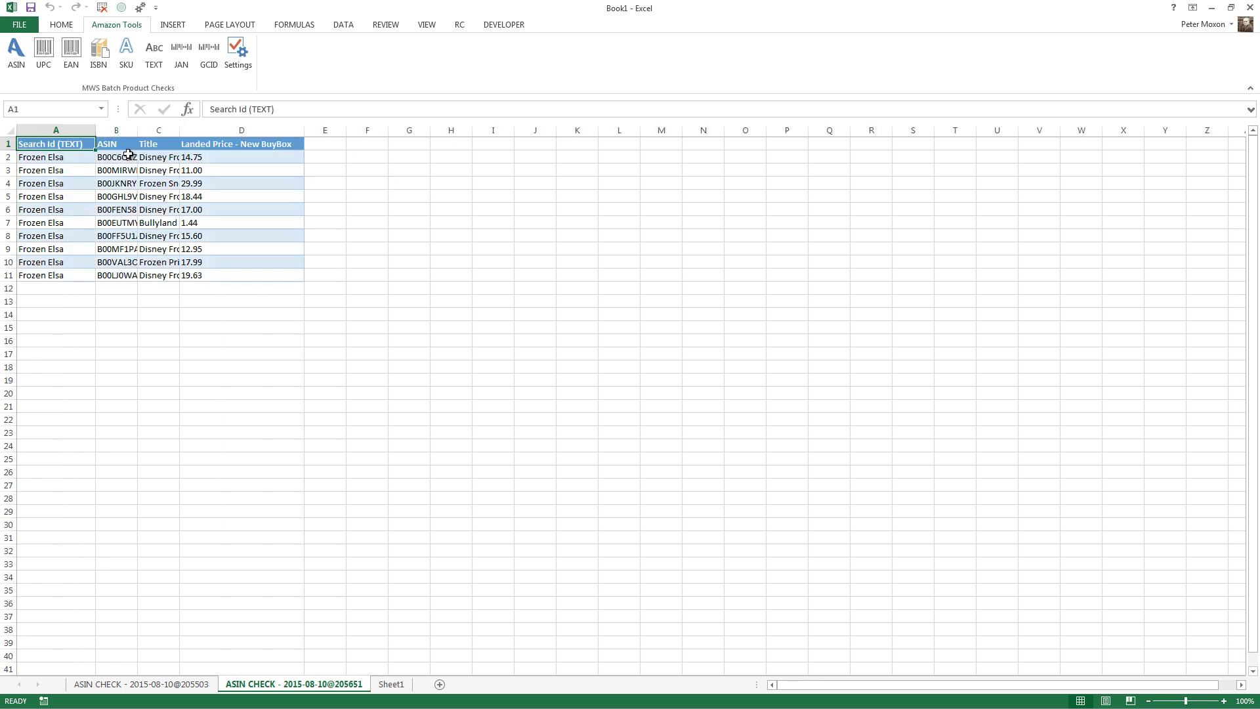
drag(106, 131, 174, 132)
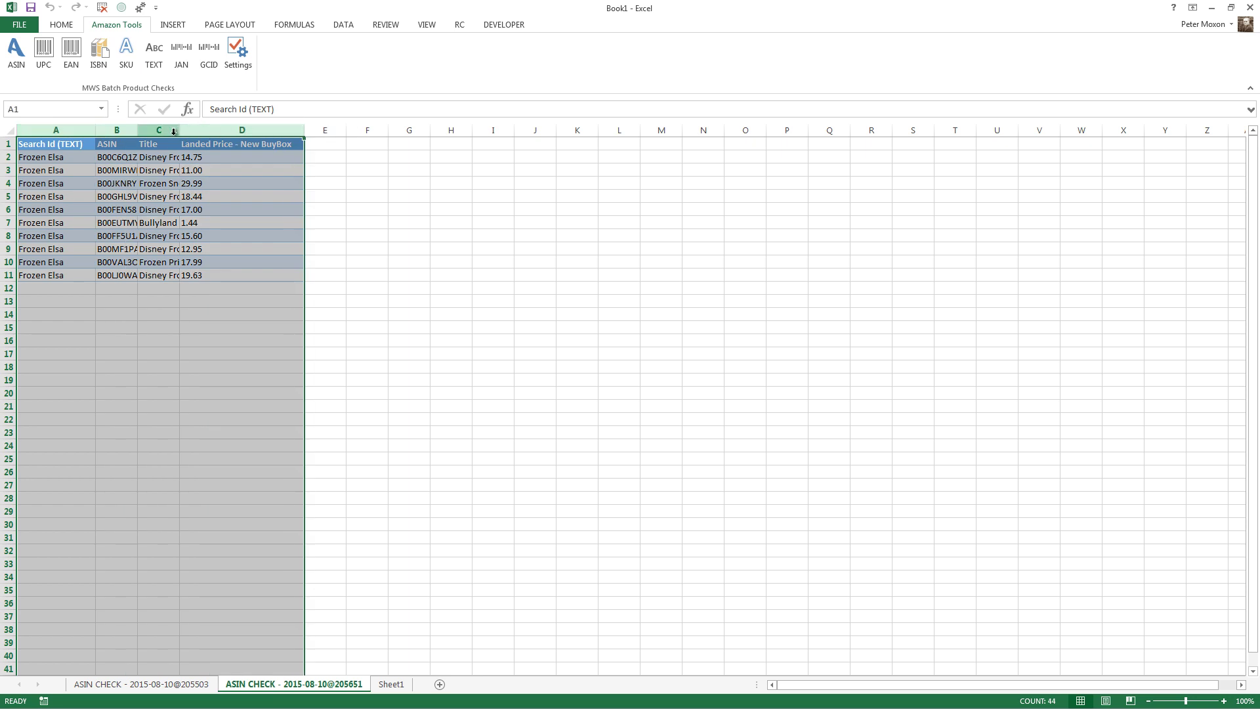
double_click(182, 134)
click(251, 210)
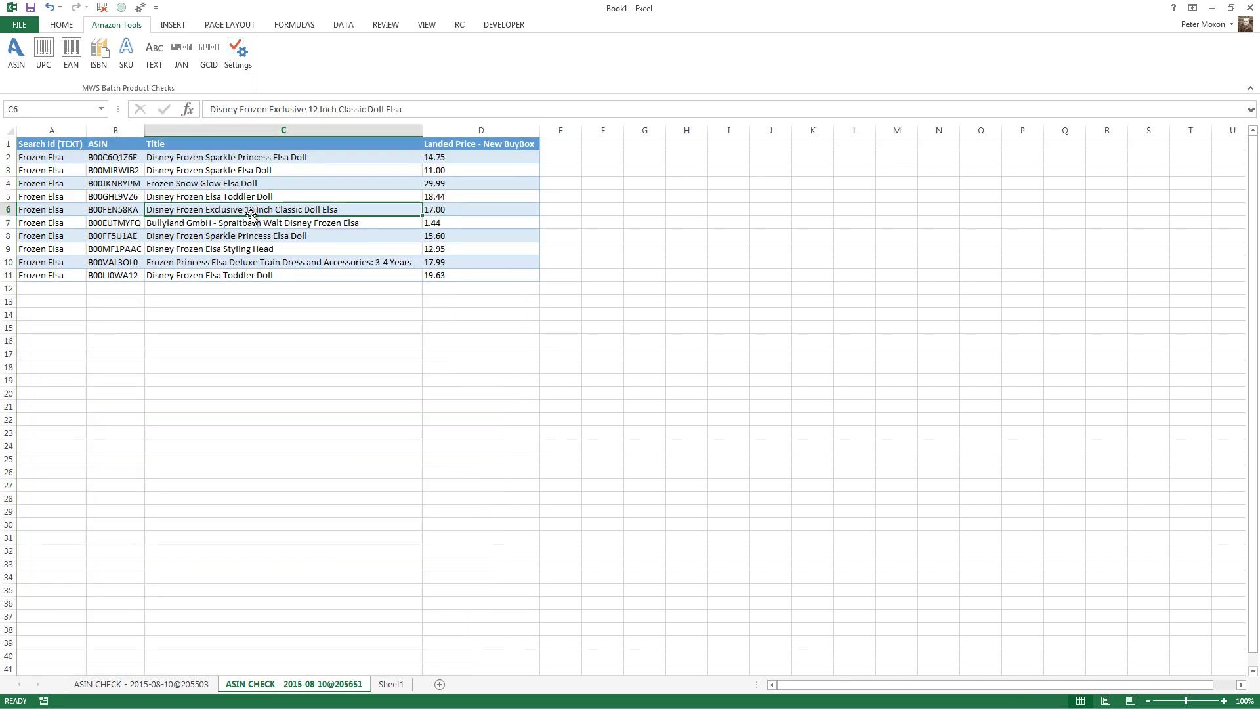
click(115, 156)
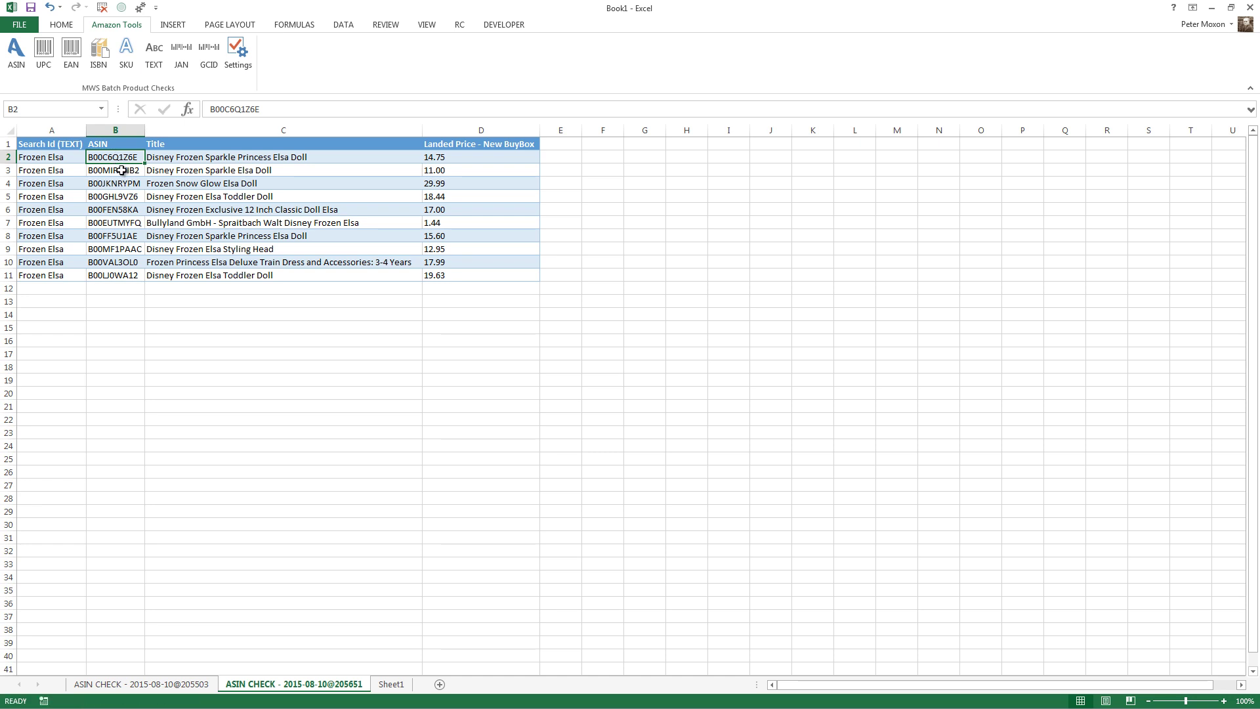
- Run an ASIN lookup on the six ASINs in B2:B7
click(121, 222)
drag(120, 208, 118, 159)
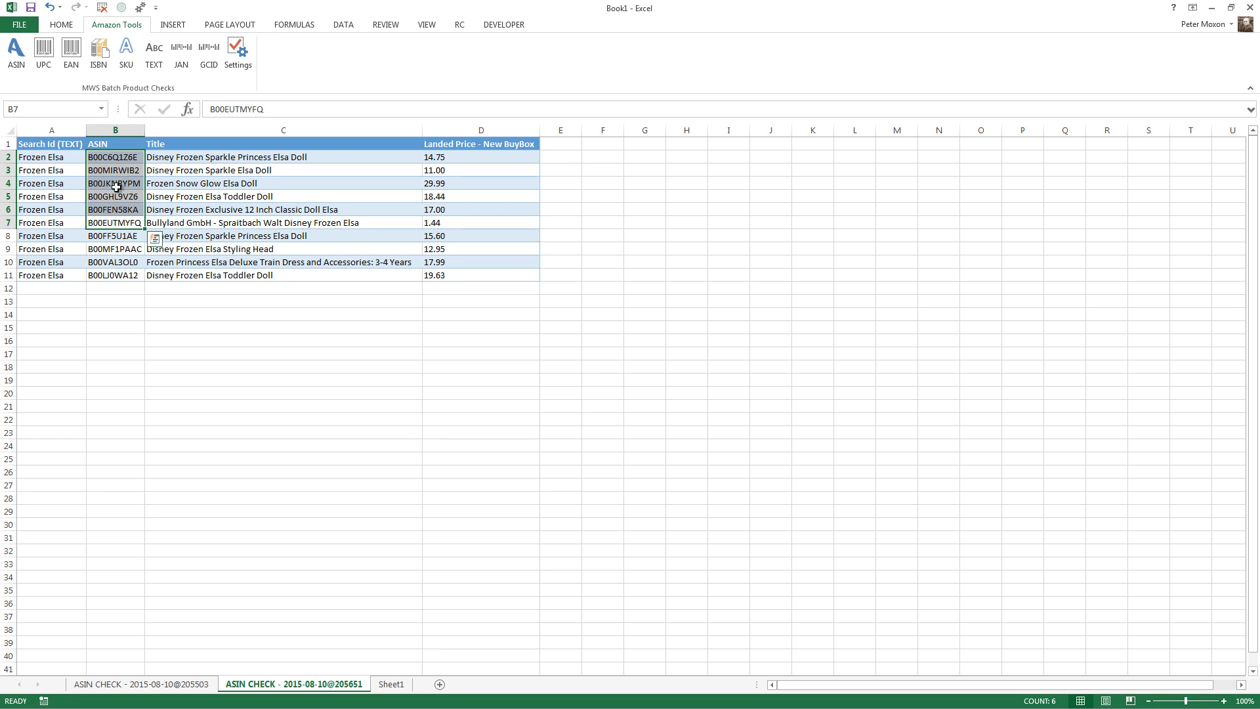
click(16, 59)
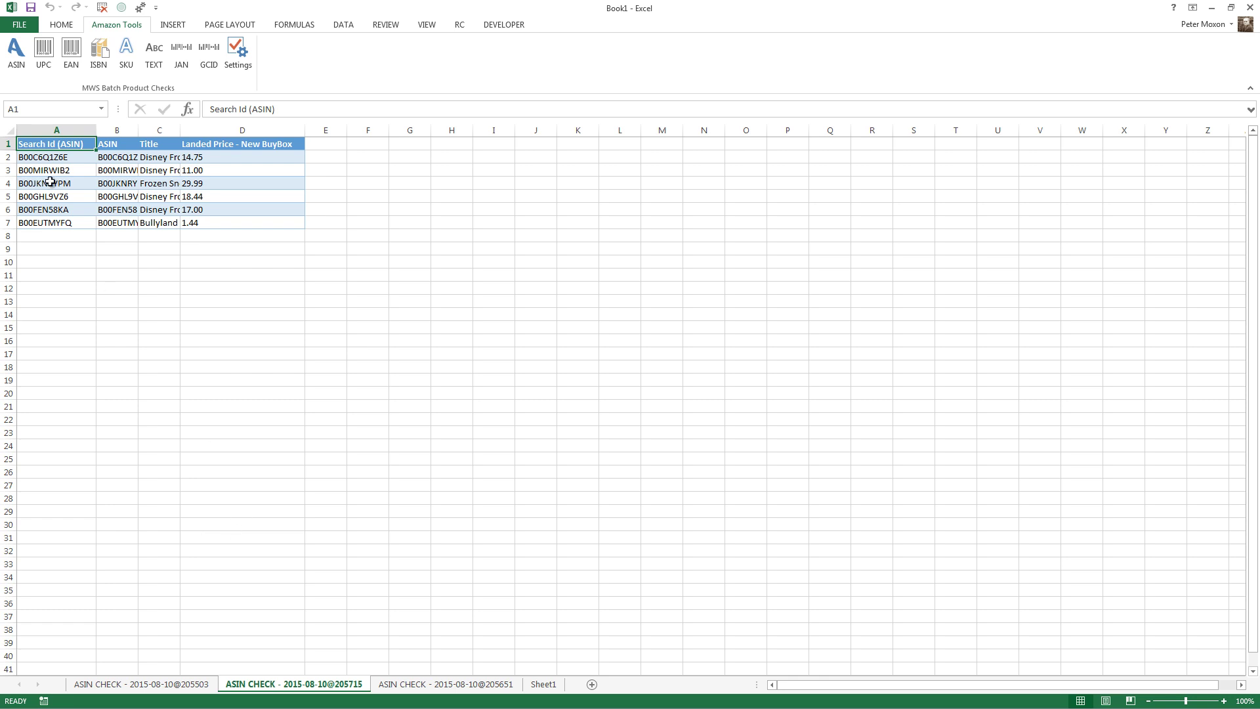
- Check the first looked-up ASIN in the new sheet and select cell C11
click(57, 160)
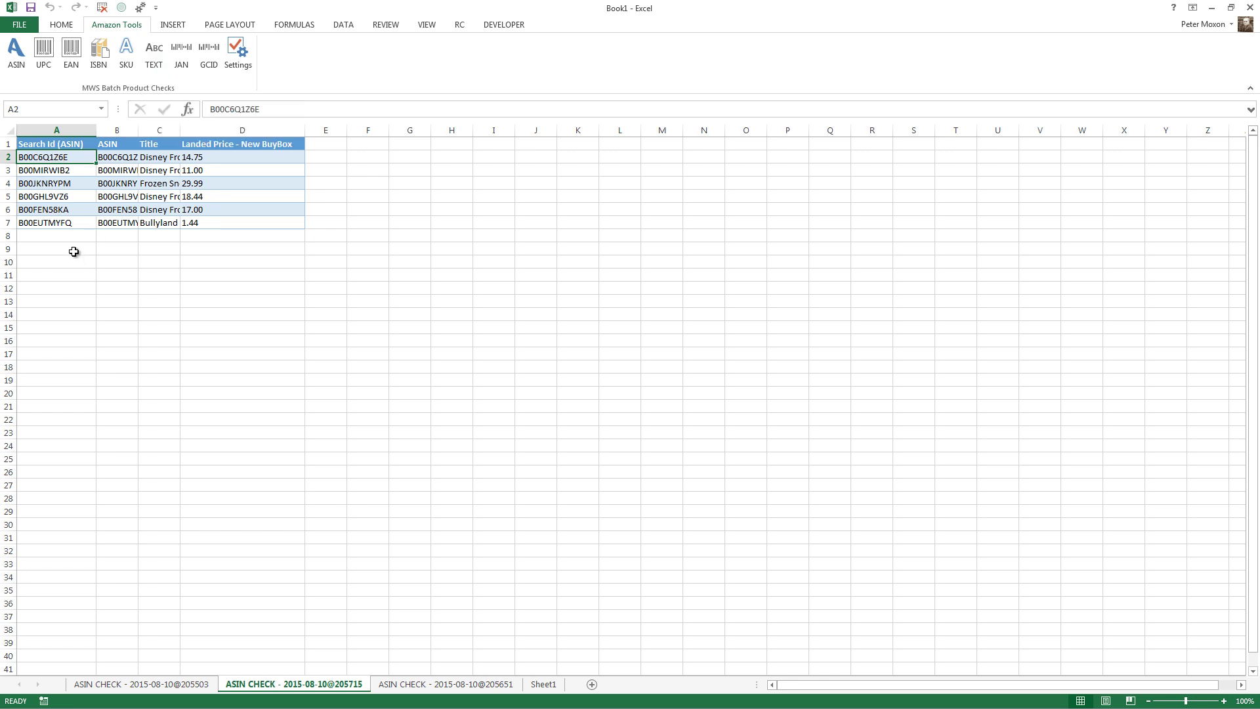
drag(74, 252, 68, 280)
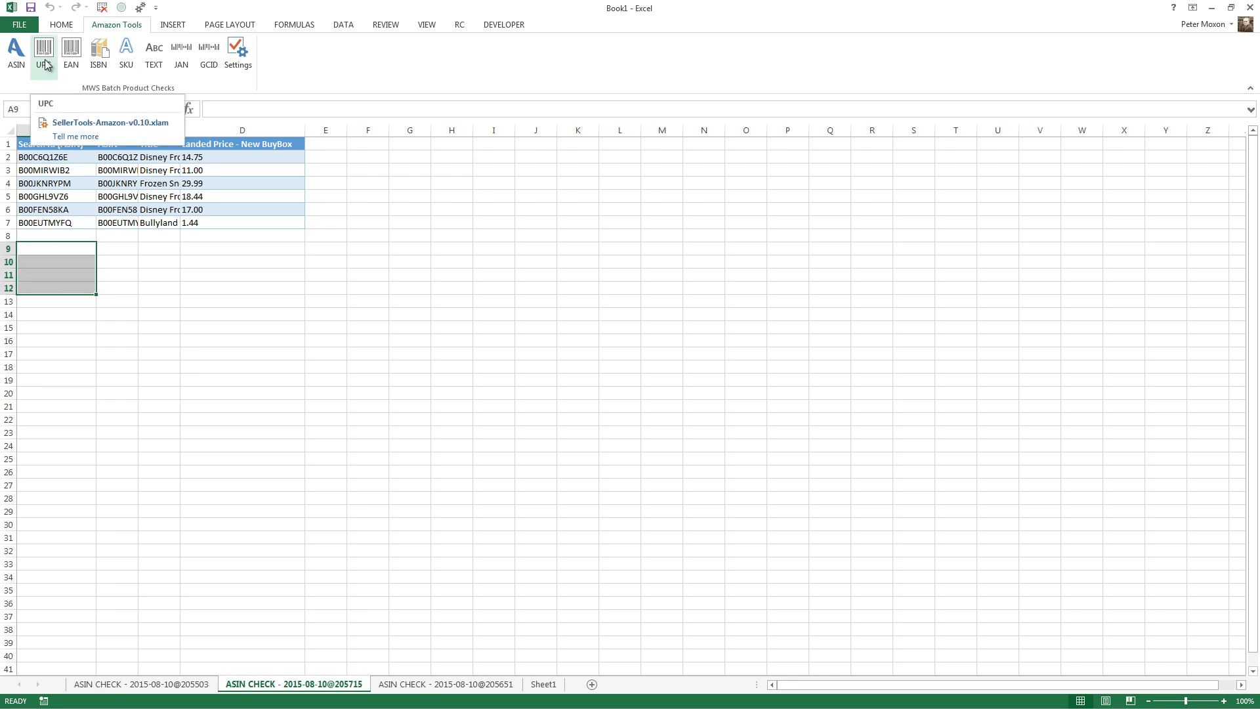
click(175, 275)
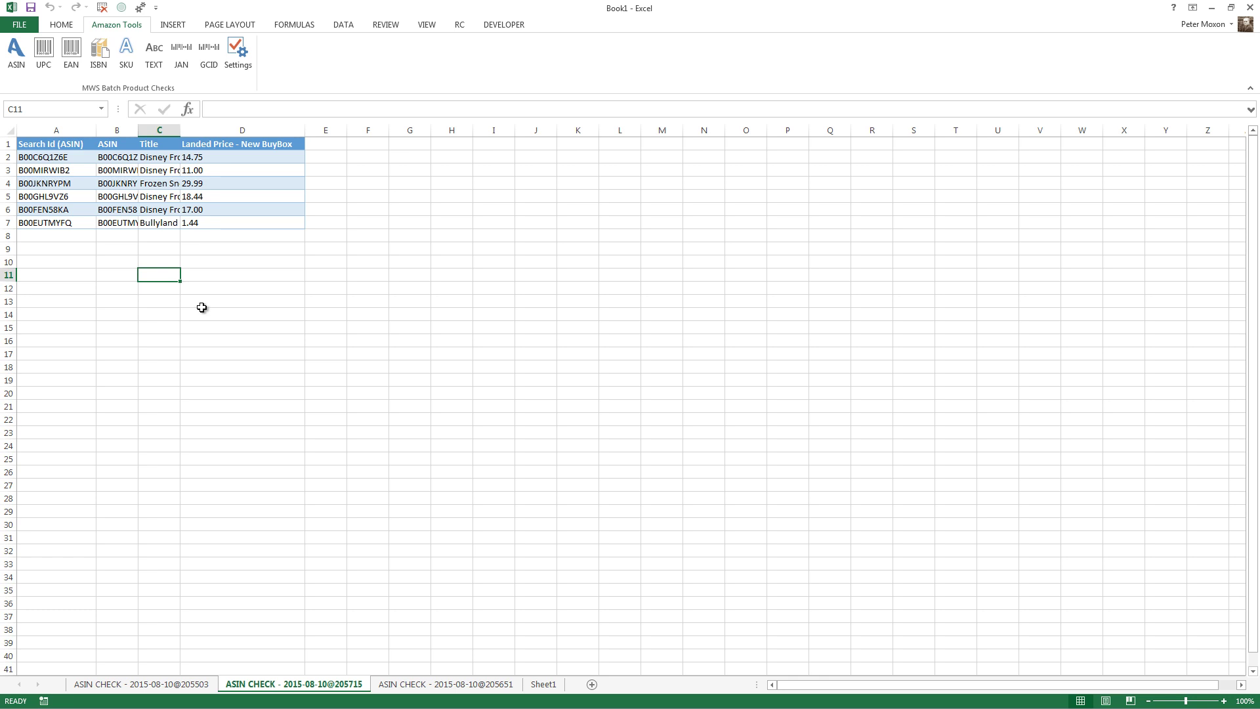
- Enter =NewBuyBoxPrice(A7) in C11, returning a Buy Box price of 1.44
text(=)
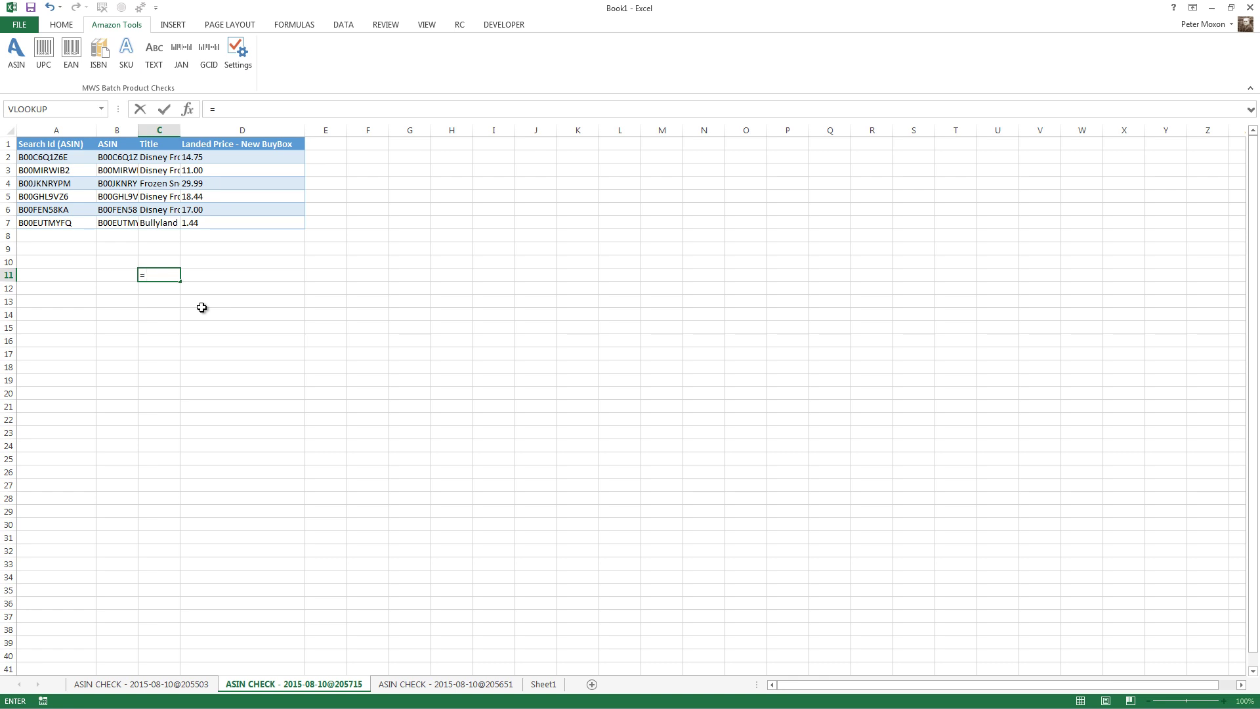
text(su)
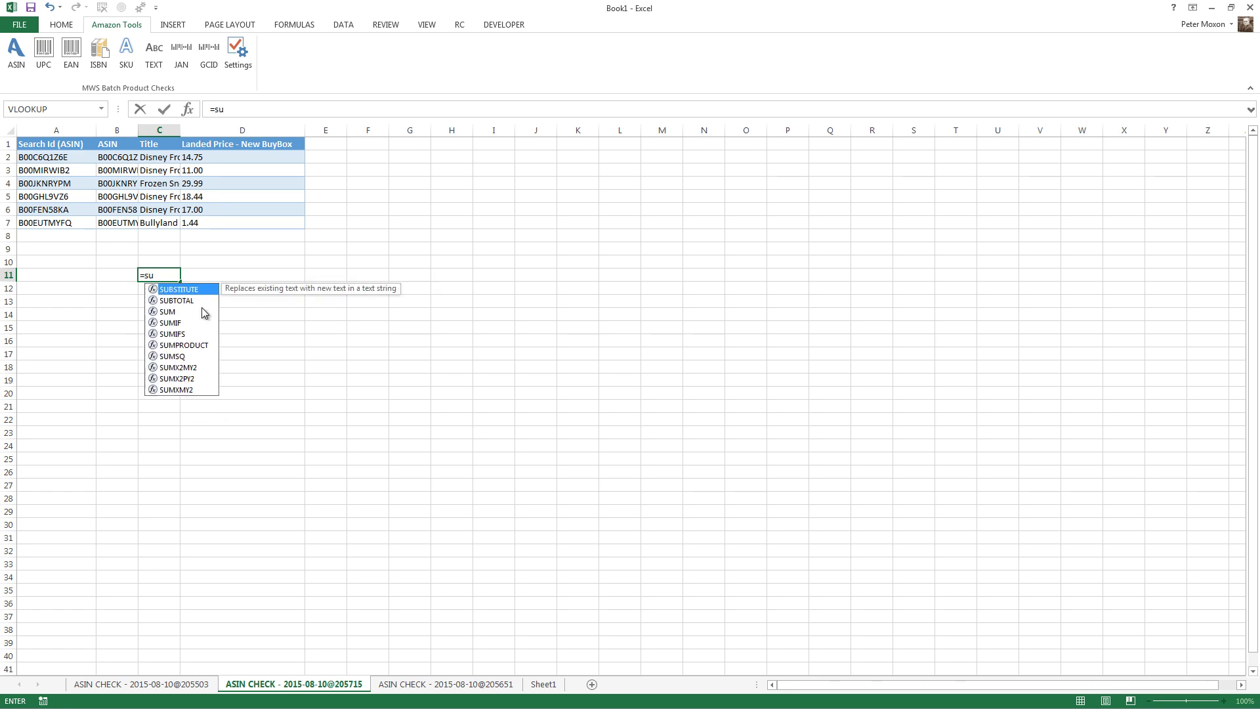
click(204, 312)
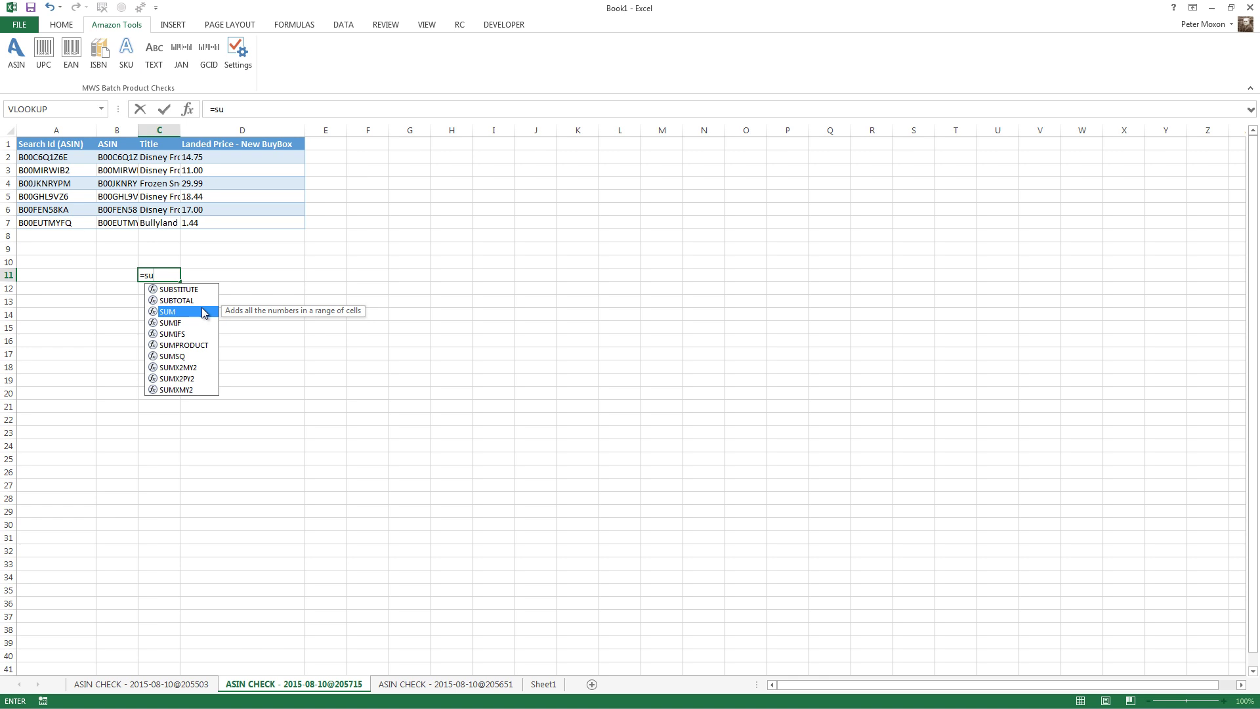
key(BackSpace)
key(BackSpace)
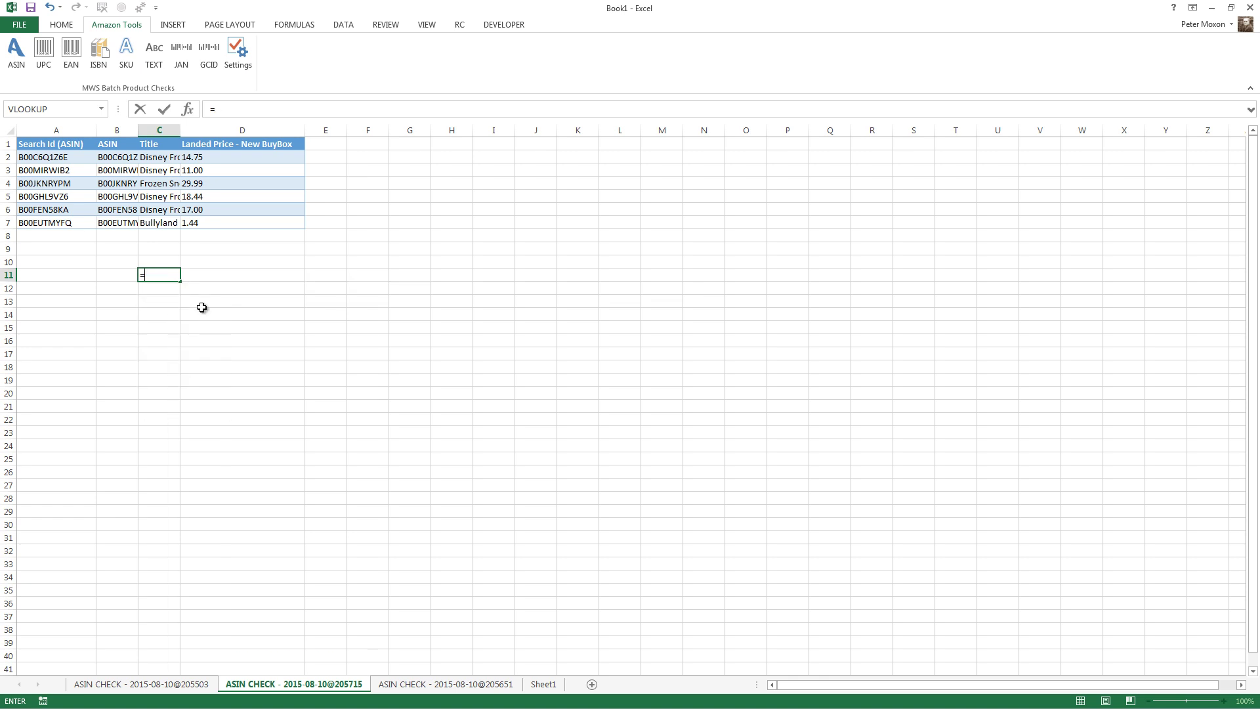
text(bu)
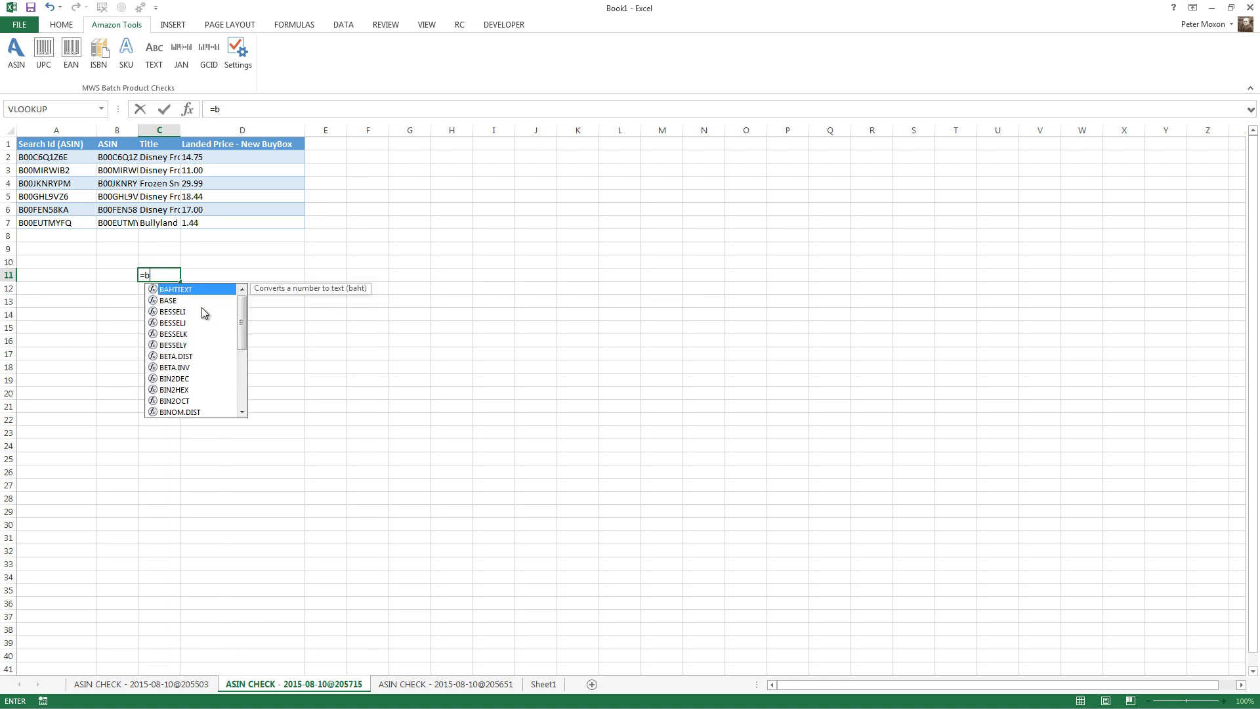
key(BackSpace)
key(BackSpace)
text(new)
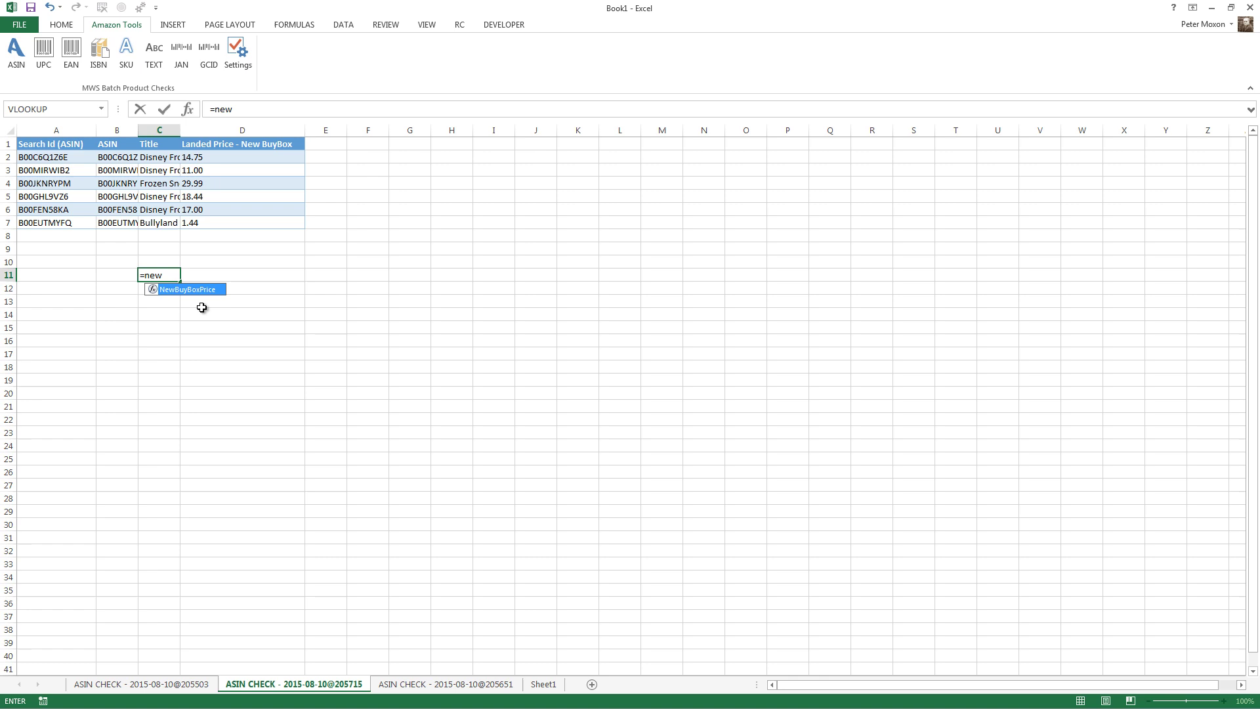
key(Tab)
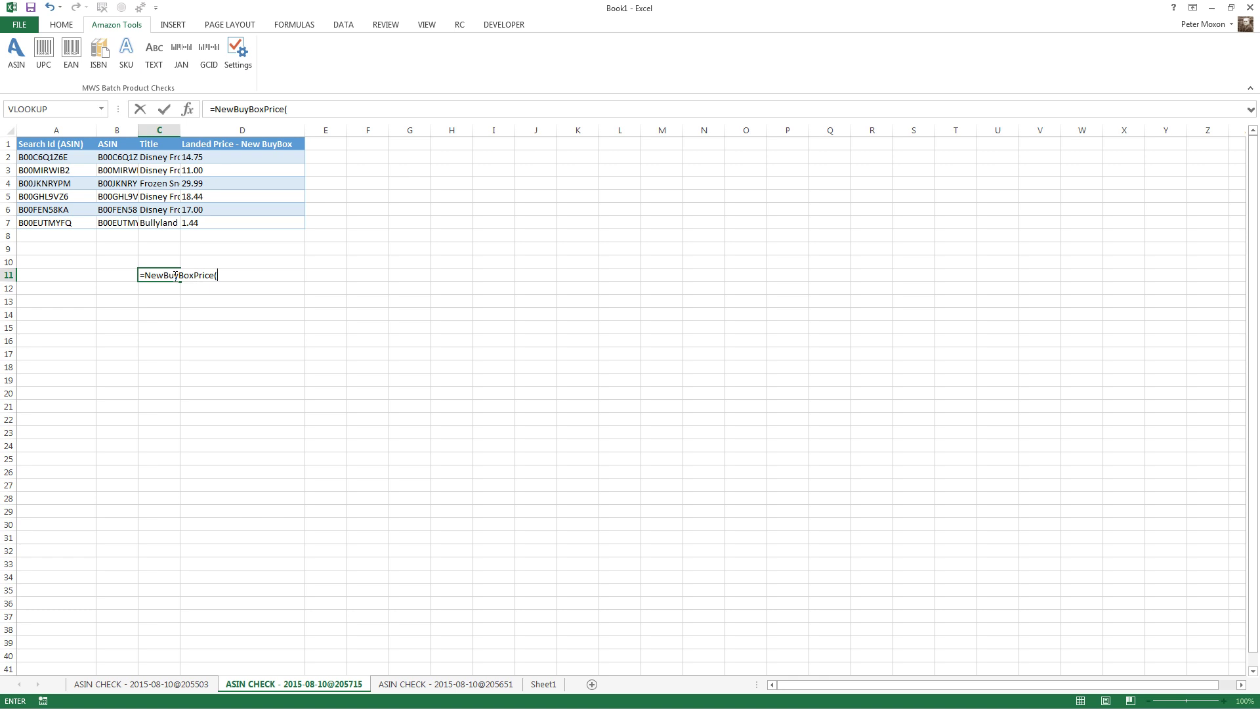
click(62, 222)
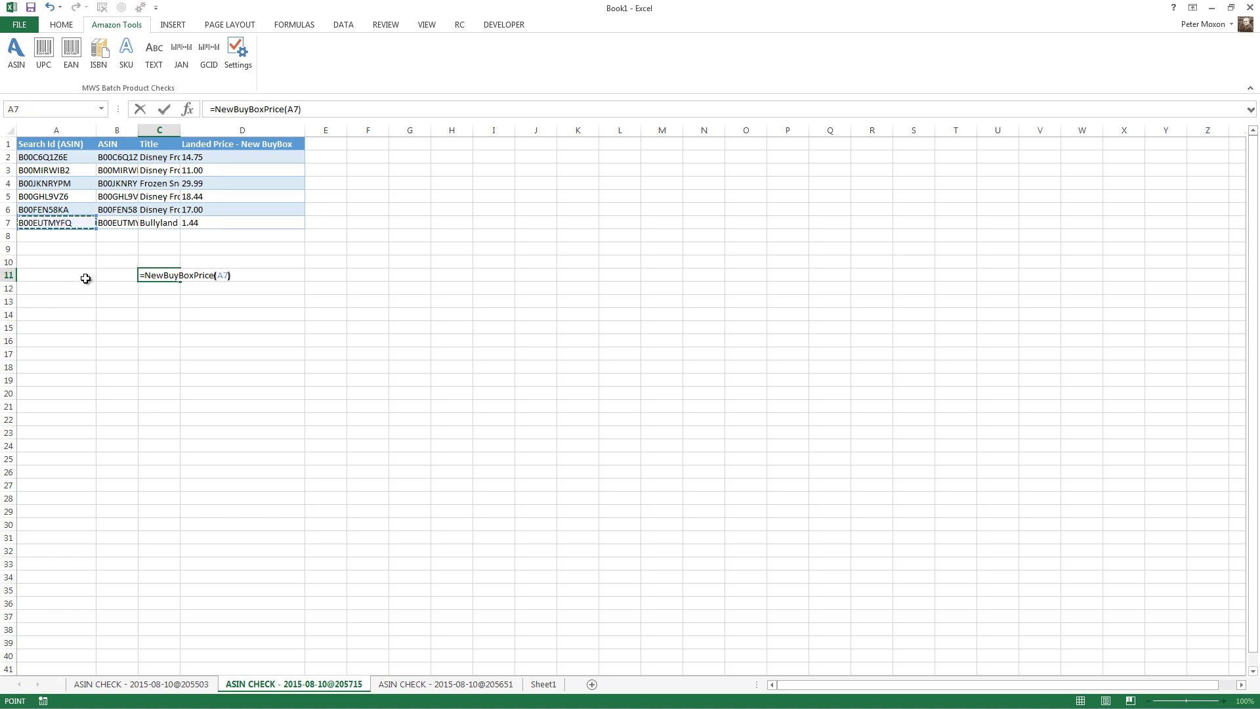
key(ctrl+Return)
key(Return)
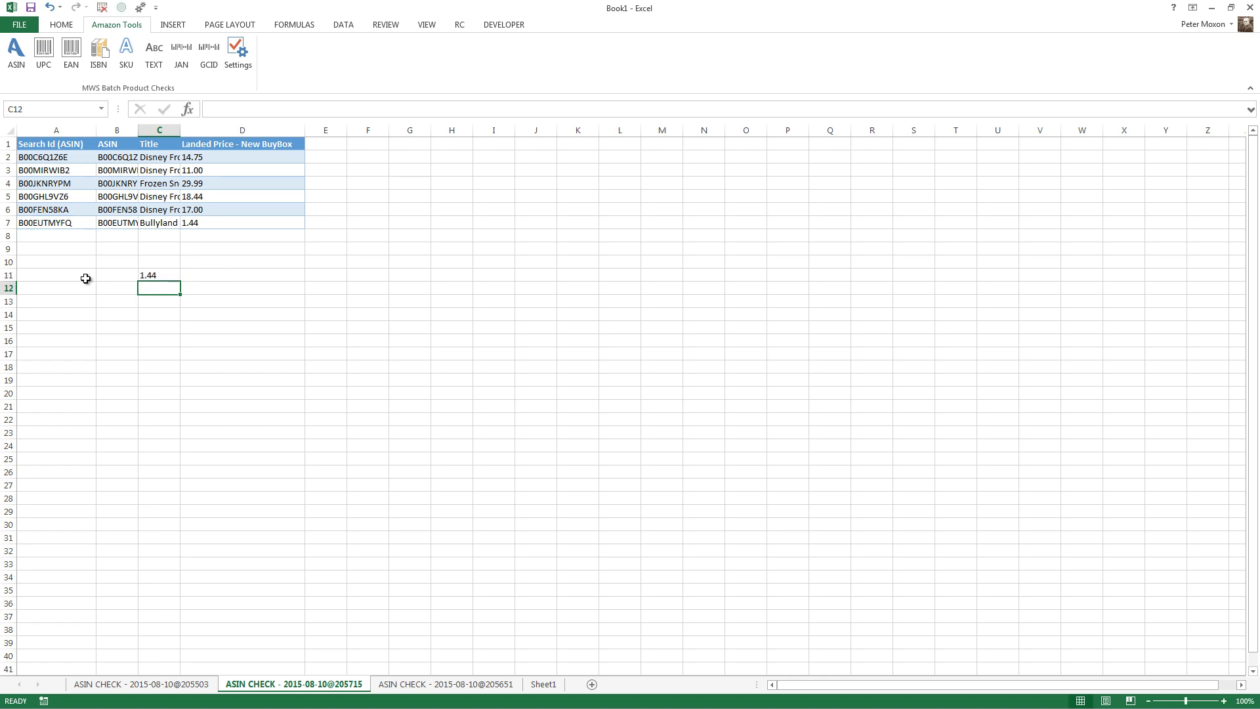
- Change C11's formula to =NewBuyBoxPrice(A2), after the A1 attempt gives a type mismatch
click(153, 274)
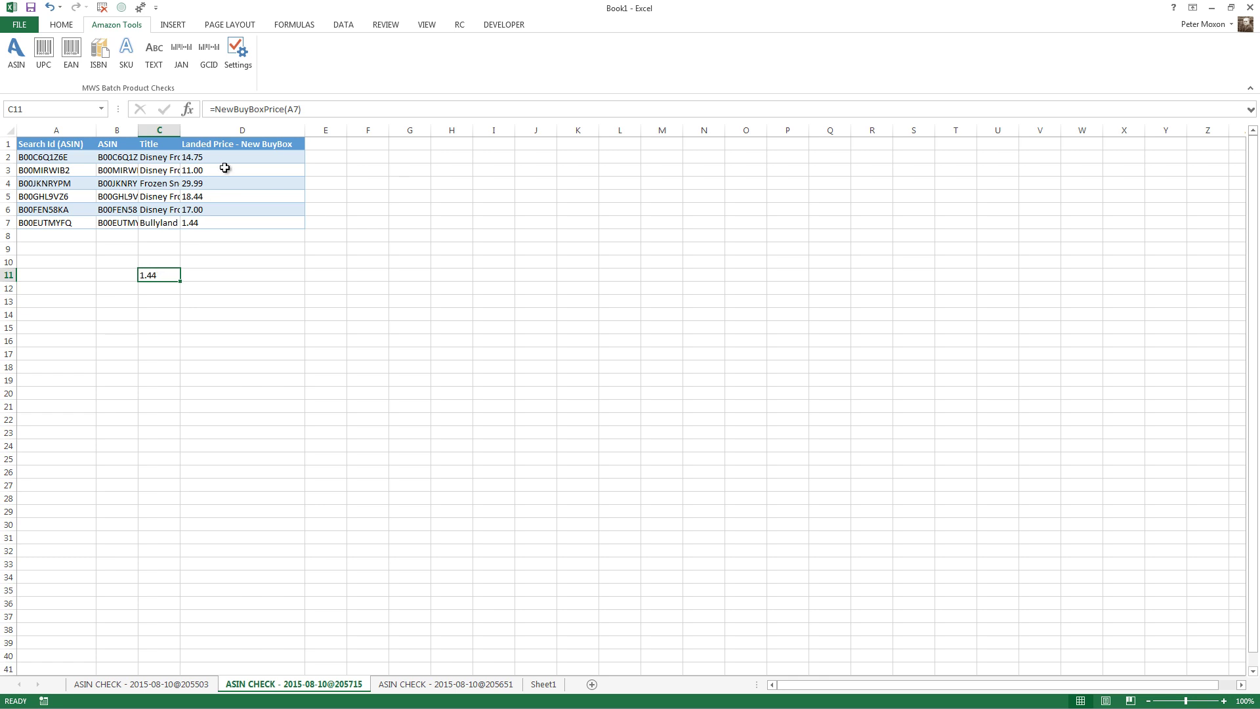
click(296, 109)
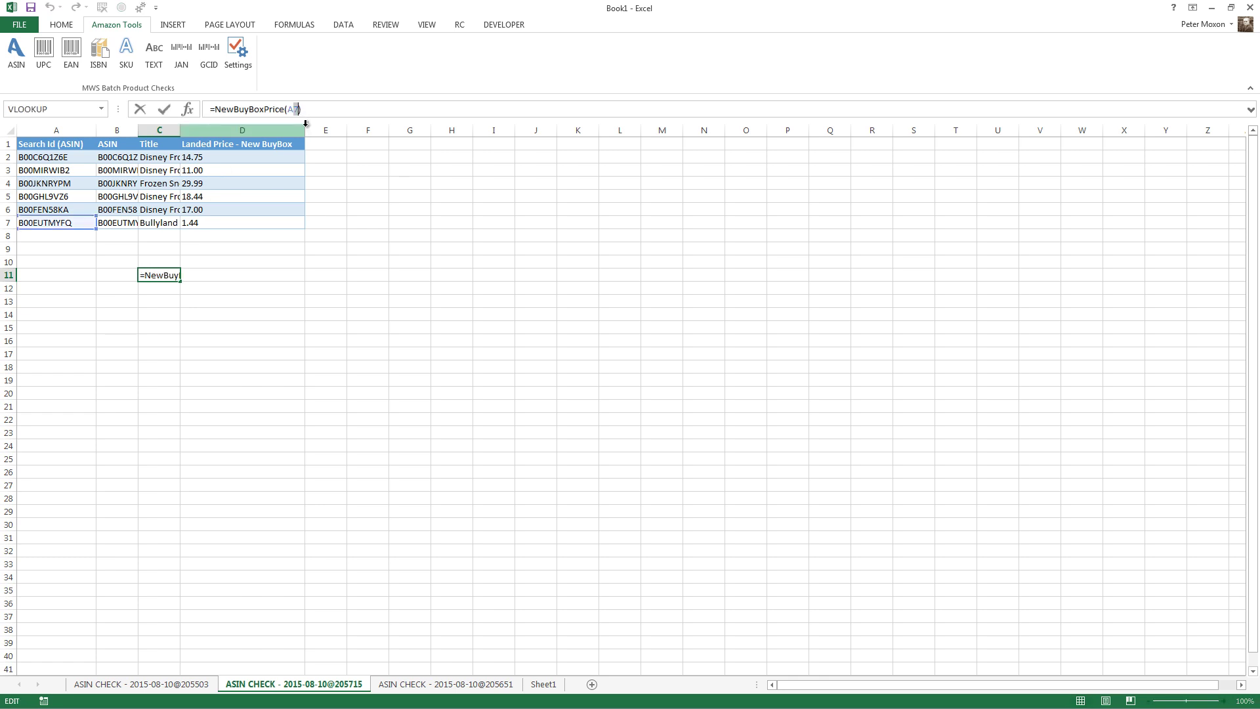
text(A1)
key(Return)
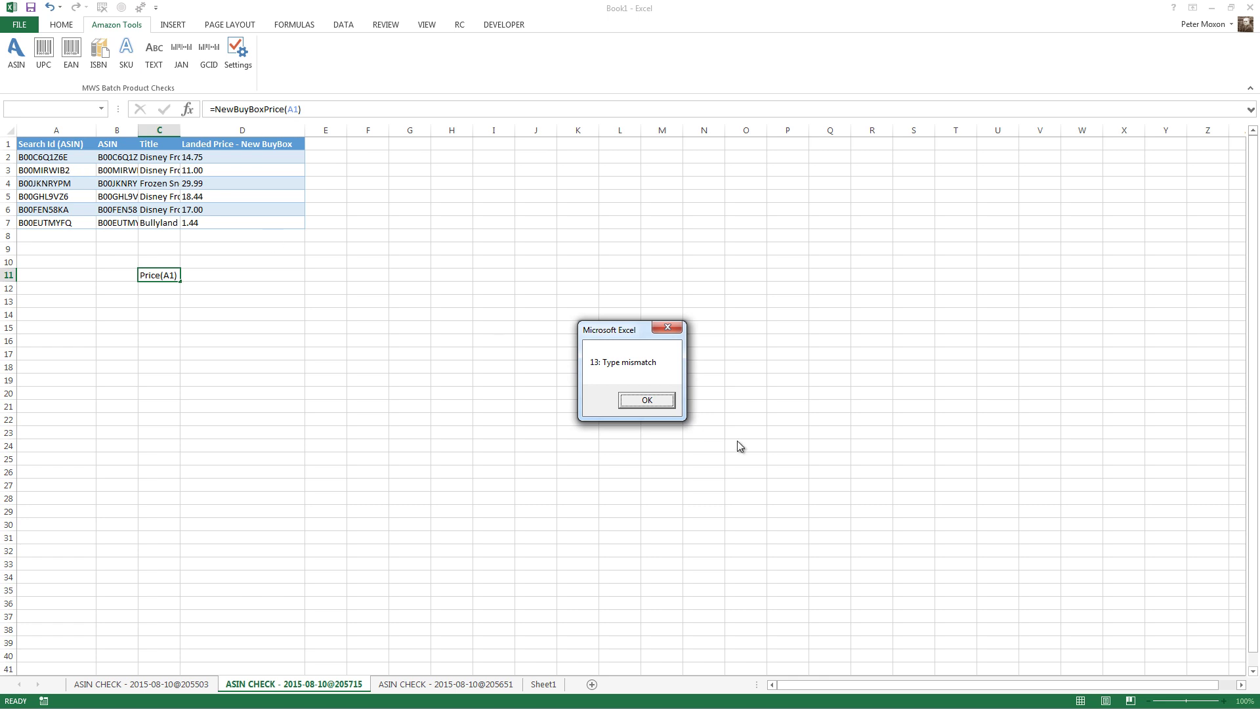
click(647, 400)
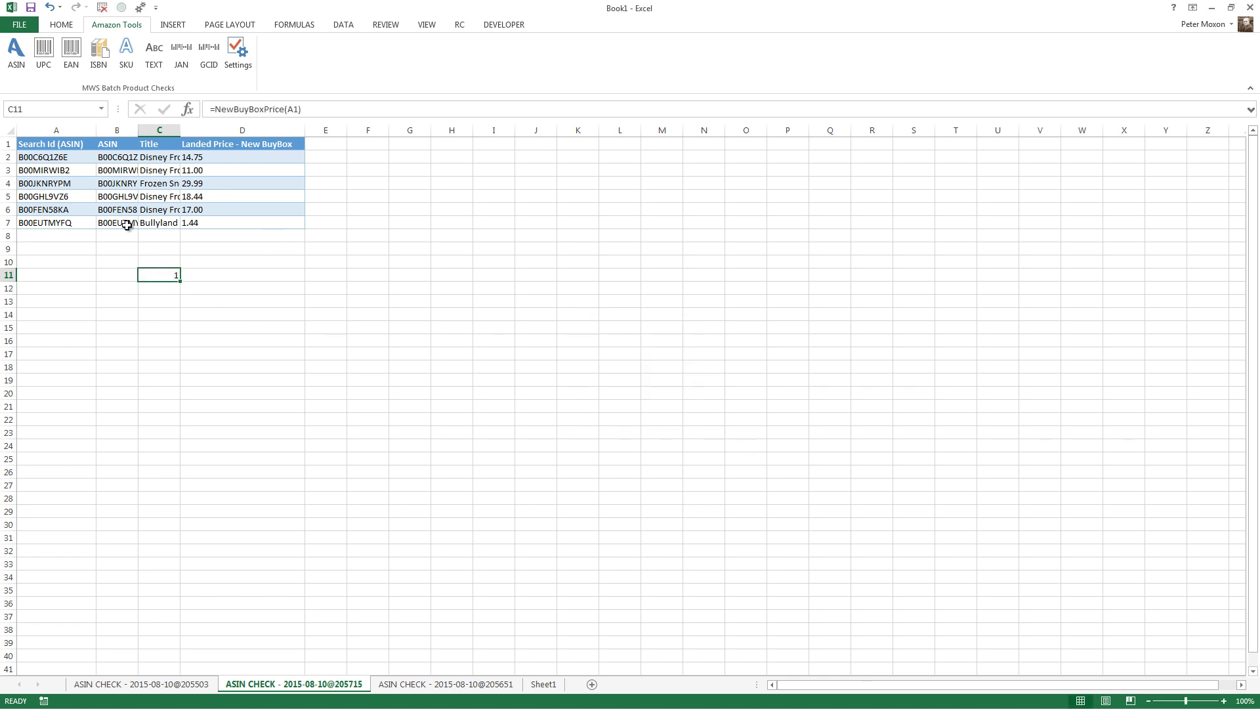
click(295, 109)
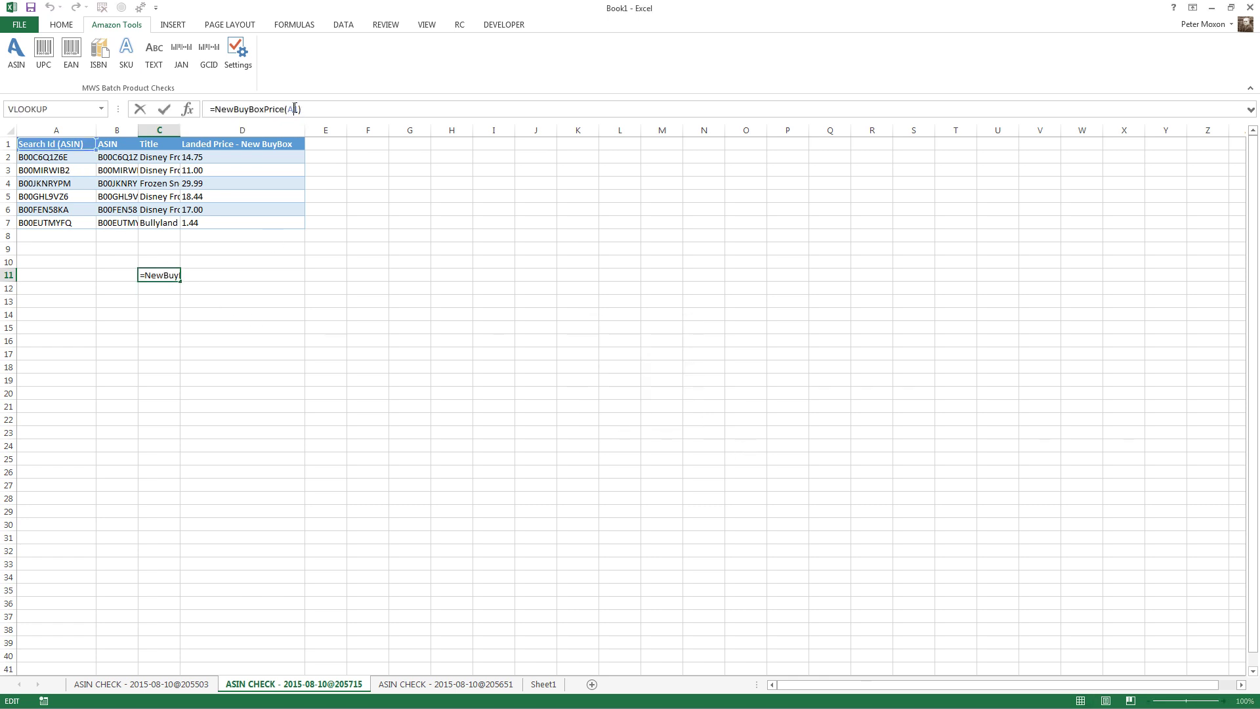
key(BackSpace)
text(2)
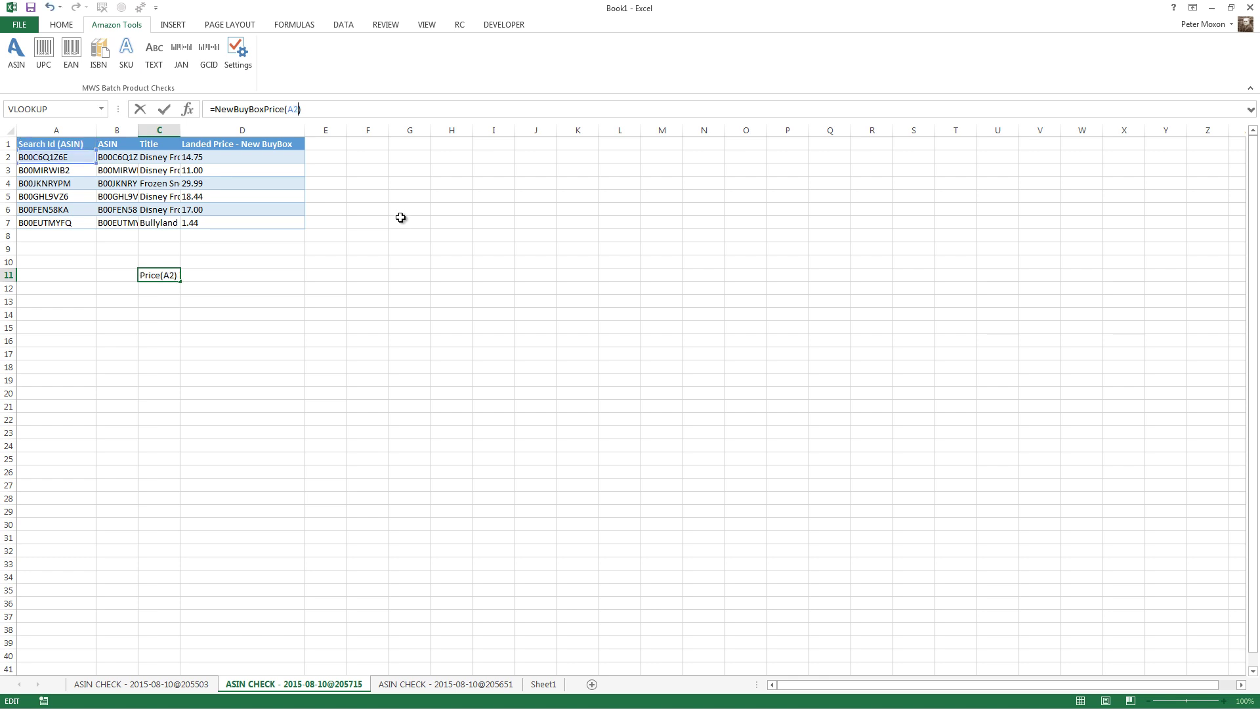
key(Return)
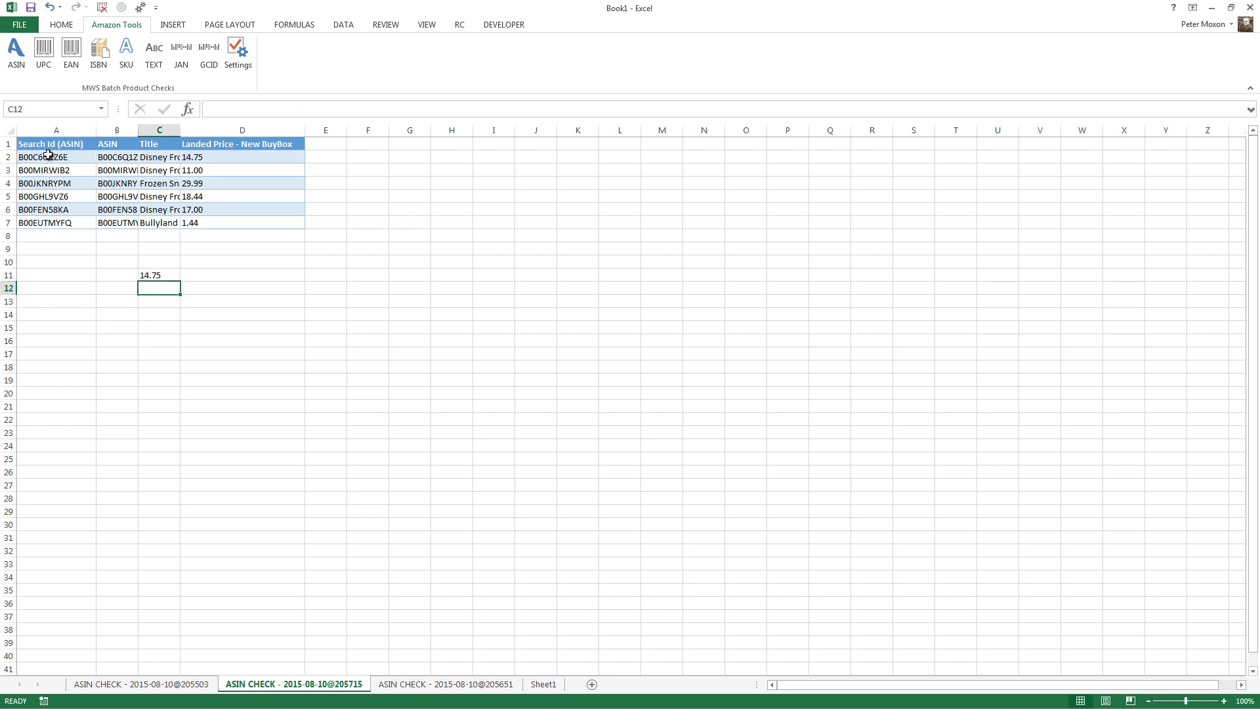
- Fill the NewBuyBoxPrice formula down from C11 to C16 and check each copied reference
click(162, 273)
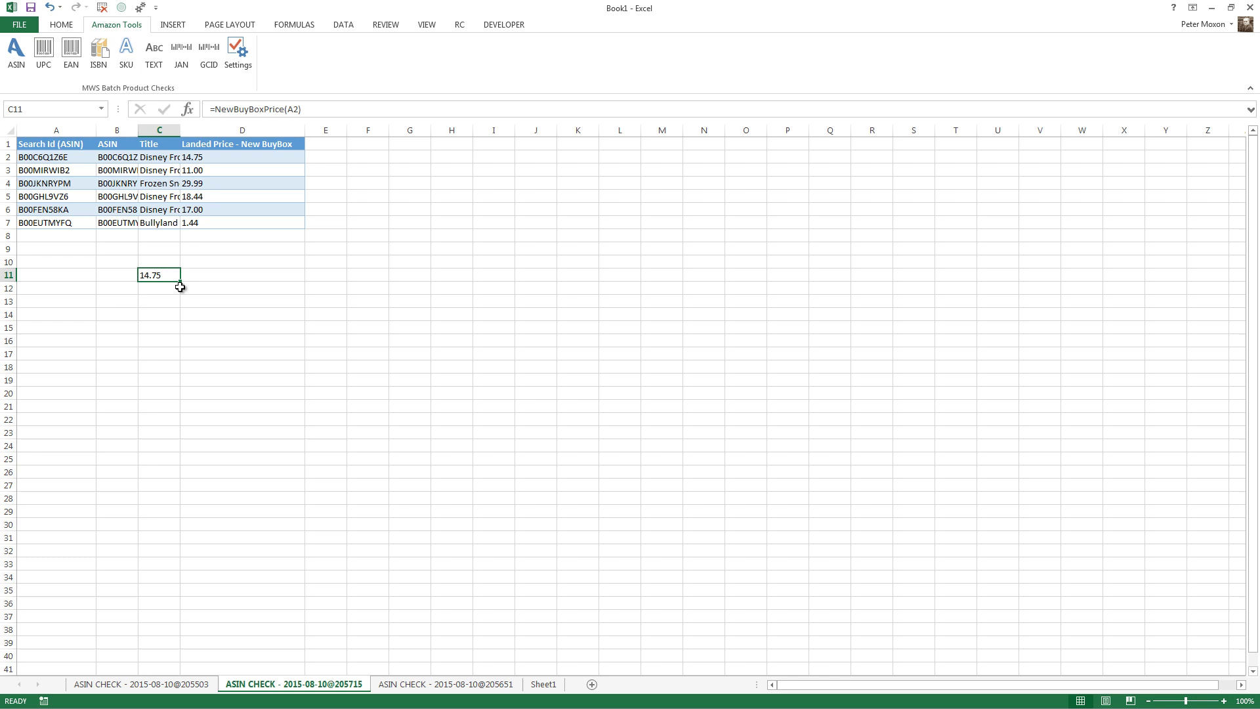
drag(180, 287, 175, 352)
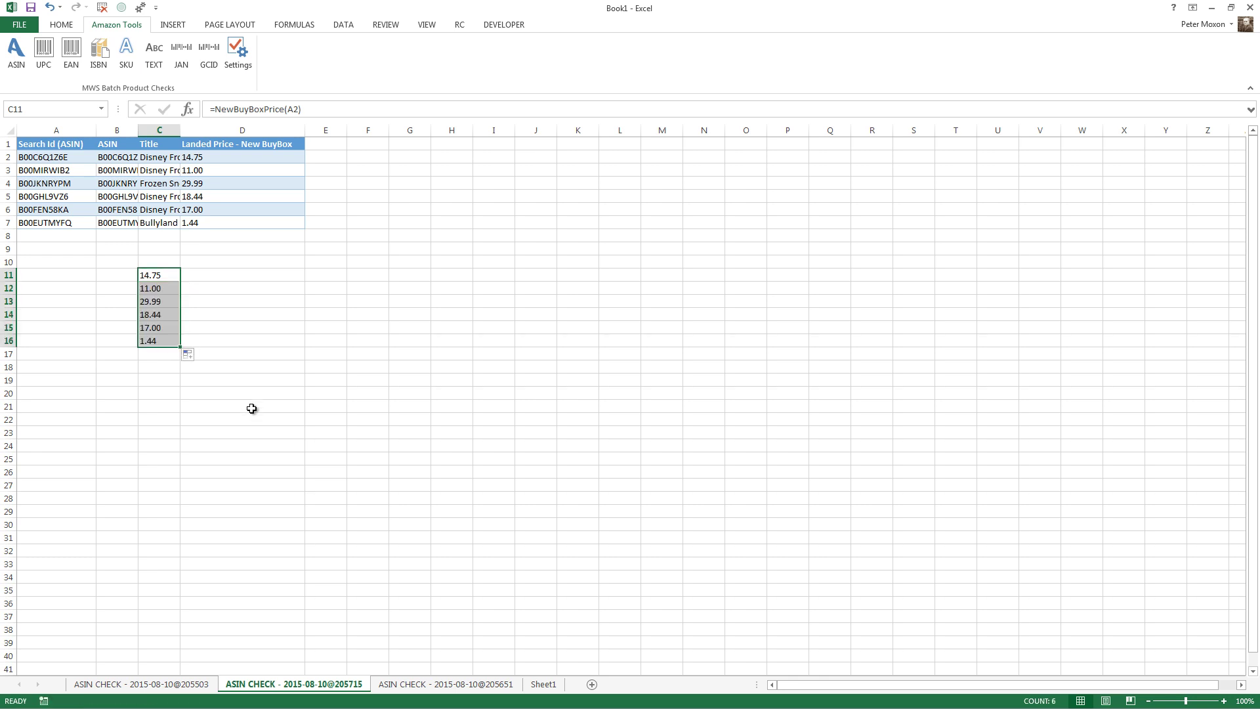
click(163, 291)
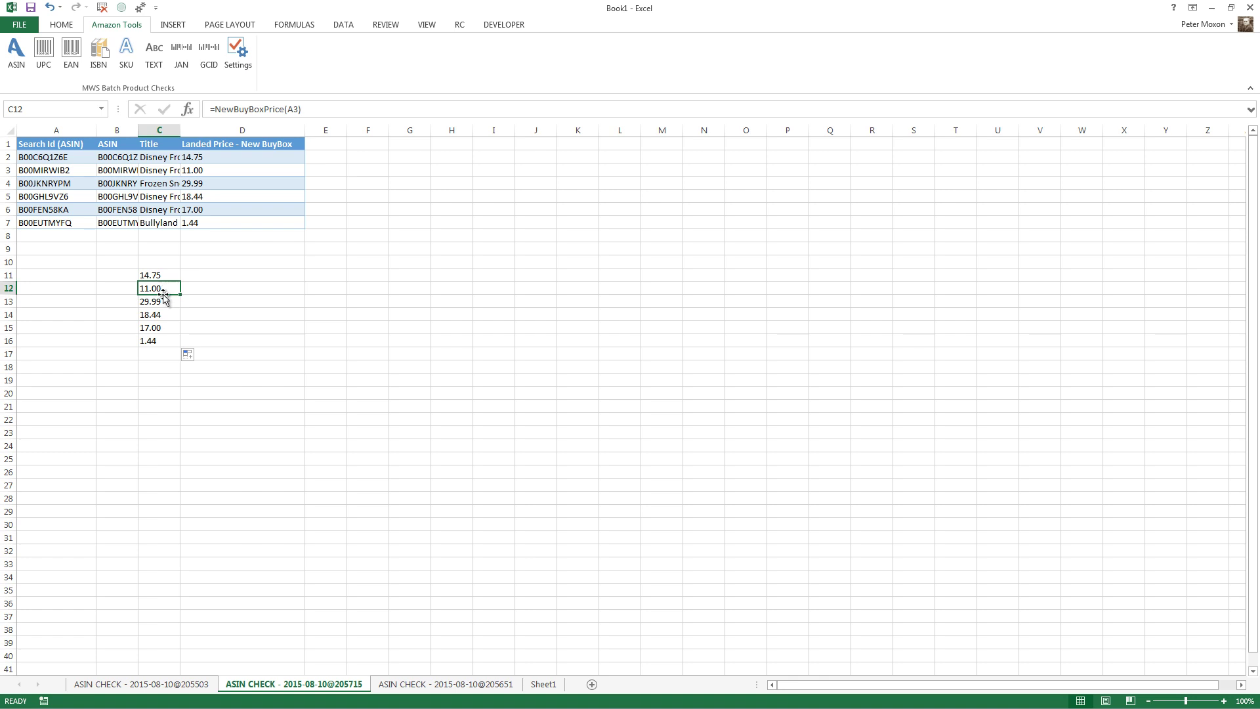
click(162, 301)
click(163, 315)
click(163, 328)
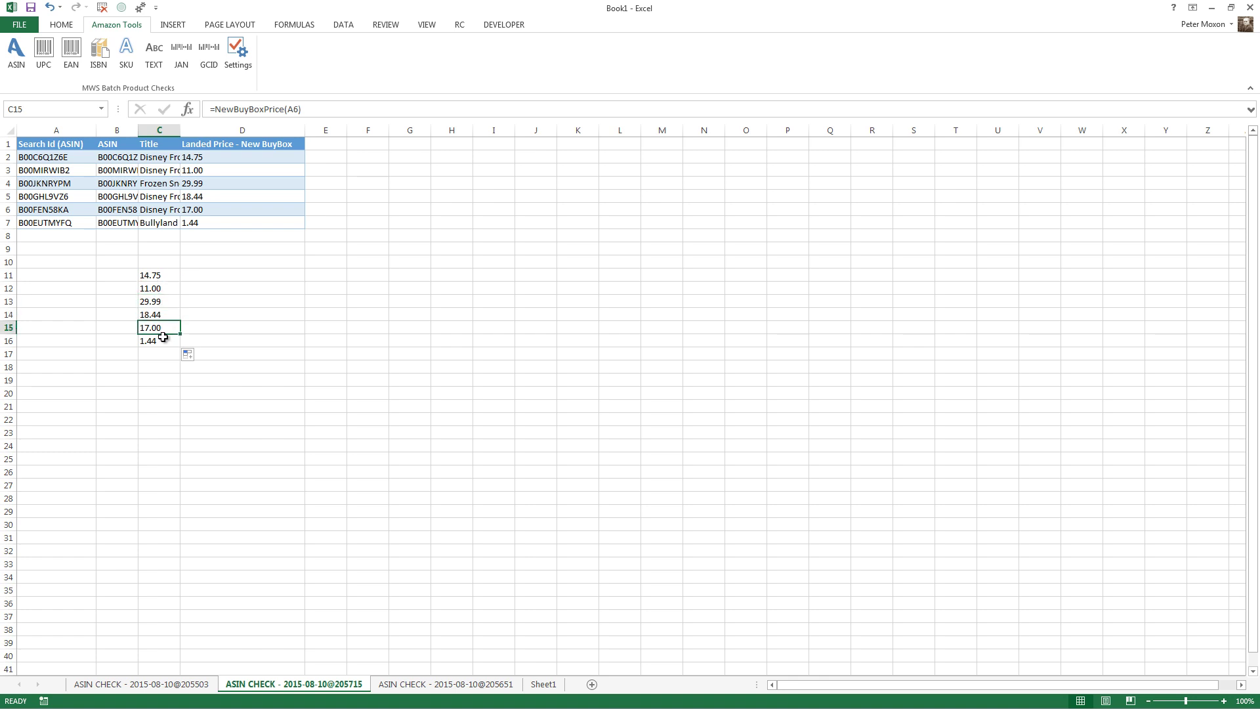
click(163, 338)
click(186, 276)
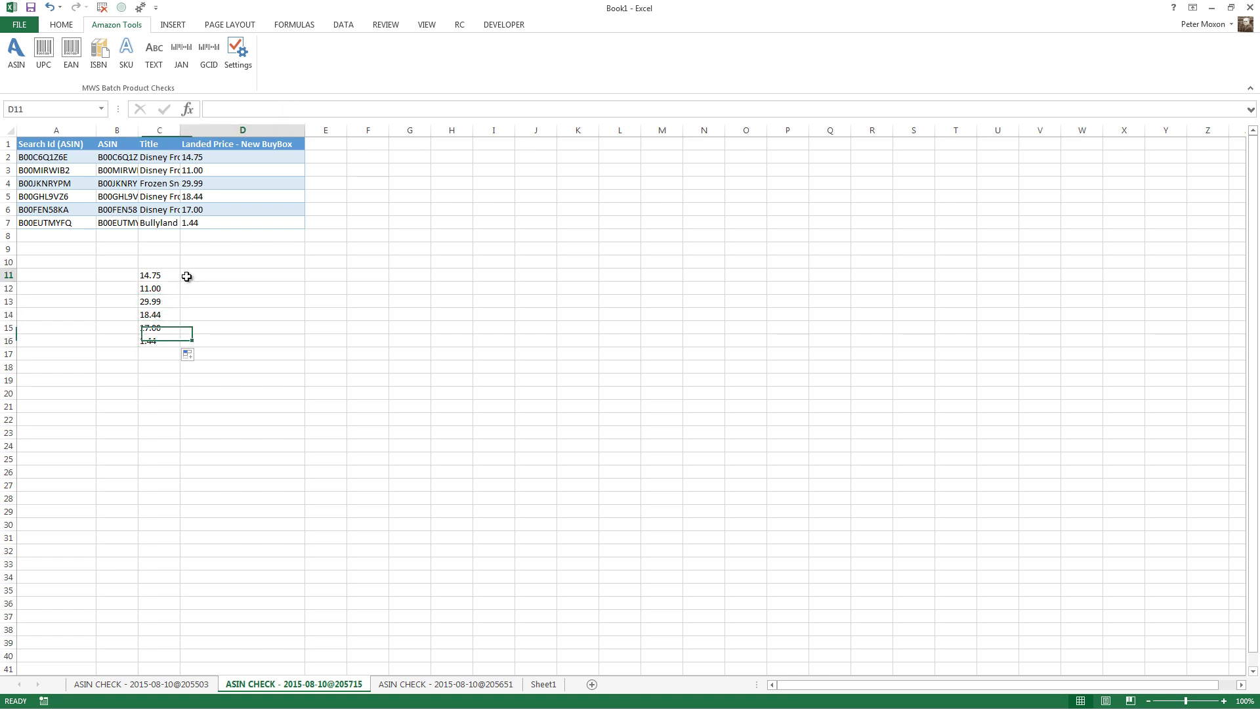